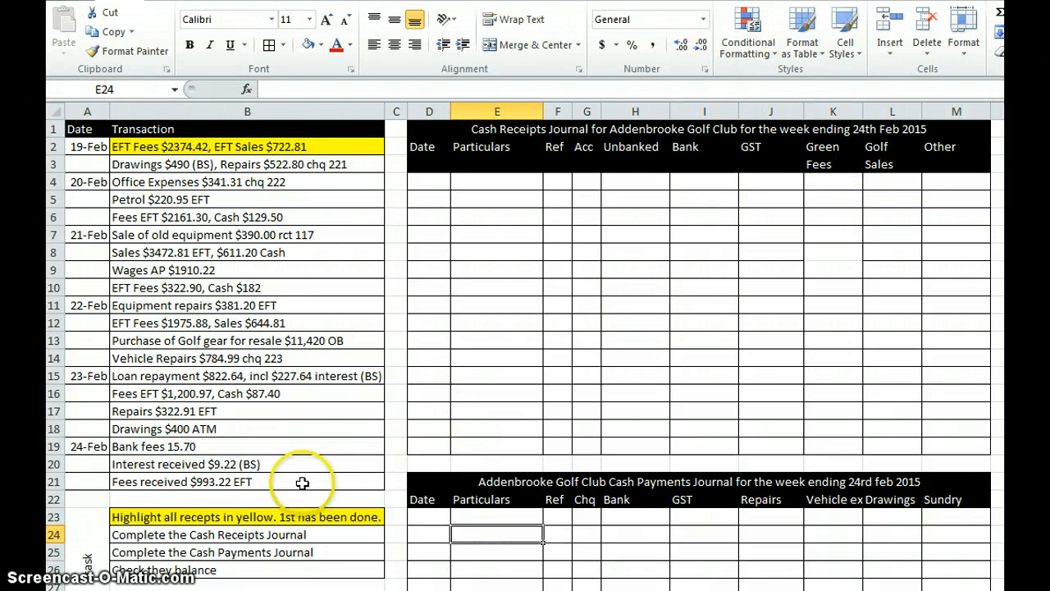
Step: Highlight the remaining receipt transactions in yellow, filling cells B6, B7, B8, B10, B12, B16, B20 and B21
{"action": "left_click", "coordinate": [316, 516]}
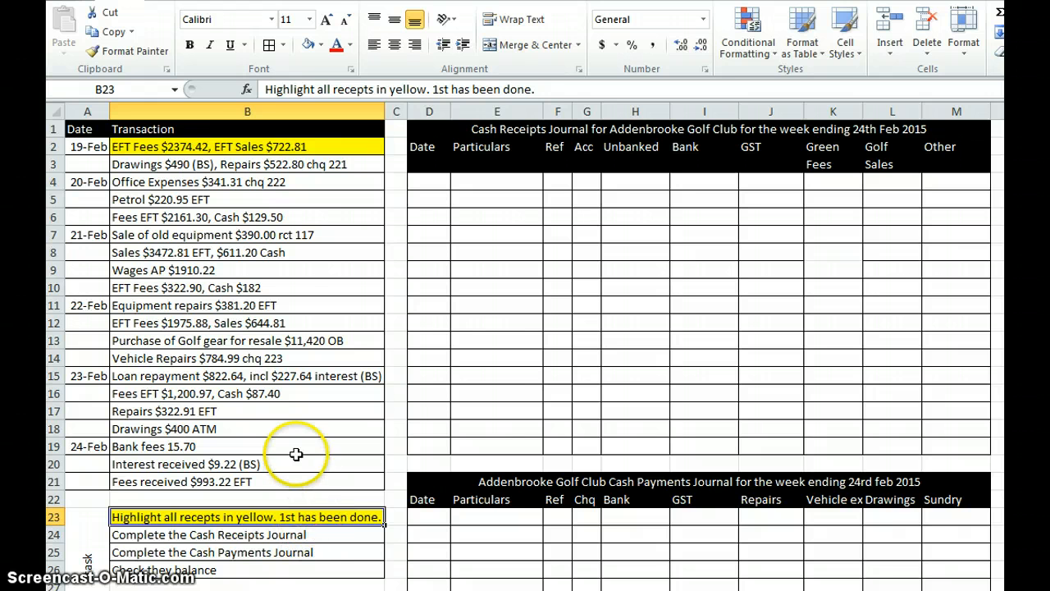
{"action": "left_click", "coordinate": [316, 146]}
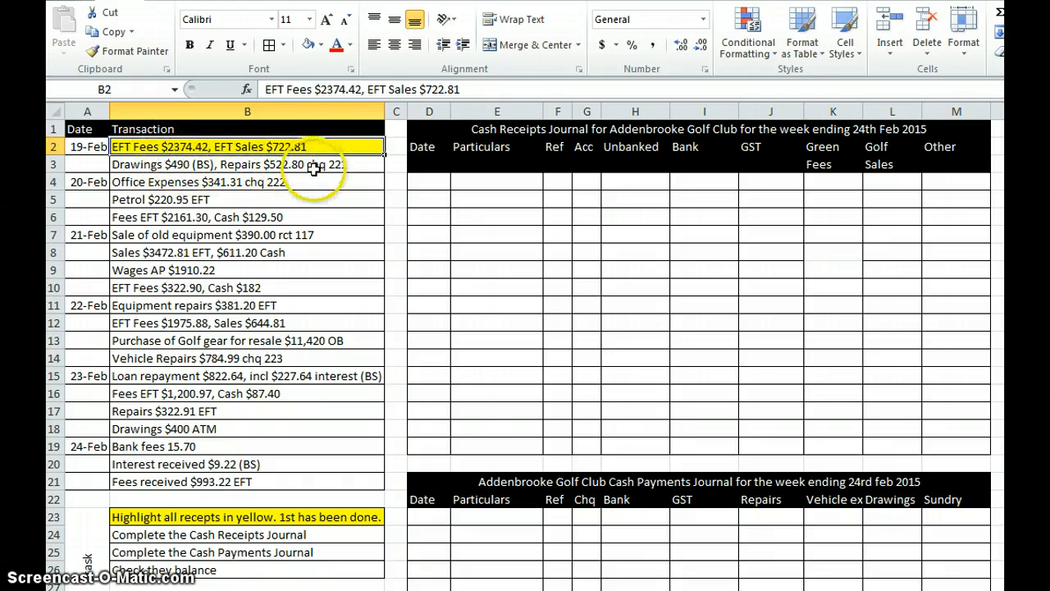
{"action": "left_click", "coordinate": [221, 216]}
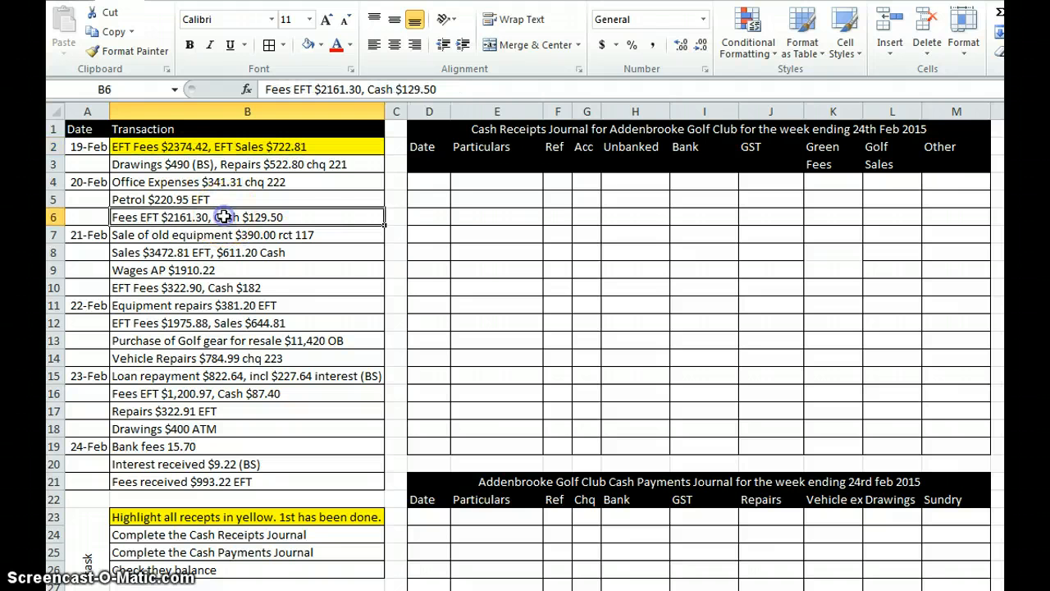
{"action": "left_click", "coordinate": [318, 235], "text": "ctrl"}
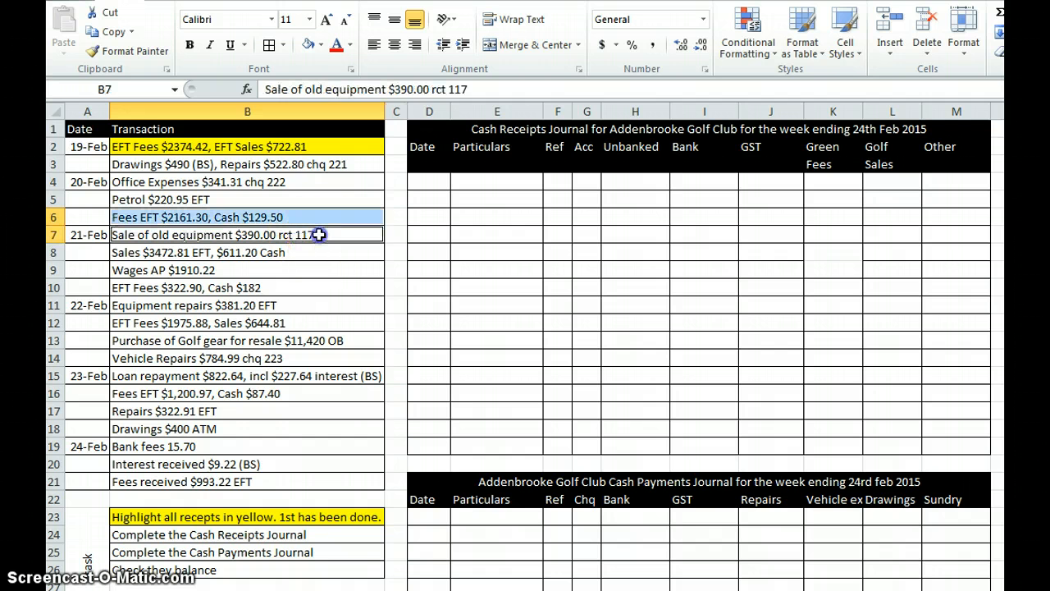
{"action": "left_click", "coordinate": [266, 252], "text": "ctrl"}
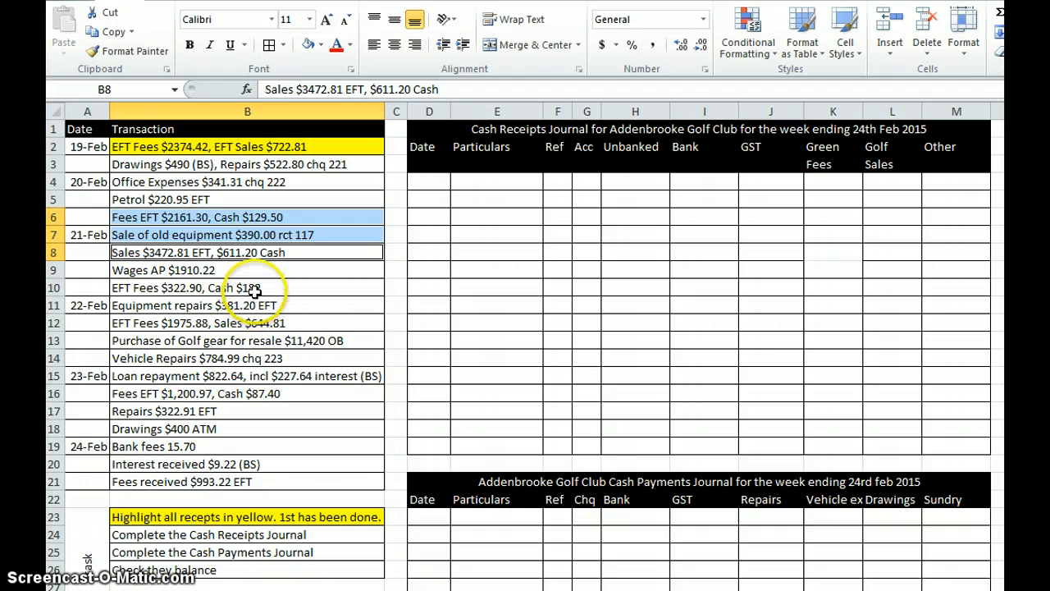
{"action": "left_click", "coordinate": [279, 288], "text": "ctrl"}
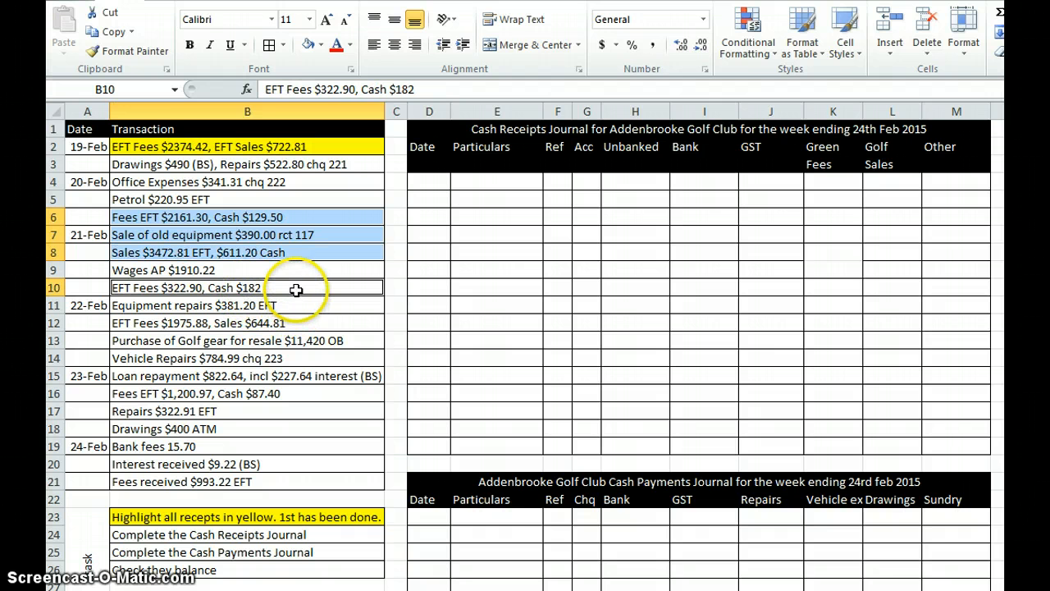
{"action": "left_click", "coordinate": [276, 324], "text": "ctrl"}
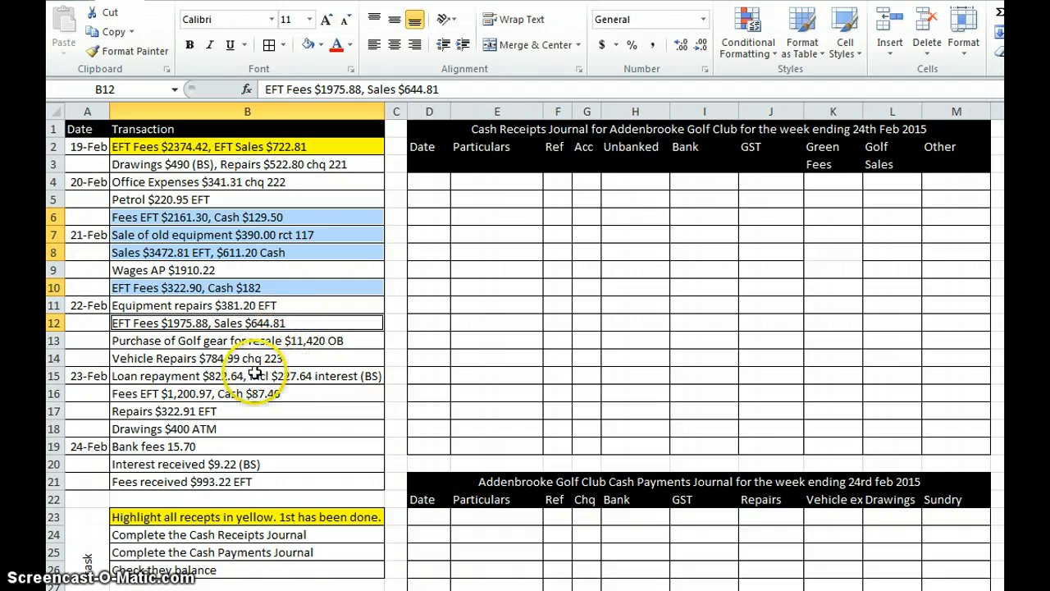
{"action": "left_click", "coordinate": [198, 393], "text": "ctrl"}
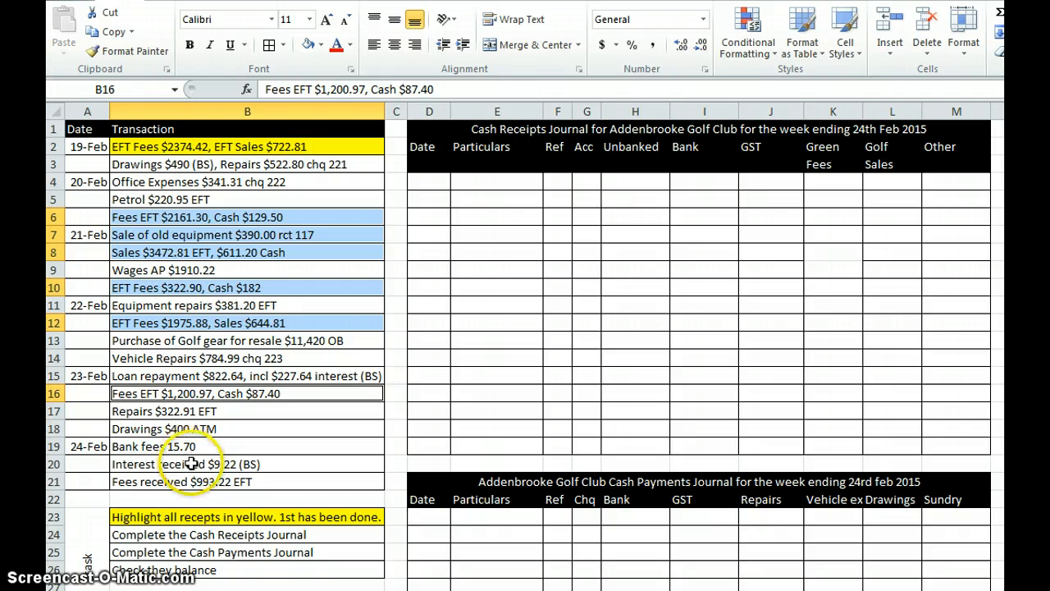
{"action": "left_click", "coordinate": [148, 464], "text": "ctrl"}
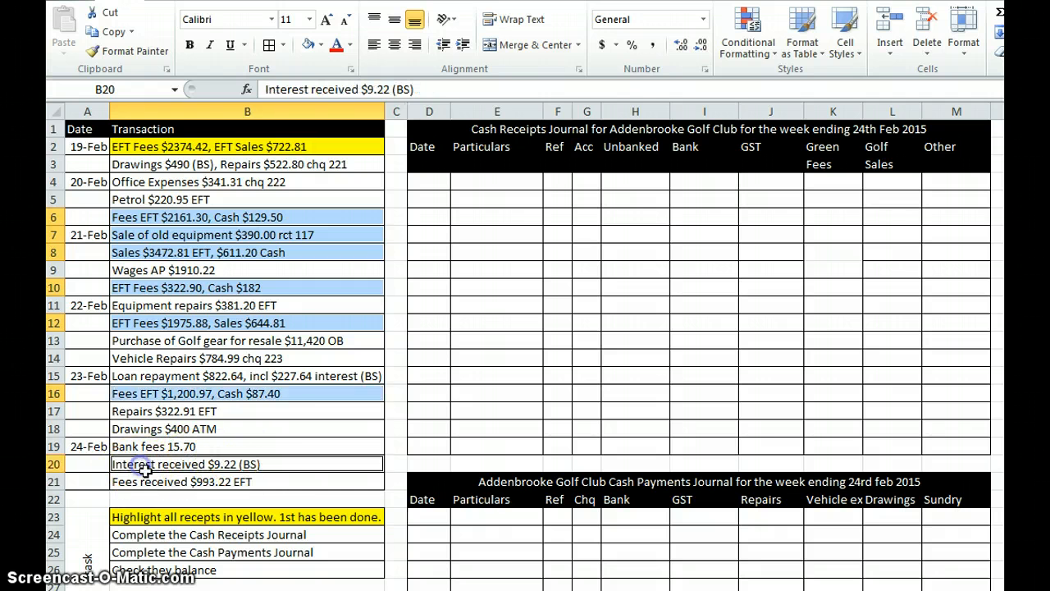
{"action": "left_click", "coordinate": [149, 482], "text": "ctrl"}
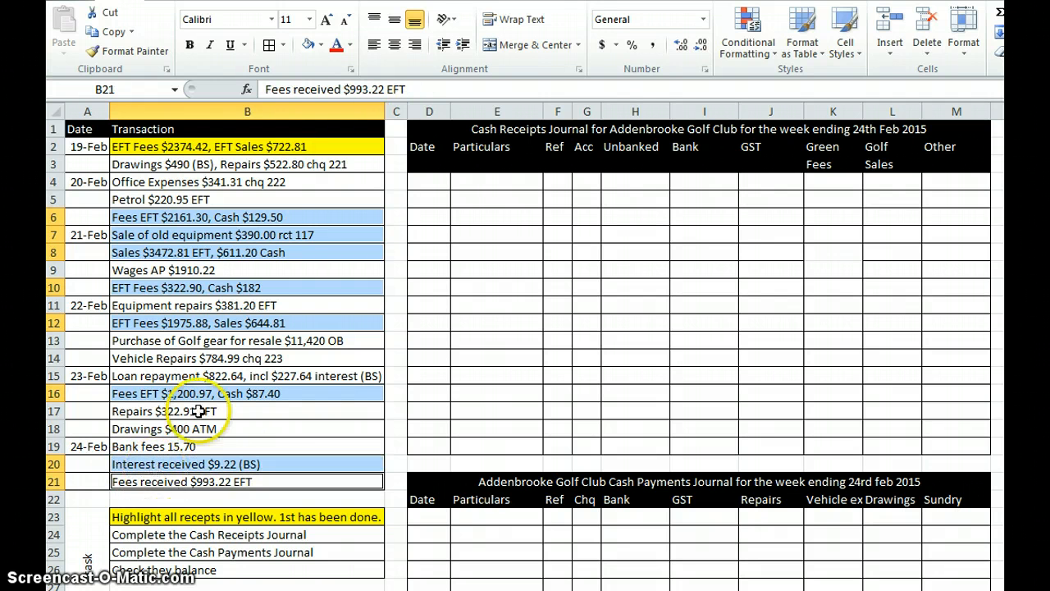
{"action": "left_click", "coordinate": [321, 45]}
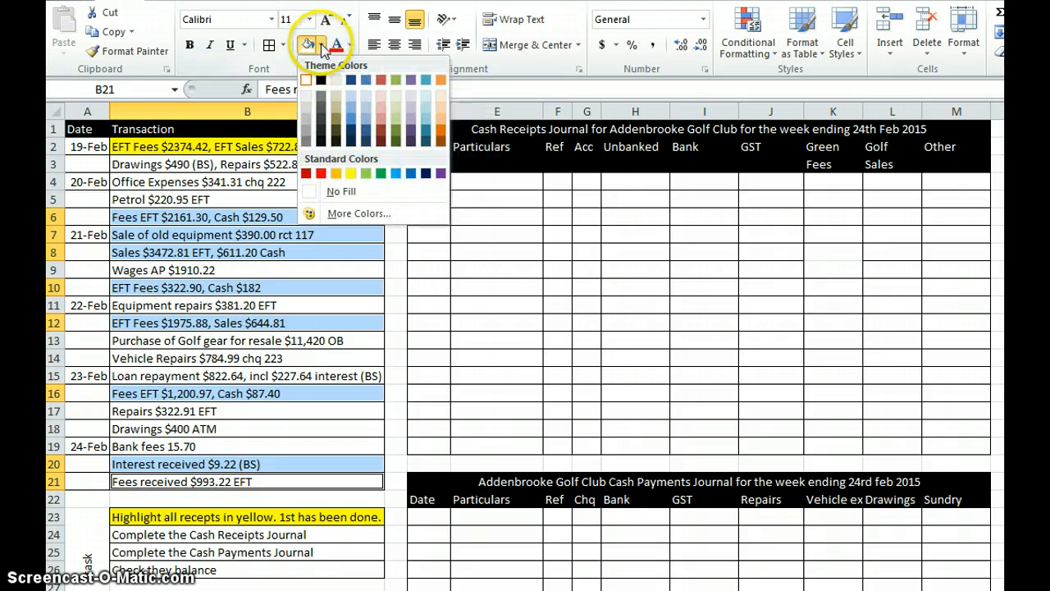
{"action": "left_click", "coordinate": [354, 173]}
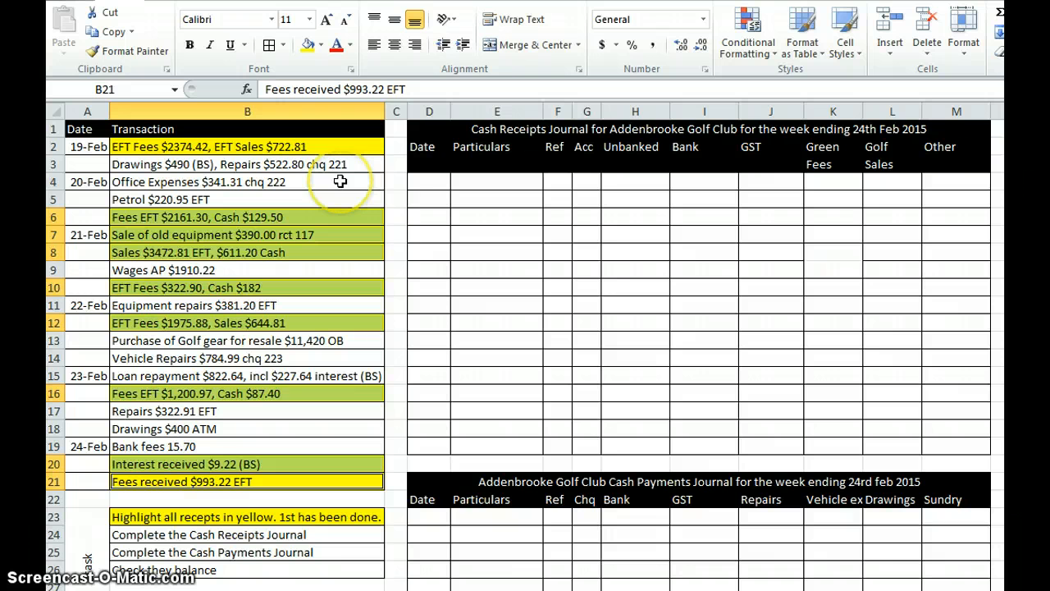
Step: Enter the first receipt in row 4 of the Cash Receipts Journal: date 19/2, particulars Fees, reference EFT, unbanked 2374.42
{"action": "left_click", "coordinate": [432, 178]}
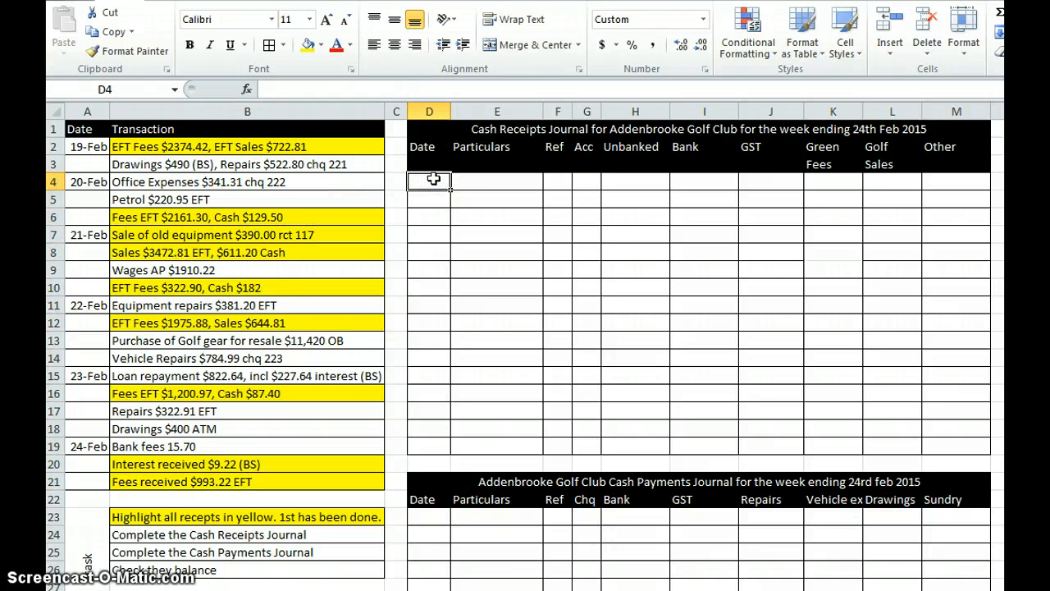
{"action": "type", "text": "19/2"}
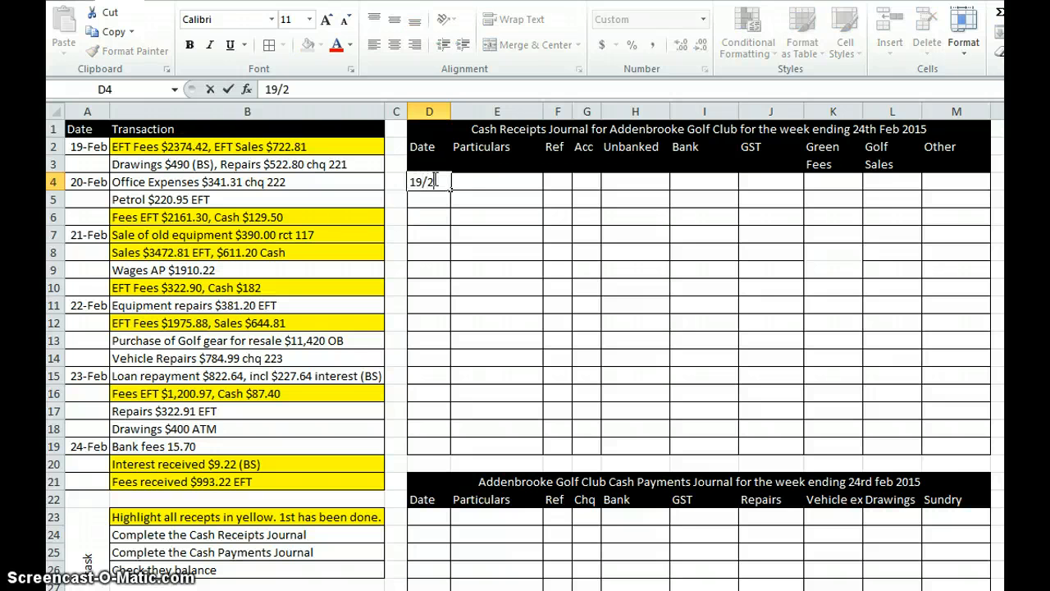
{"action": "key", "text": "Tab"}
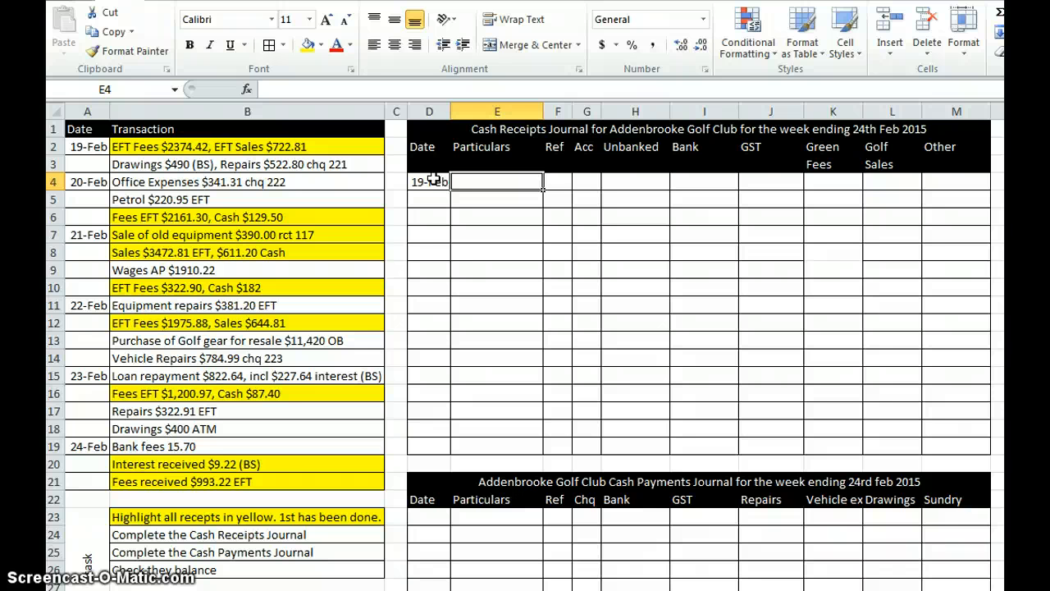
{"action": "type", "text": "Fees"}
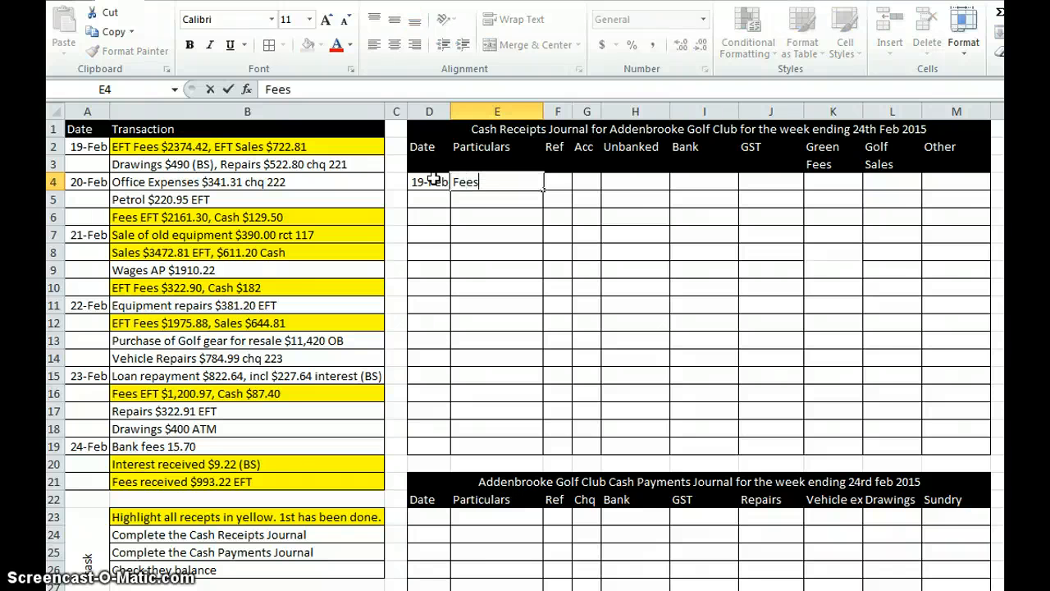
{"action": "key", "text": "Tab"}
{"action": "key", "text": "Tab"}
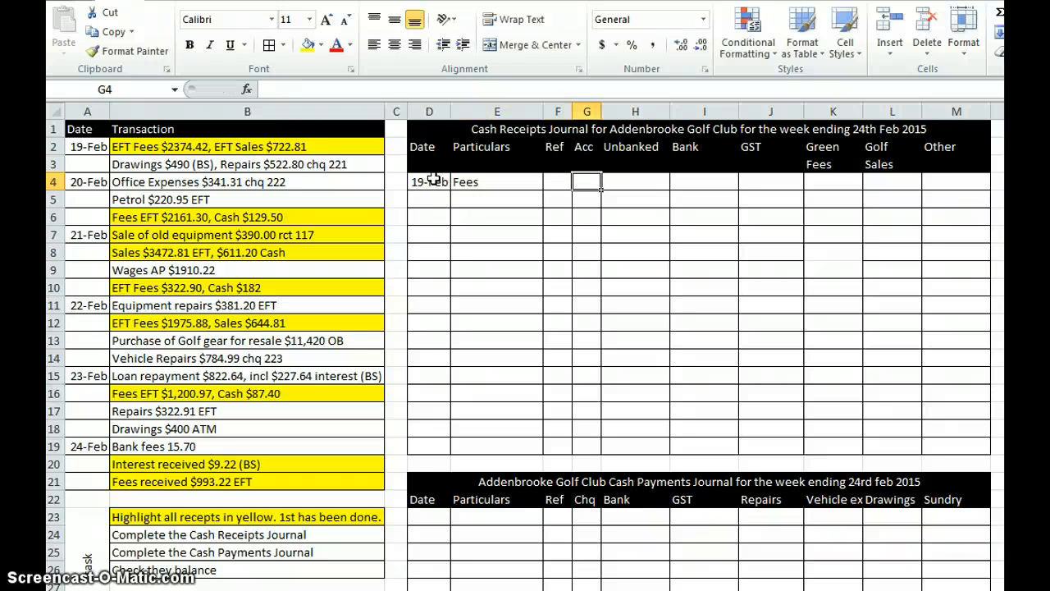
{"action": "key", "text": "Left"}
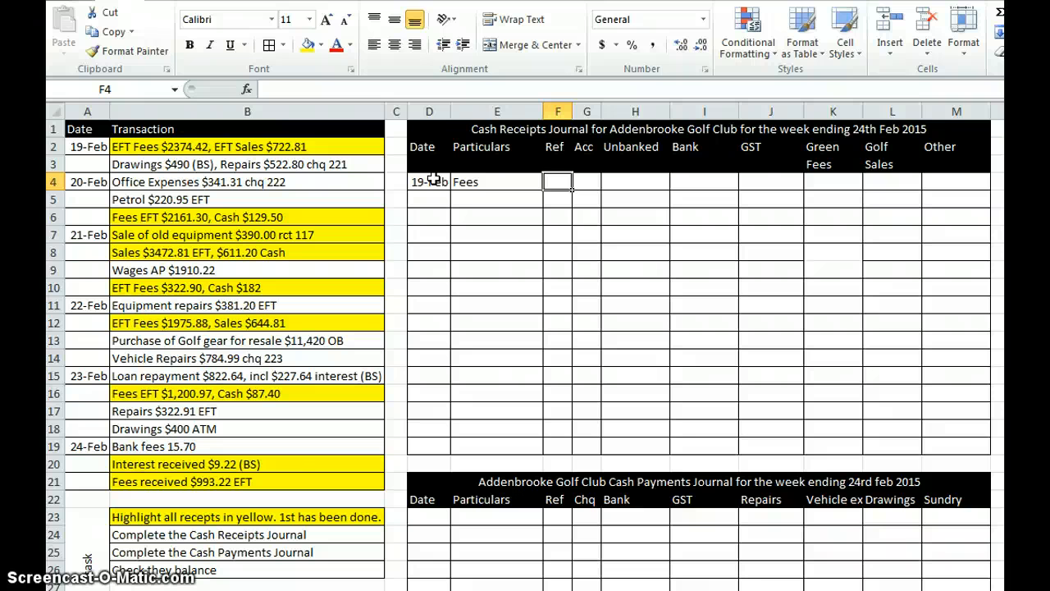
{"action": "type", "text": "EFT"}
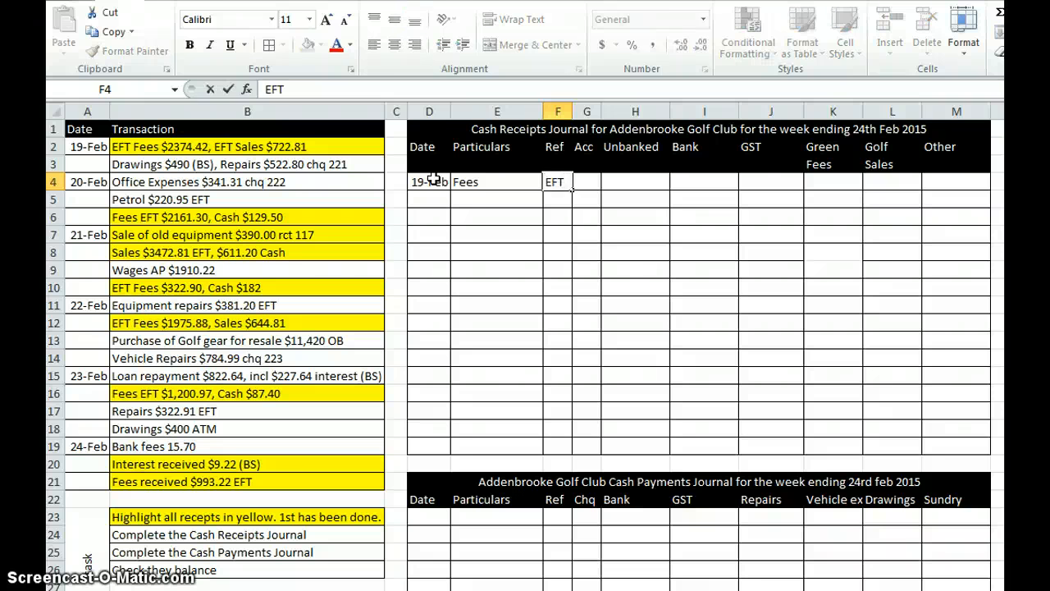
{"action": "key", "text": "Tab"}
{"action": "key", "text": "Tab"}
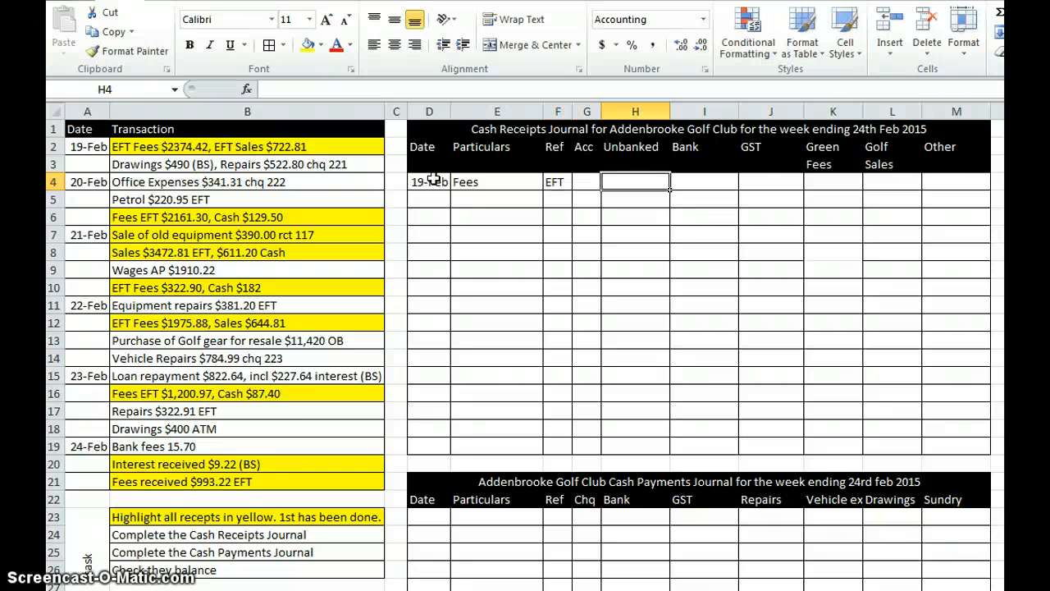
{"action": "type", "text": "2374"}
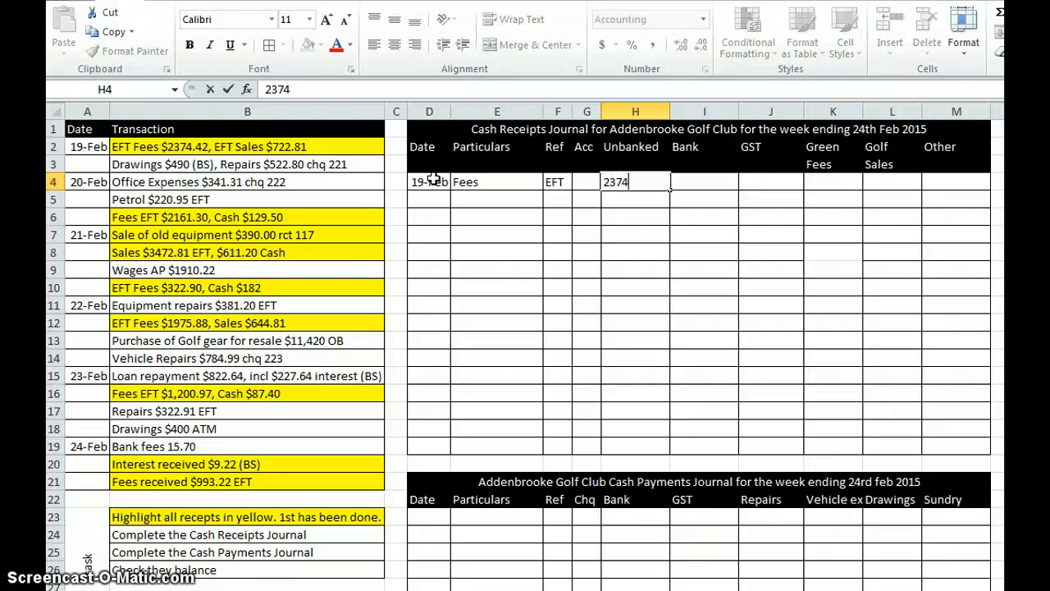
{"action": "type", "text": ".42"}
{"action": "key", "text": "Return"}
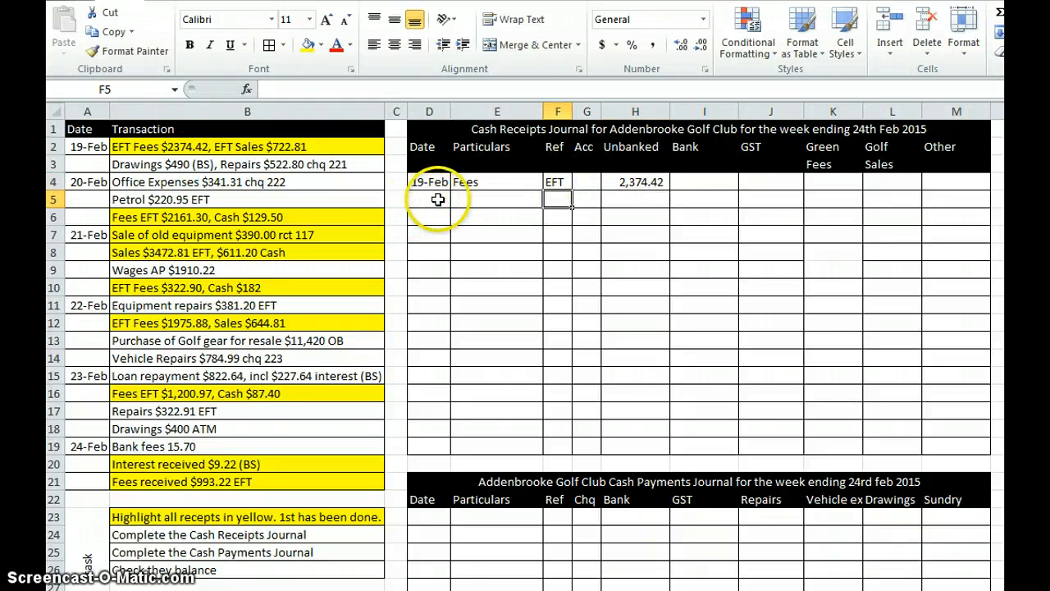
Step: Record the EFT sales in row 5 of the Cash Receipts Journal: particulars Sales, reference EFT, unbanked 722.81
{"action": "left_click", "coordinate": [466, 201]}
{"action": "type", "text": "Sales"}
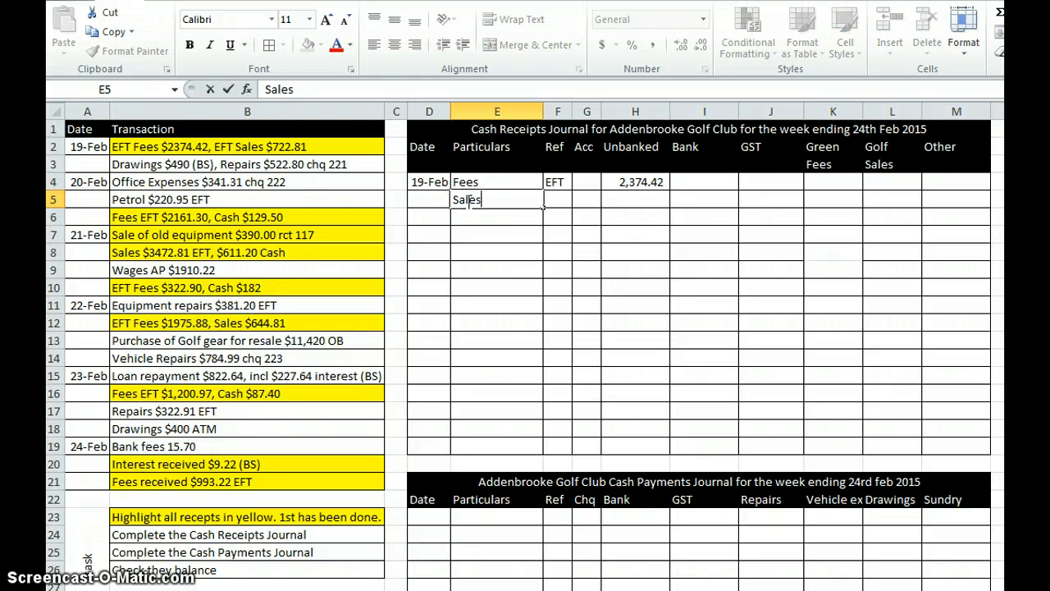
{"action": "key", "text": "Tab"}
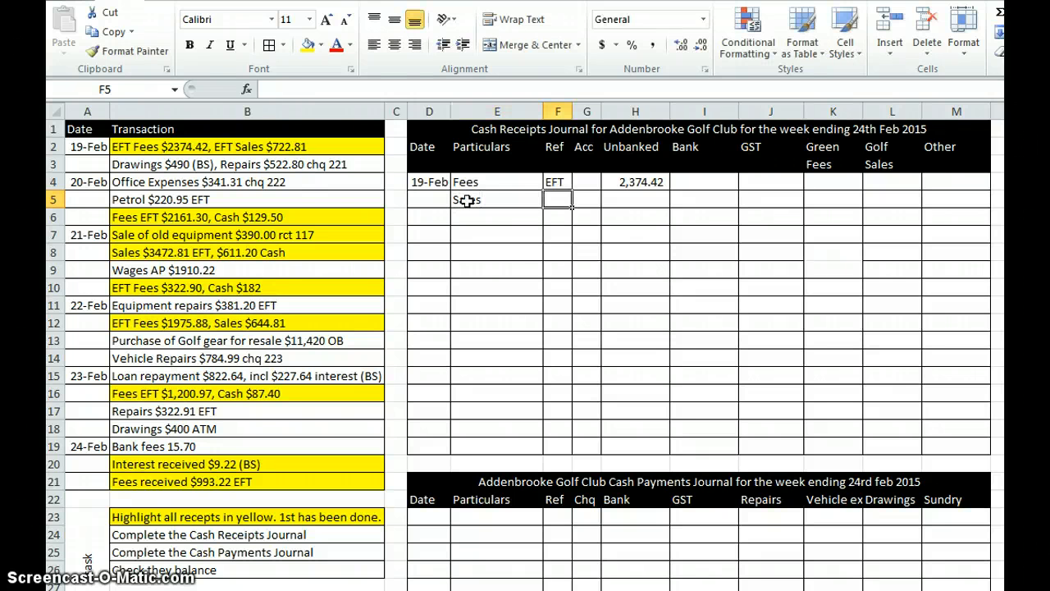
{"action": "type", "text": "EFT"}
{"action": "key", "text": "Tab"}
{"action": "key", "text": "Tab"}
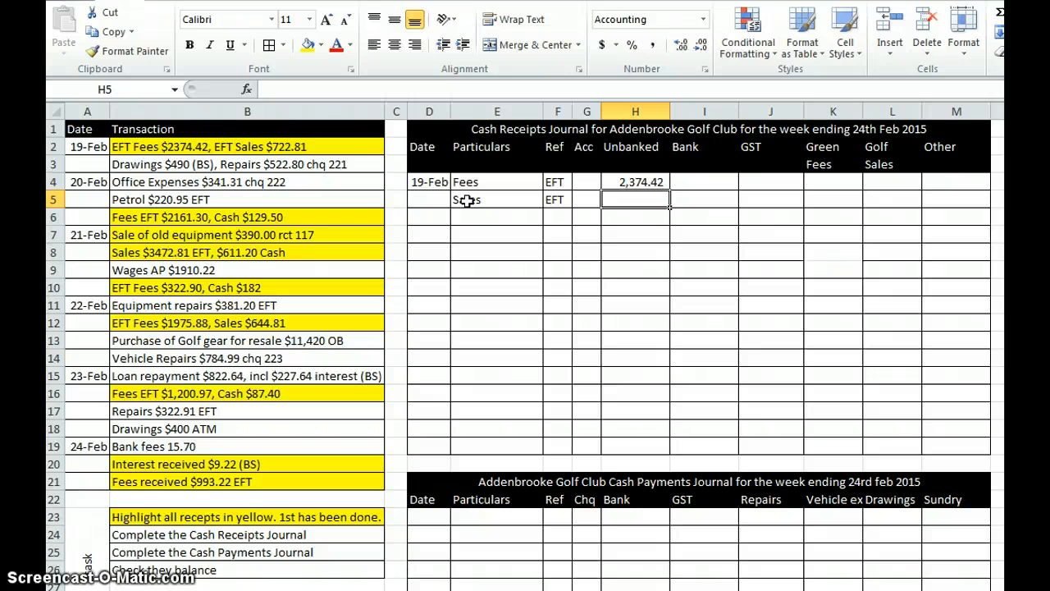
{"action": "type", "text": "722.81"}
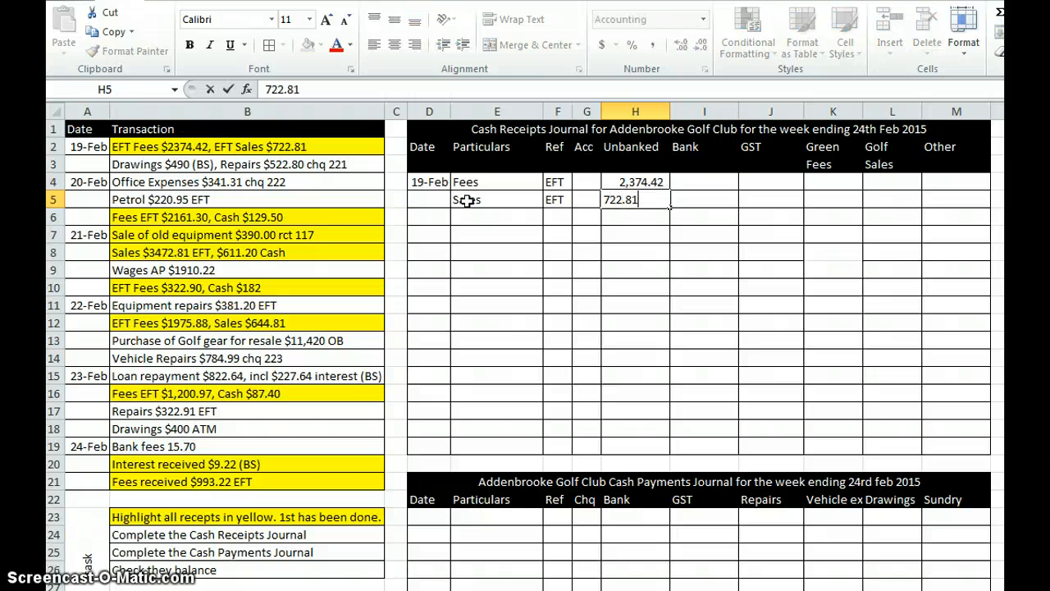
{"action": "key", "text": "Return"}
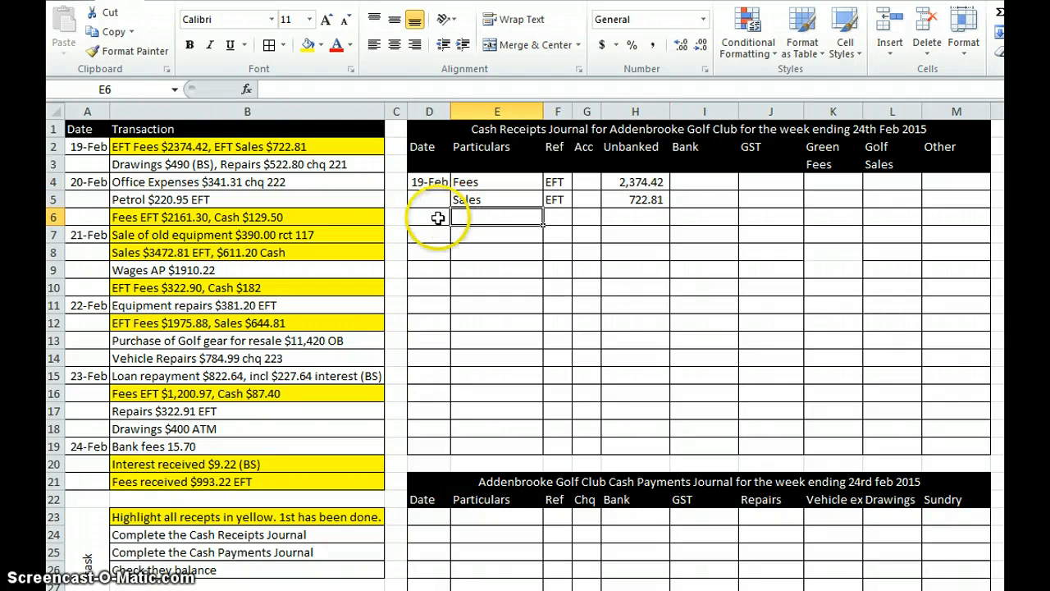
Step: Record the EFT fees in row 6 of the Cash Receipts Journal: date 20/2, particulars Fees, reference EFT, unbanked 2161.30
{"action": "left_click", "coordinate": [435, 217]}
{"action": "type", "text": "20/2"}
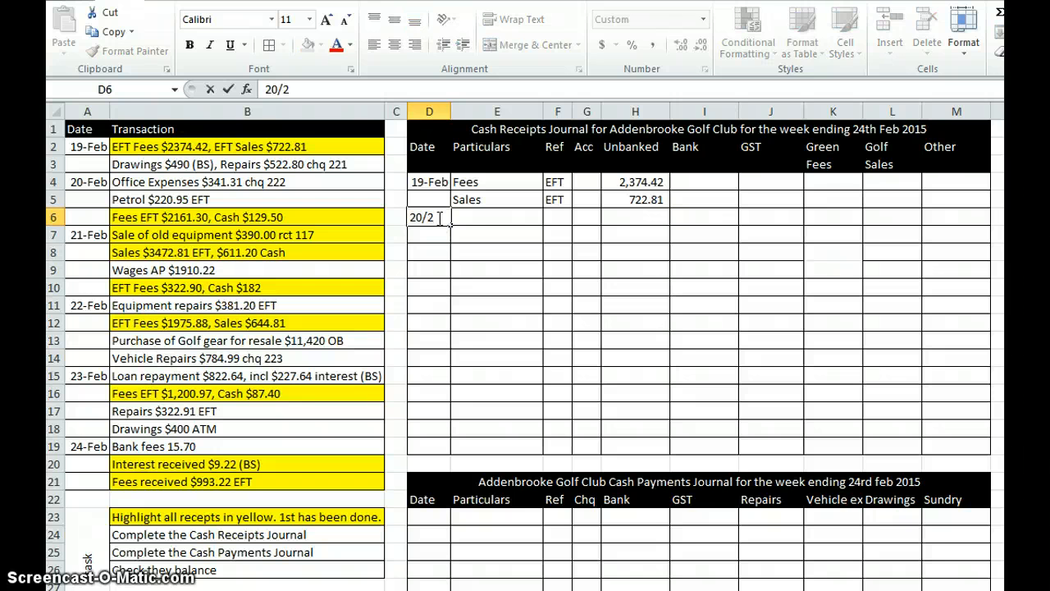
{"action": "key", "text": "Tab"}
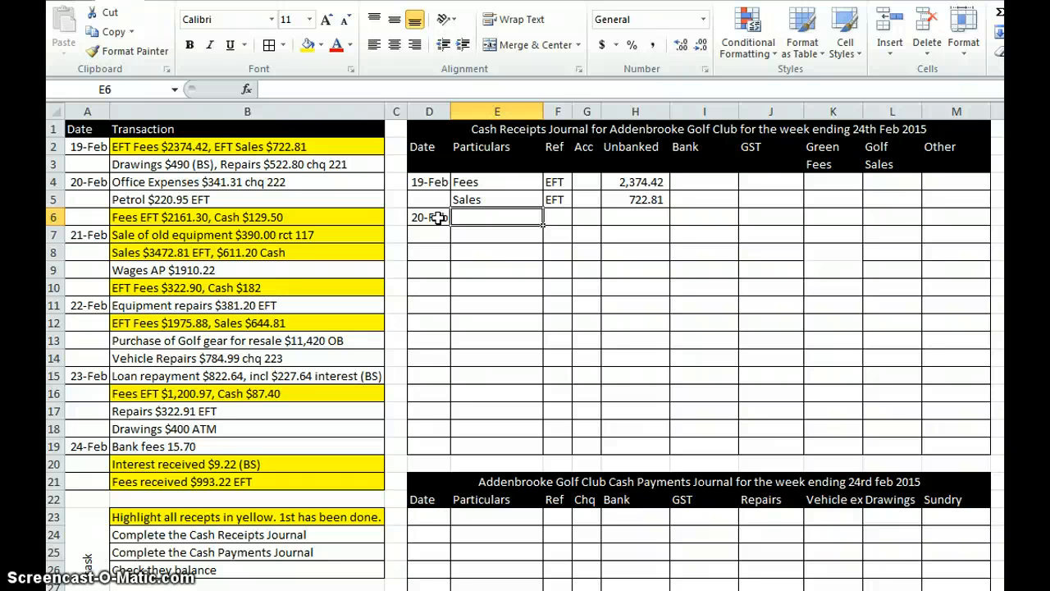
{"action": "type", "text": "Fees"}
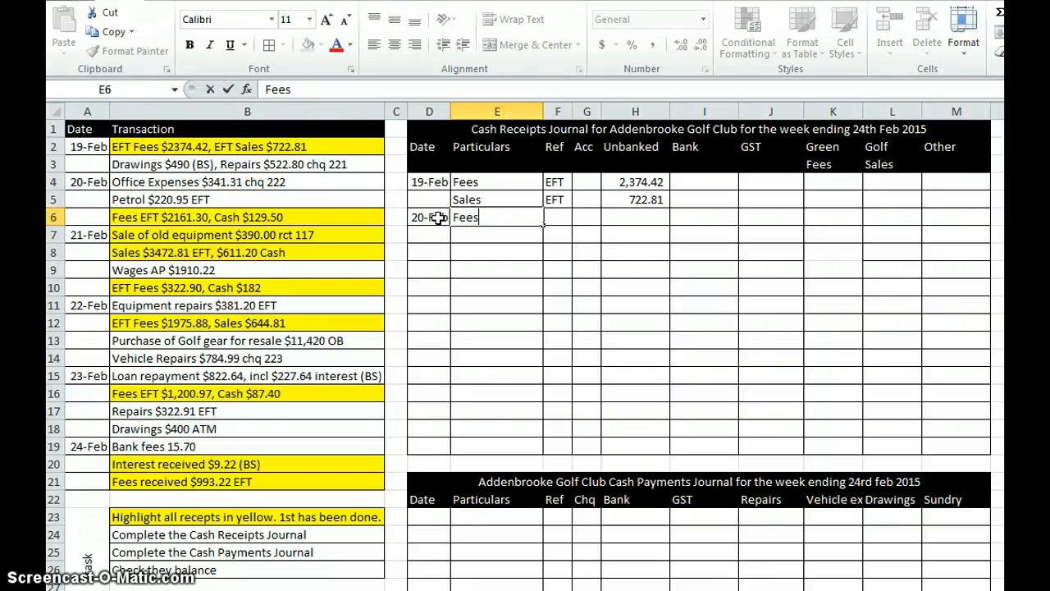
{"action": "key", "text": "Tab"}
{"action": "type", "text": "EFT"}
{"action": "key", "text": "Tab"}
{"action": "key", "text": "Tab"}
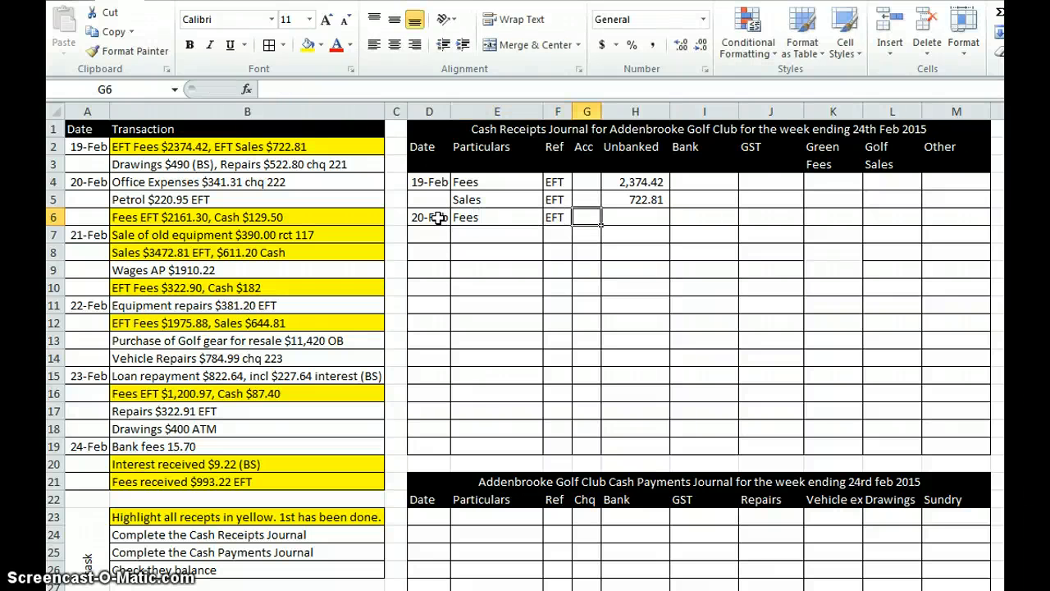
{"action": "type", "text": "2"}
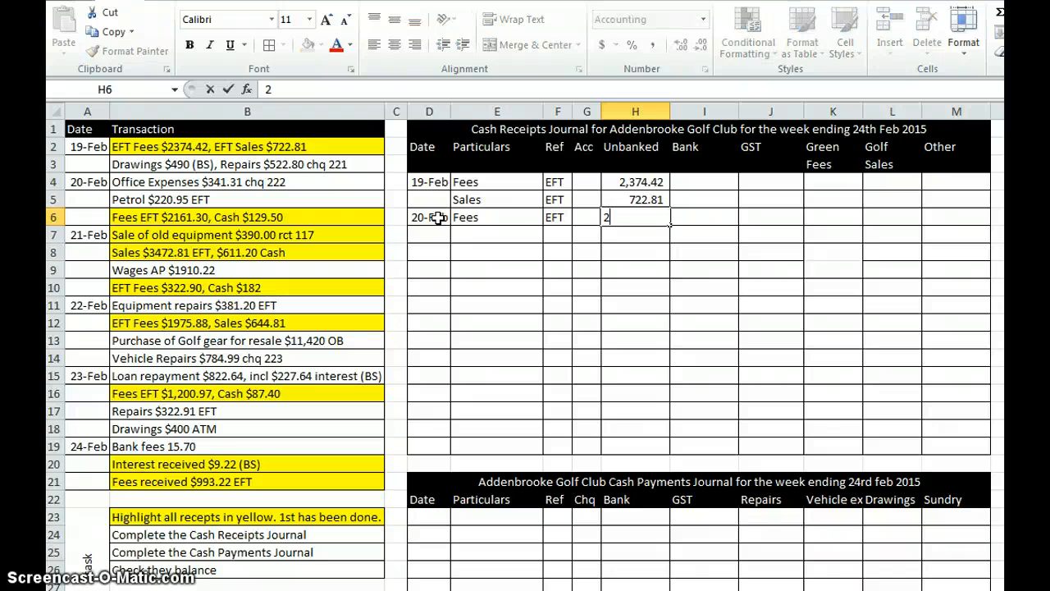
{"action": "type", "text": ",161.3"}
{"action": "key", "text": "Return"}
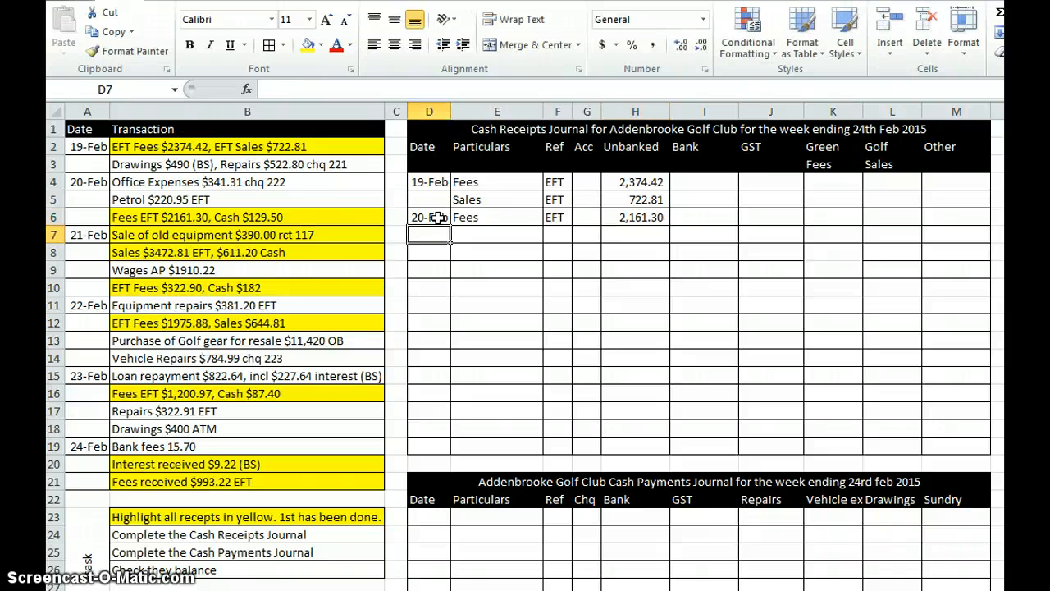
Step: Record the cash fees in row 7 of the Cash Receipts Journal: particulars Fees, reference CRT, unbanked 129.50
{"action": "key", "text": "Tab"}
{"action": "type", "text": "Fees"}
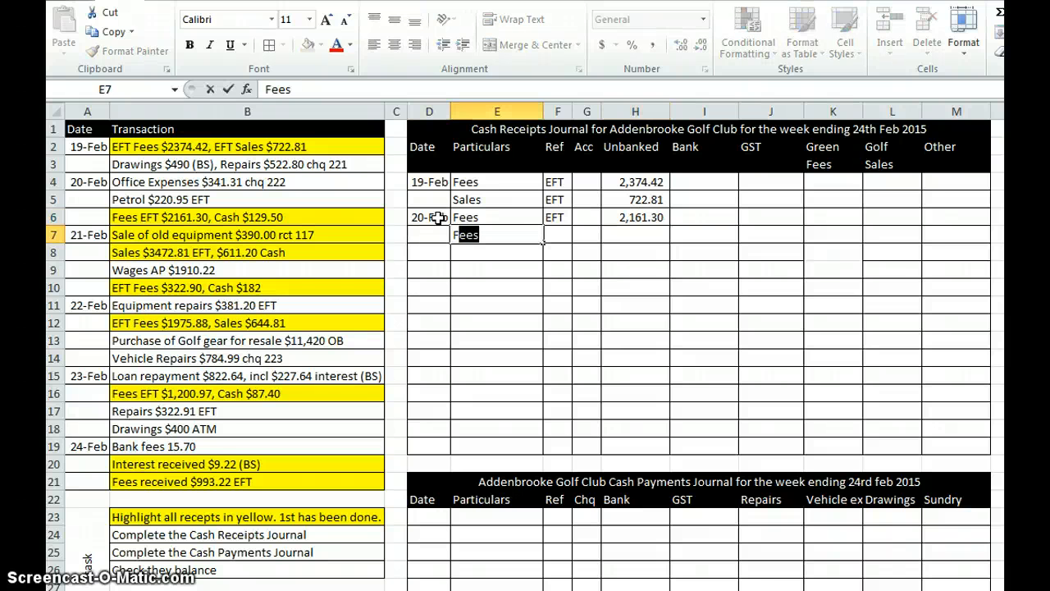
{"action": "key", "text": "Tab"}
{"action": "type", "text": "CRT"}
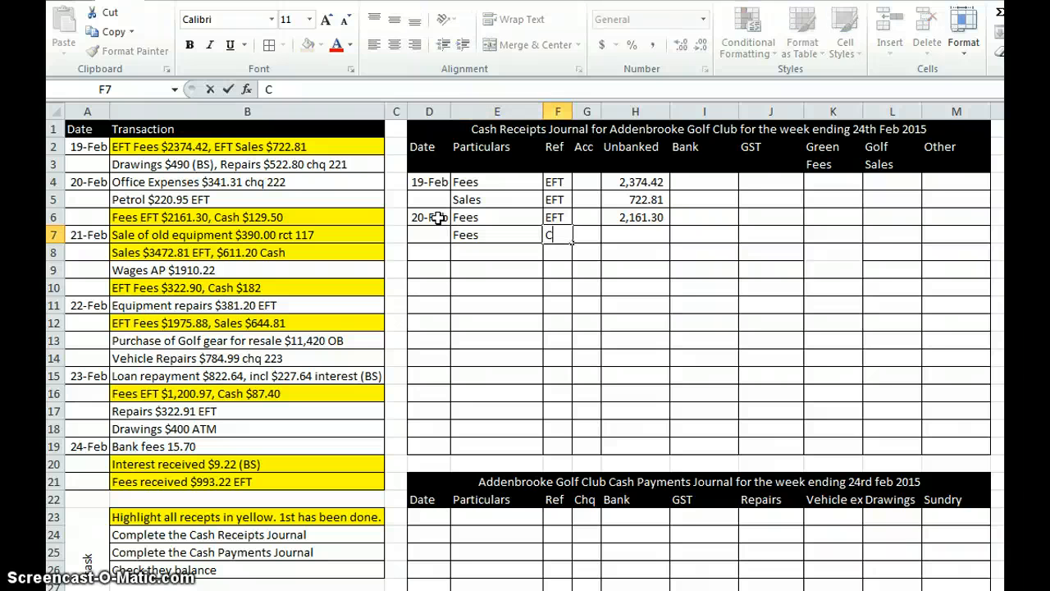
{"action": "key", "text": "Tab"}
{"action": "key", "text": "Tab"}
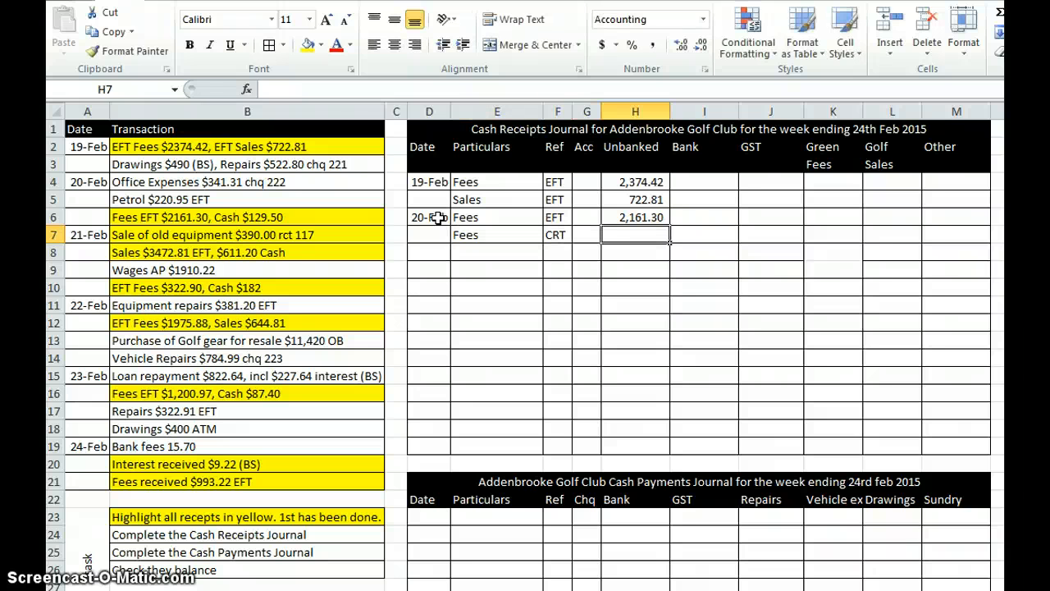
{"action": "type", "text": "129"}
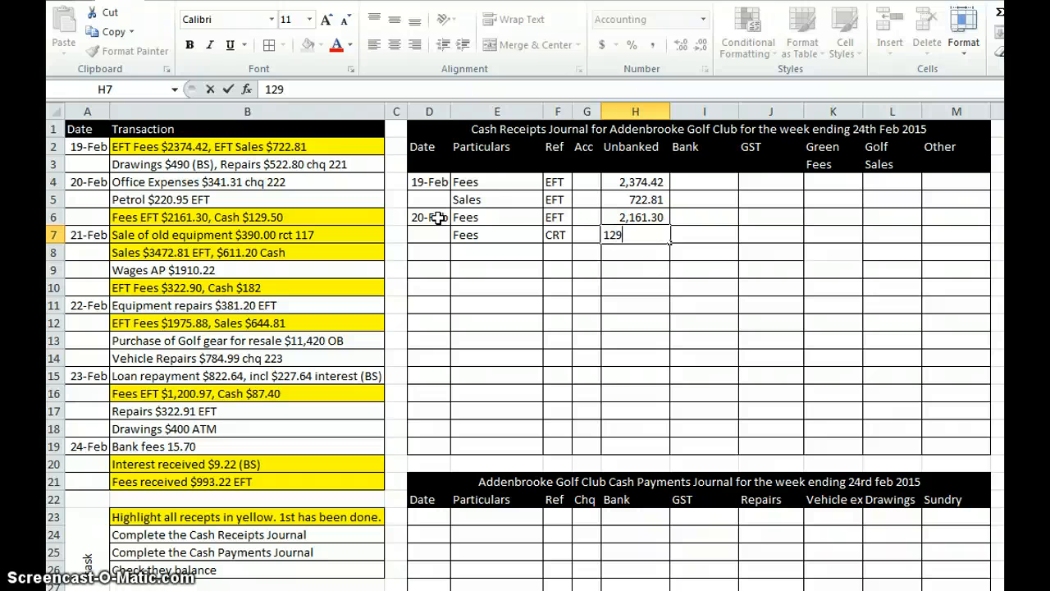
{"action": "type", "text": ".50"}
{"action": "key", "text": "Return"}
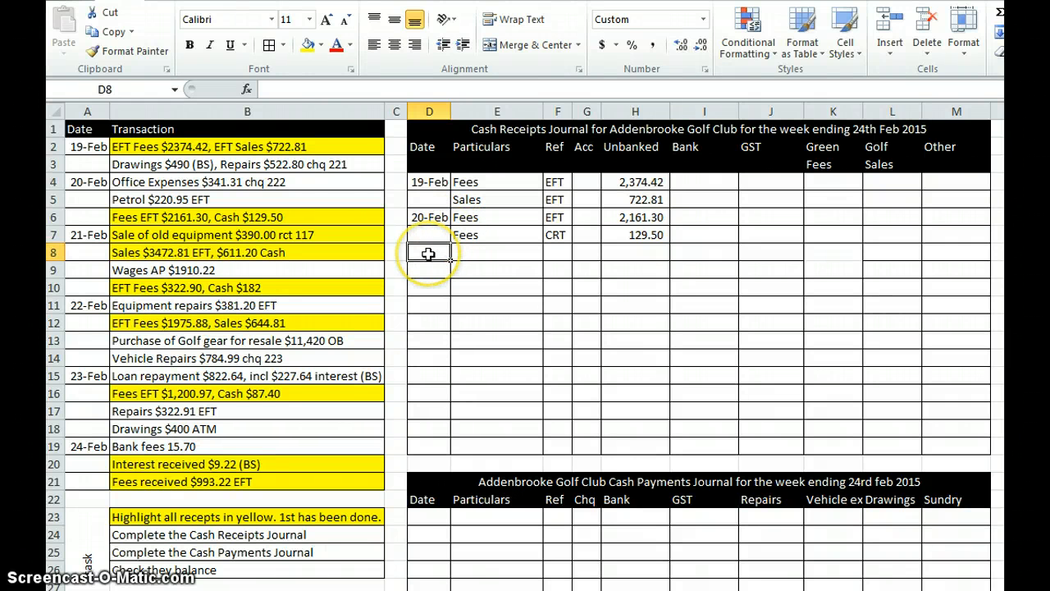
Step: Record the old equipment sale in row 8 of the Cash Receipts Journal: date 21/2, particulars Equipment, reference 117, unbanked 390
{"action": "type", "text": "21/"}
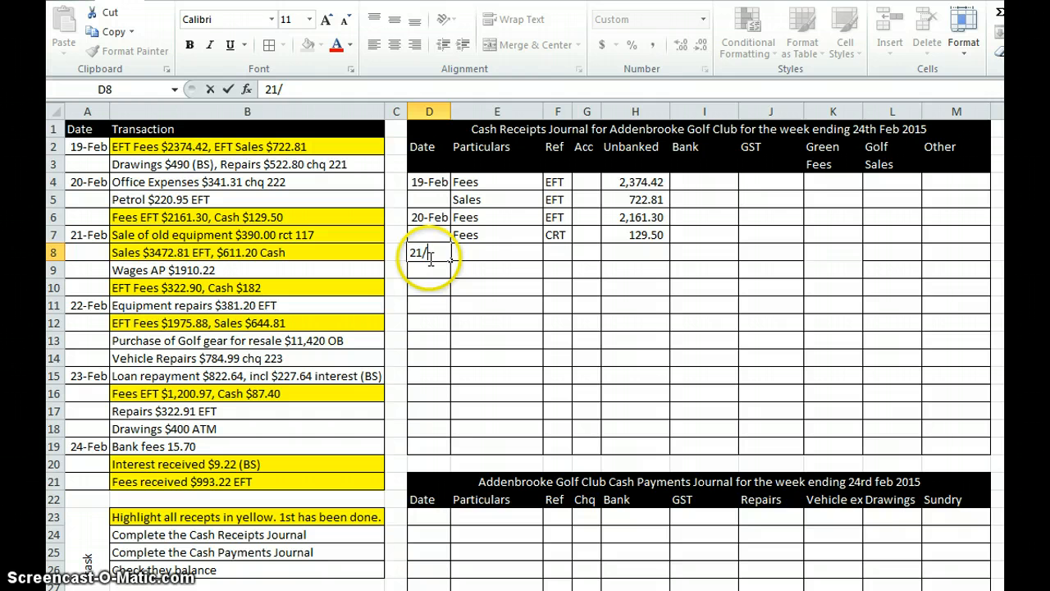
{"action": "type", "text": "2"}
{"action": "key", "text": "Tab"}
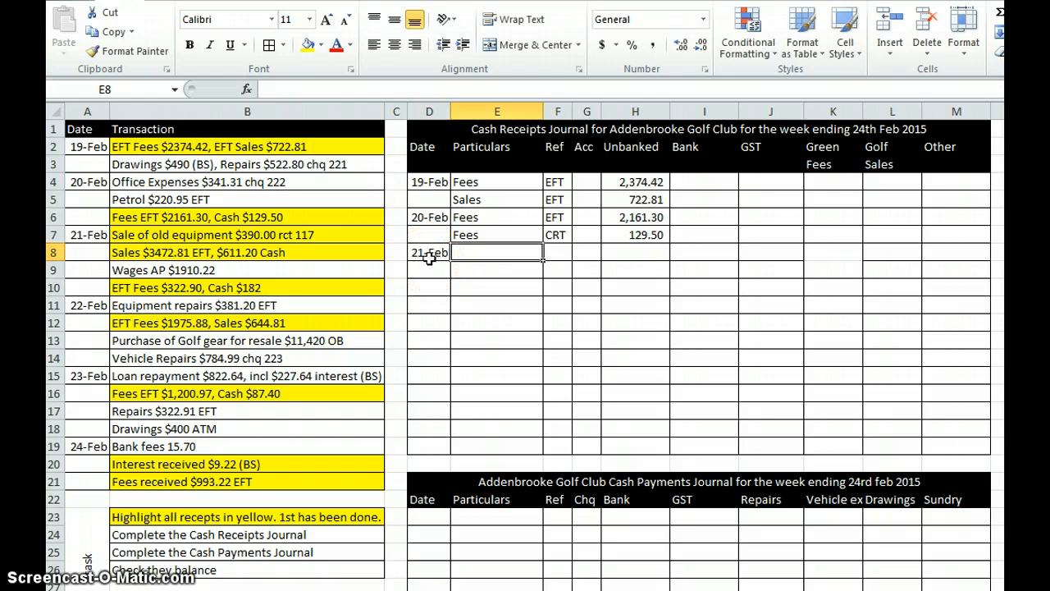
{"action": "type", "text": "E"}
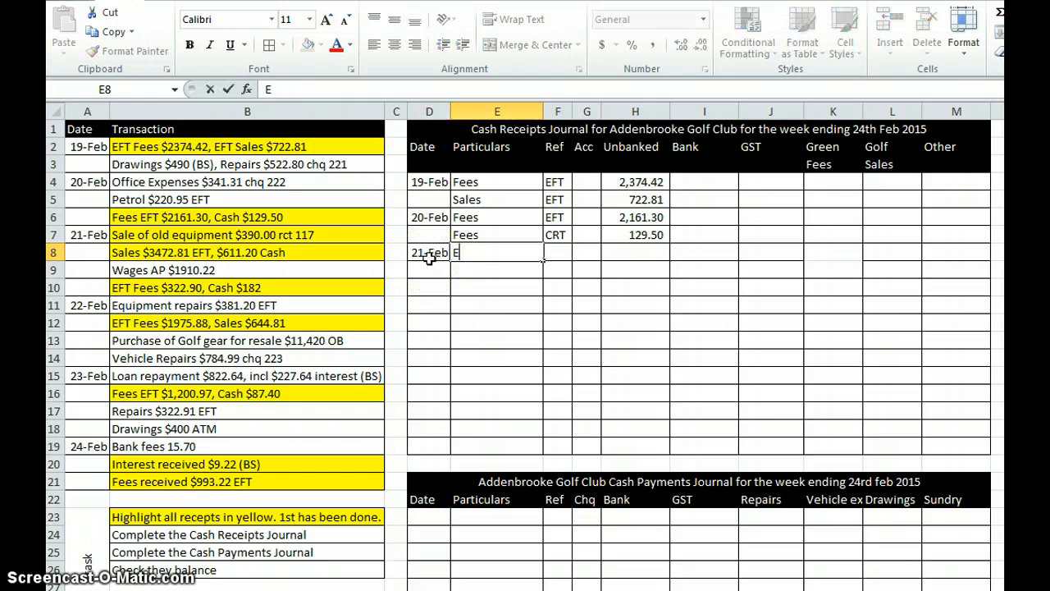
{"action": "type", "text": "quipment"}
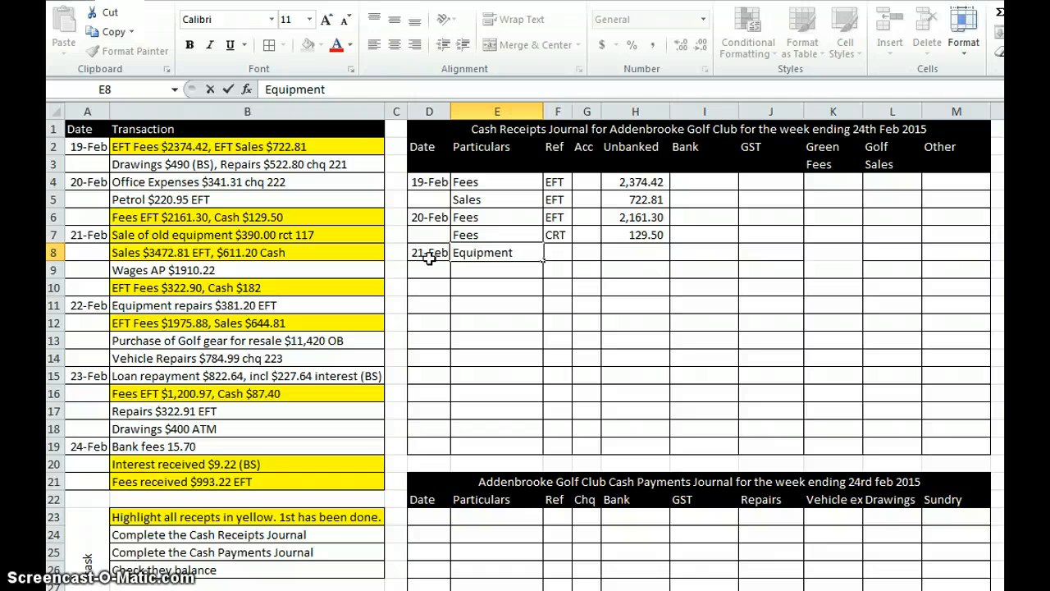
{"action": "key", "text": "Tab"}
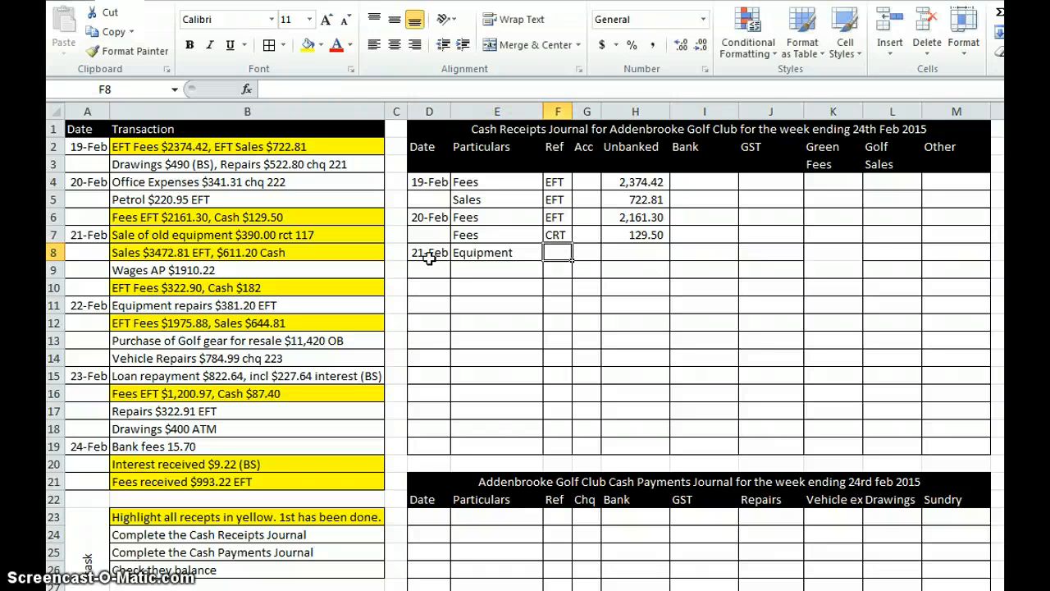
{"action": "type", "text": "117"}
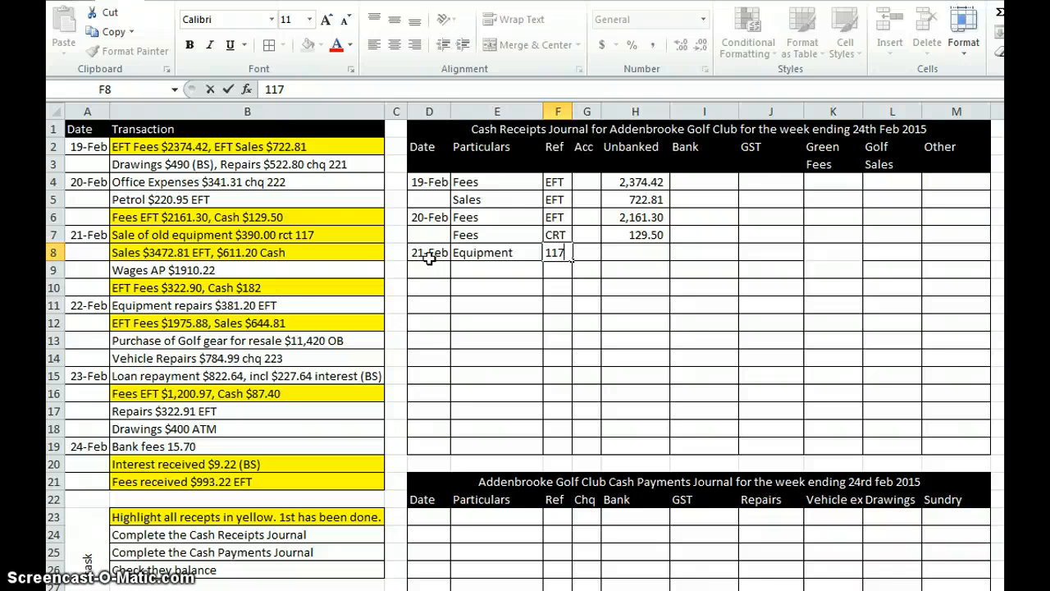
{"action": "key", "text": "Tab"}
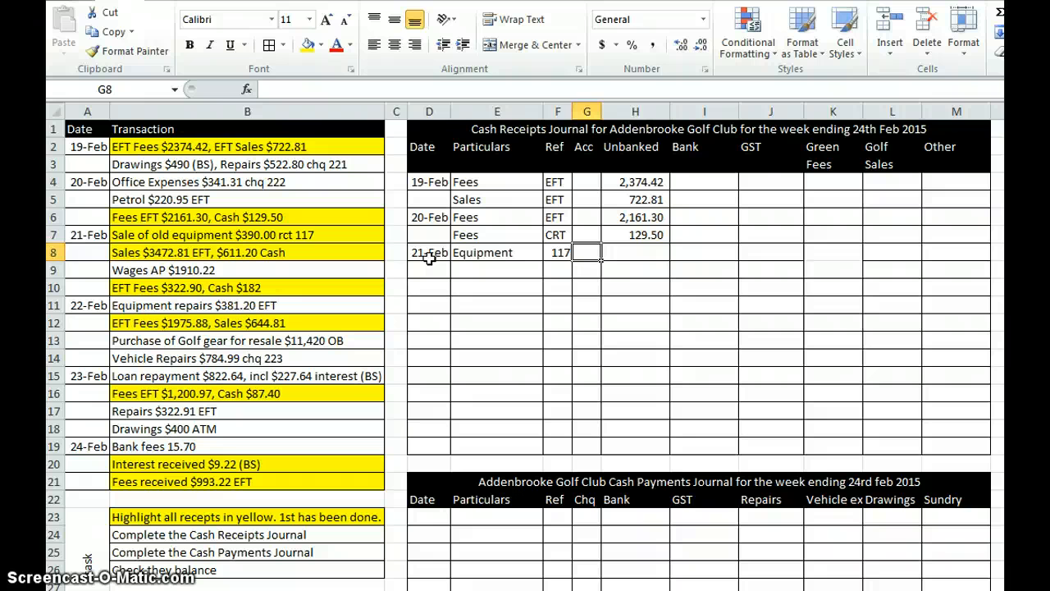
{"action": "key", "text": "Tab"}
{"action": "type", "text": "390"}
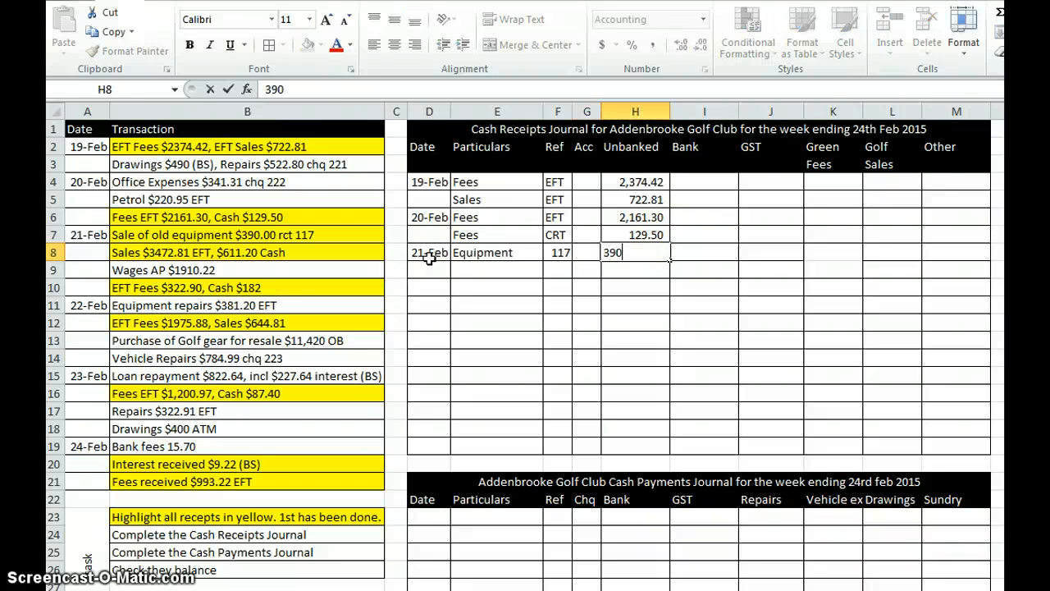
{"action": "key", "text": "Return"}
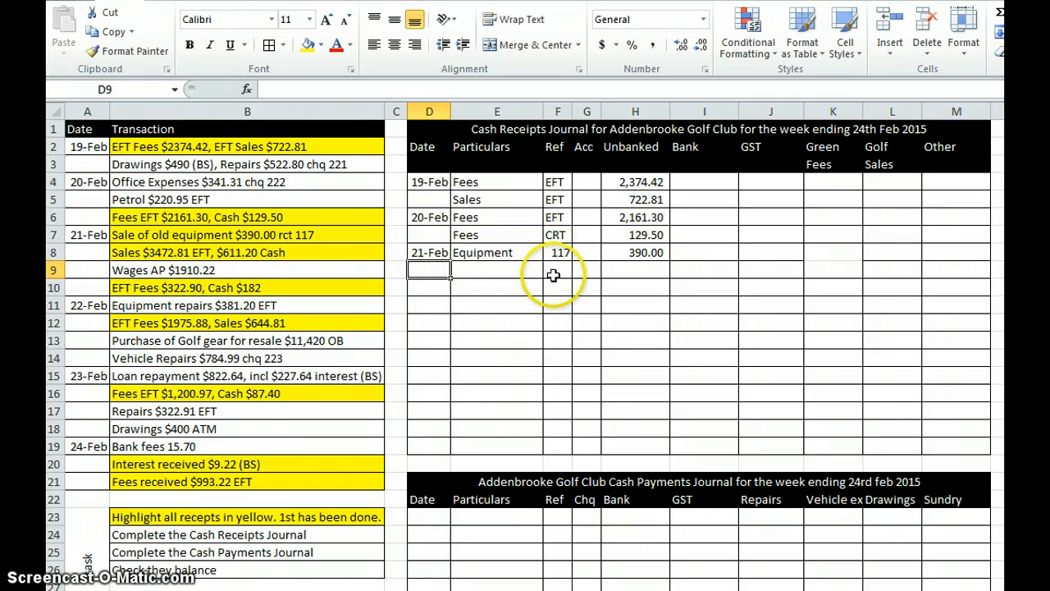
Step: Record the cash sales in row 9 of the Cash Receipts Journal: particulars Sales, reference CRT, unbanked 611.20
{"action": "left_click", "coordinate": [503, 267]}
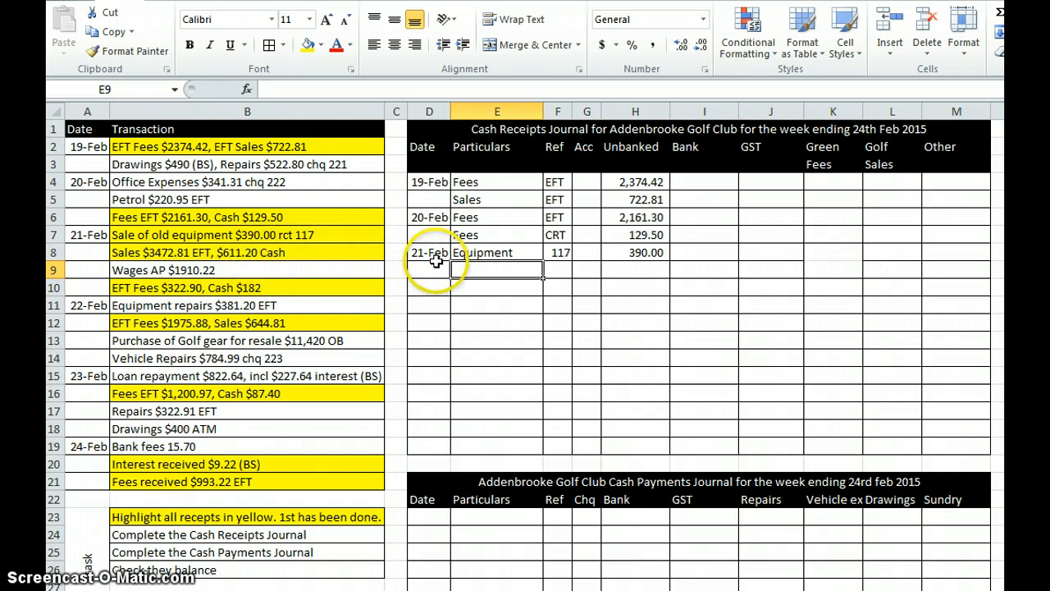
{"action": "type", "text": "Sales"}
{"action": "key", "text": "Tab"}
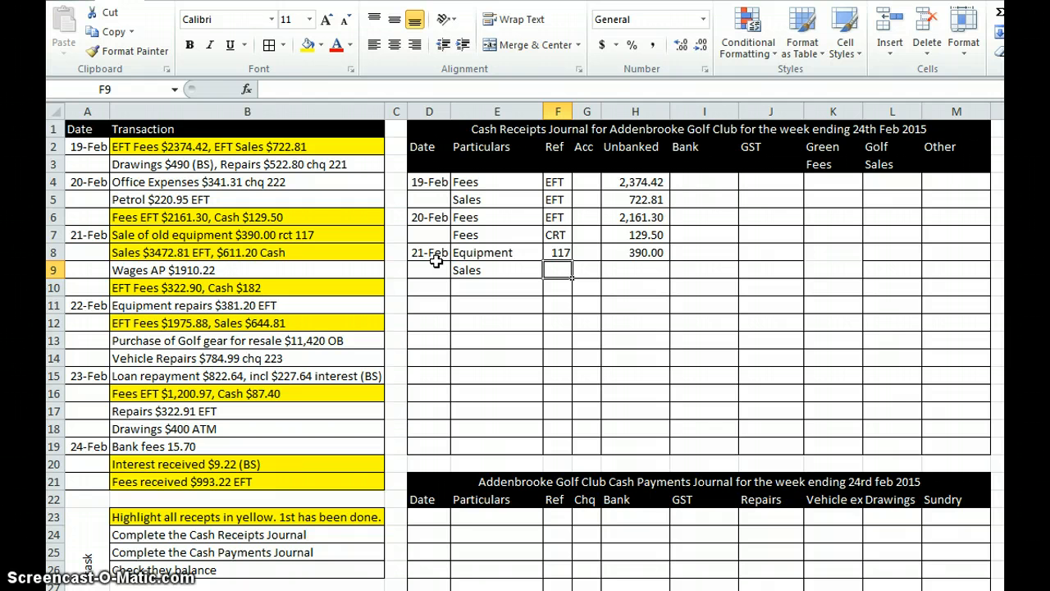
{"action": "type", "text": "CRT"}
{"action": "key", "text": "Tab"}
{"action": "key", "text": "Tab"}
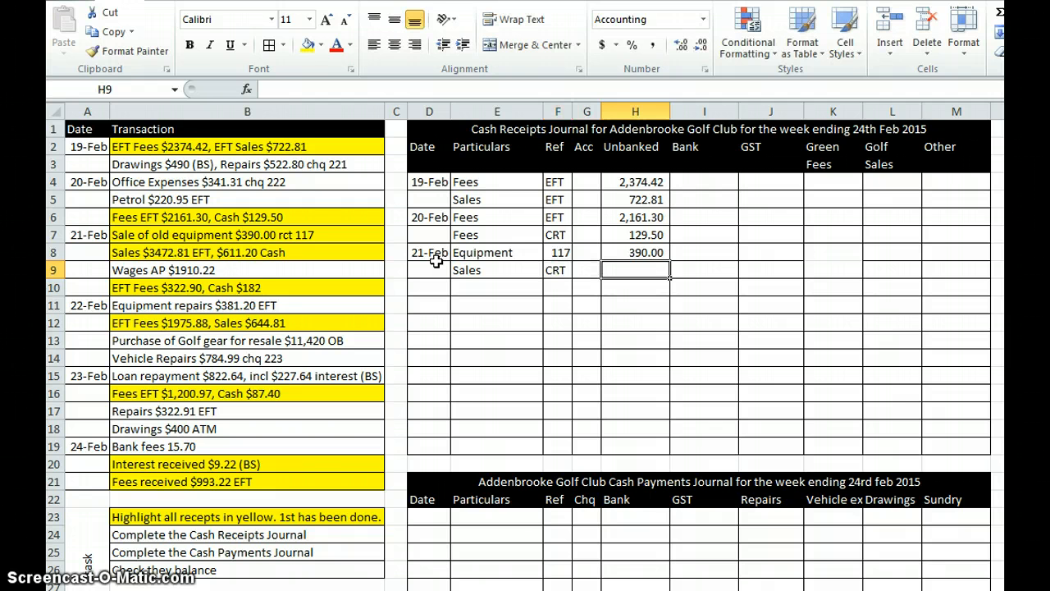
{"action": "type", "text": "611.20"}
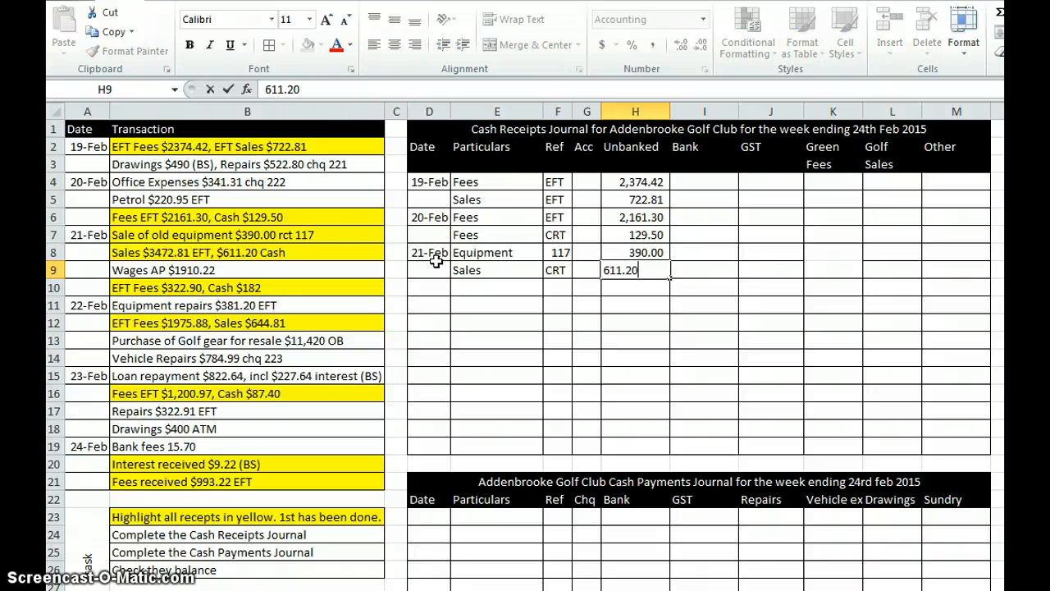
{"action": "key", "text": "Return"}
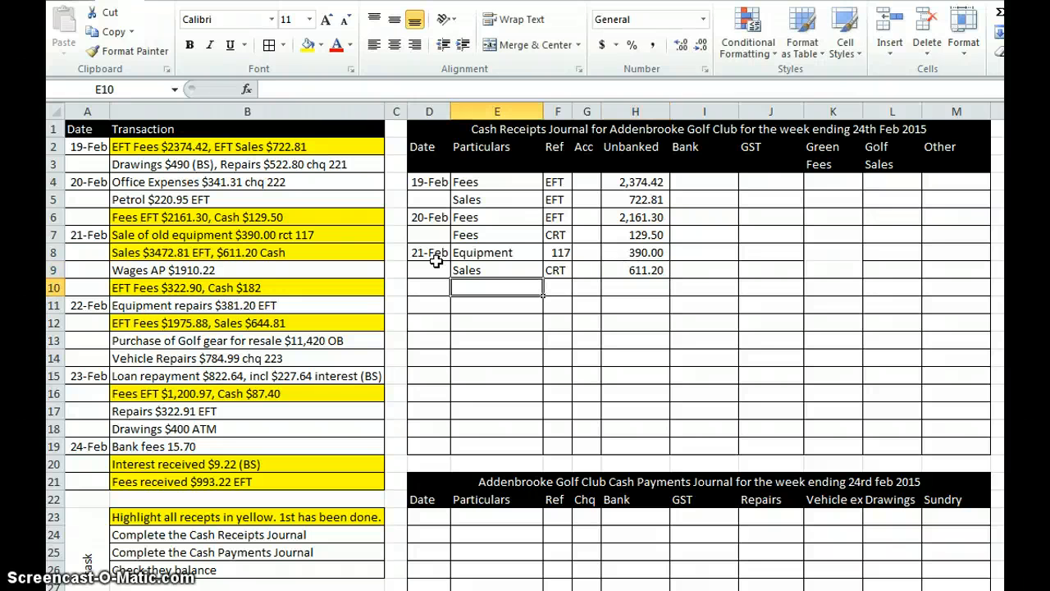
Step: Record the cash fees in row 10 of the Cash Receipts Journal: particulars Fees, reference CRT, unbanked 182
{"action": "type", "text": "Fees"}
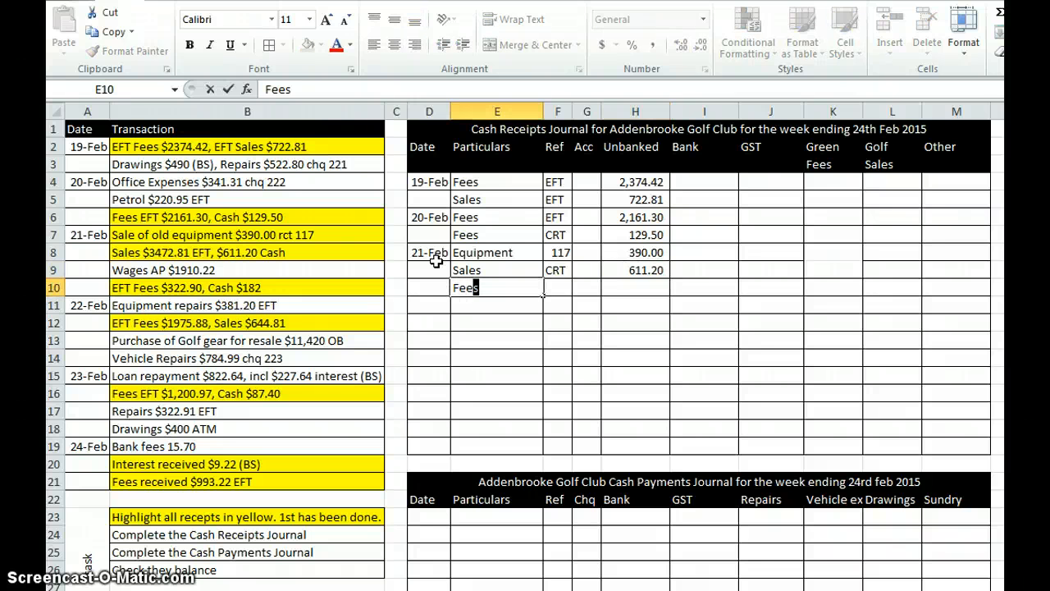
{"action": "key", "text": "Tab"}
{"action": "type", "text": "C"}
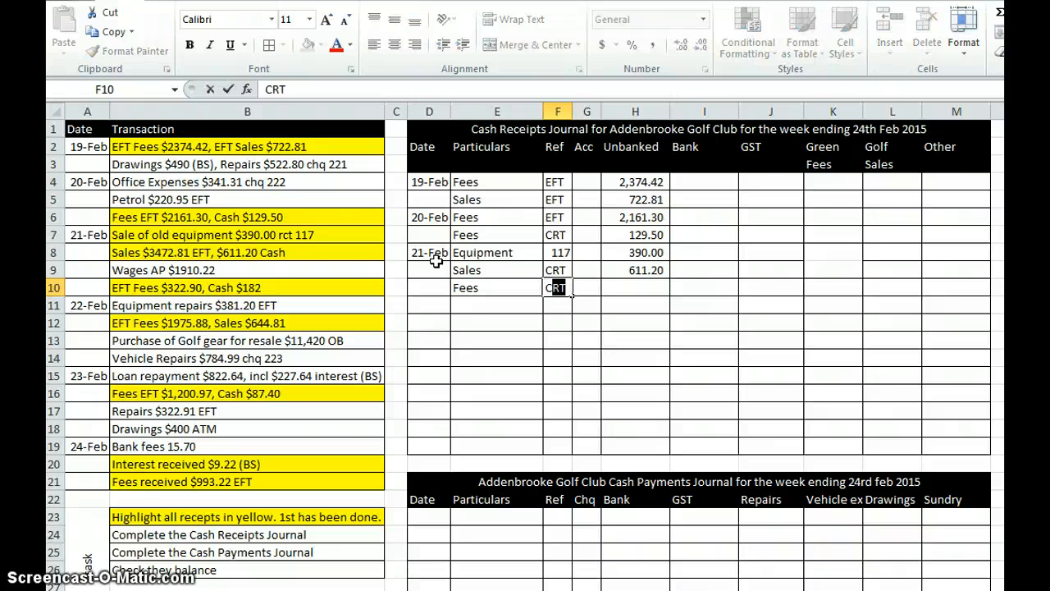
{"action": "key", "text": "Tab"}
{"action": "key", "text": "Tab"}
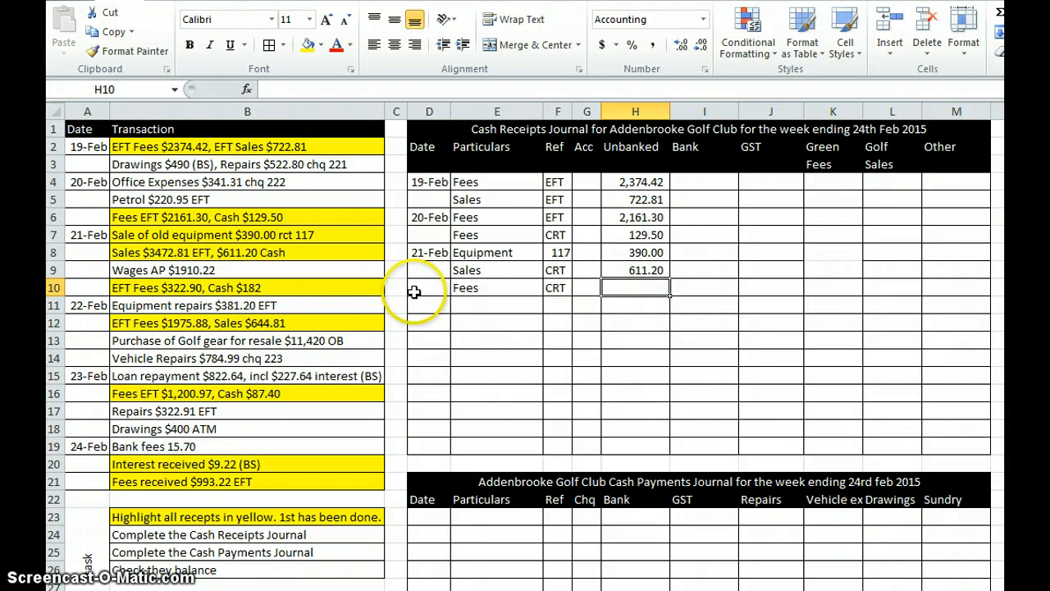
{"action": "type", "text": "182"}
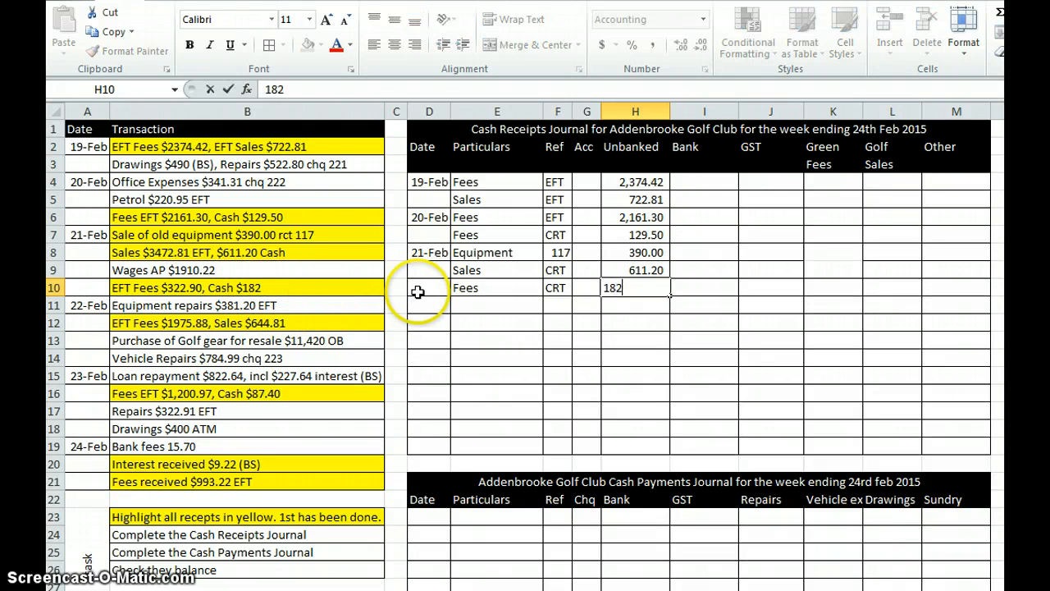
{"action": "key", "text": "Return"}
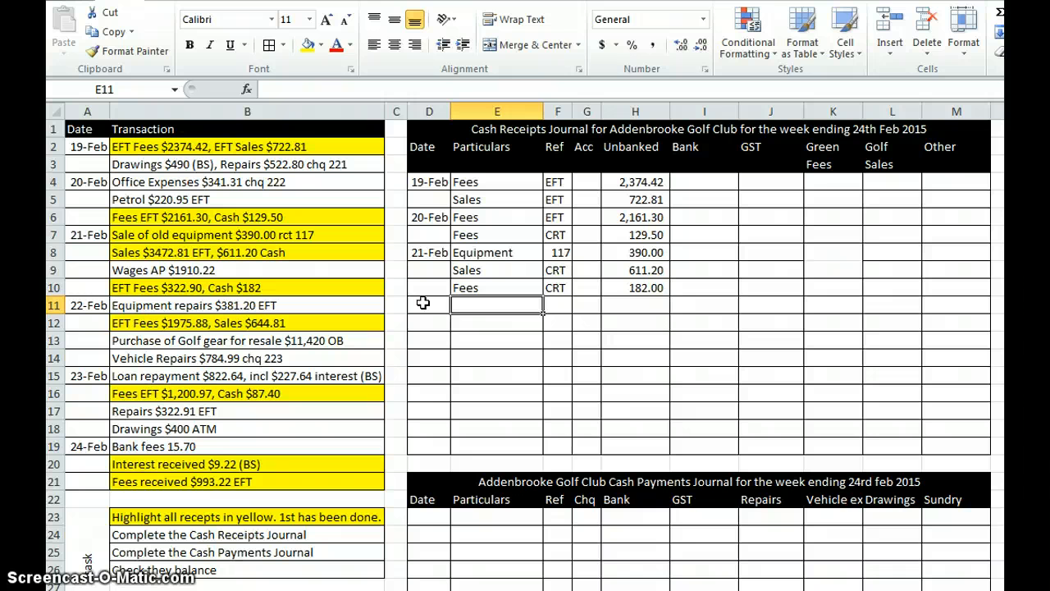
Step: Record the EFT sales in row 11 of the Cash Receipts Journal: particulars Sales, reference EFT, unbanked 3472.81
{"action": "type", "text": "S"}
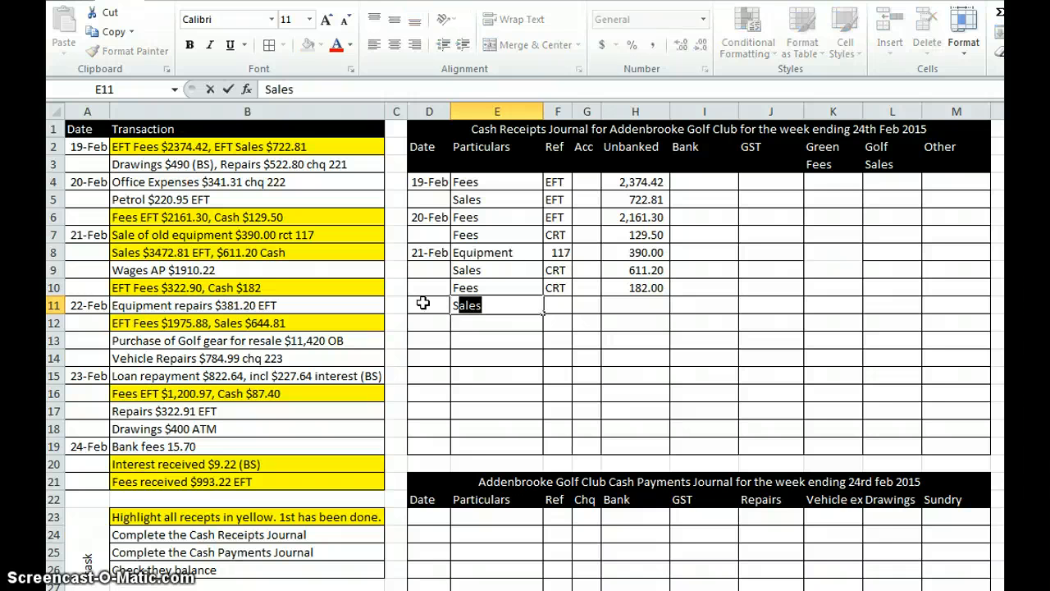
{"action": "key", "text": "Tab"}
{"action": "type", "text": "EFT"}
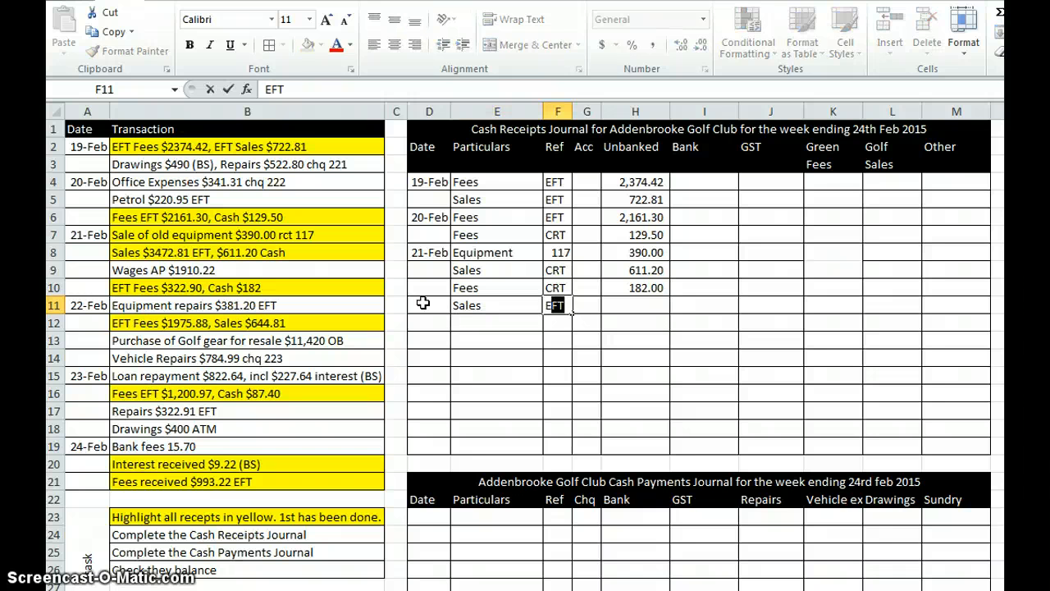
{"action": "key", "text": "Tab"}
{"action": "key", "text": "Tab"}
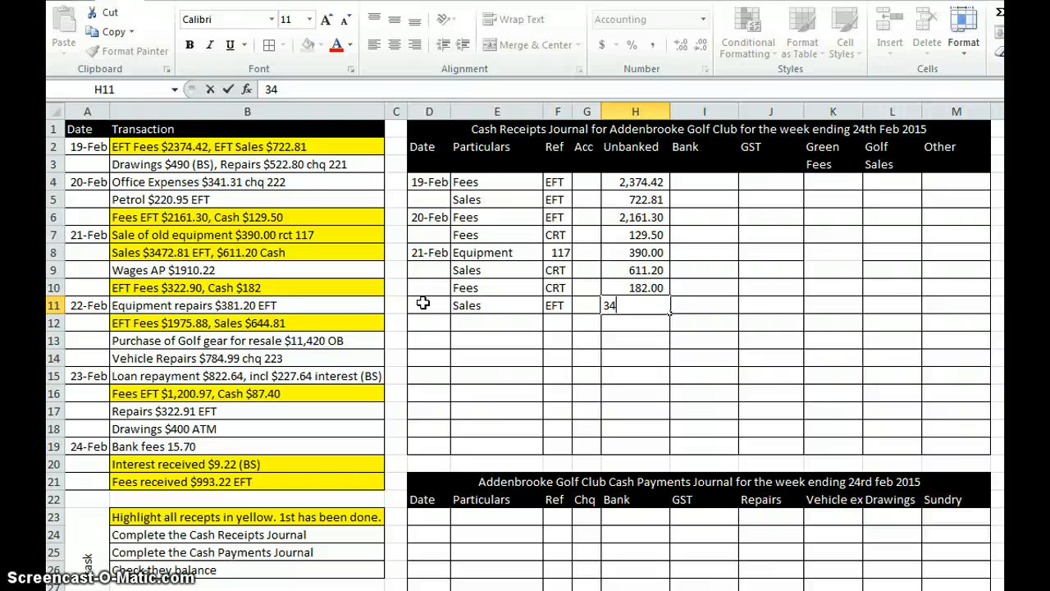
{"action": "type", "text": "72.81"}
{"action": "key", "text": "Return"}
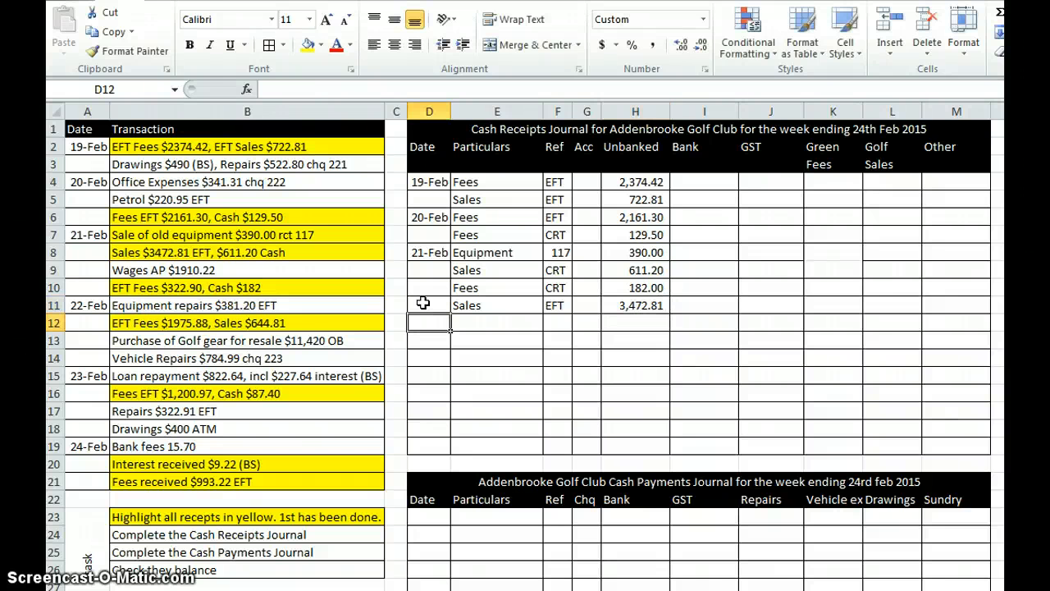
Step: Record the EFT fees in row 12 of the Cash Receipts Journal: particulars Fees, reference EFT, unbanked 322.90
{"action": "key", "text": "Tab"}
{"action": "type", "text": "Fees"}
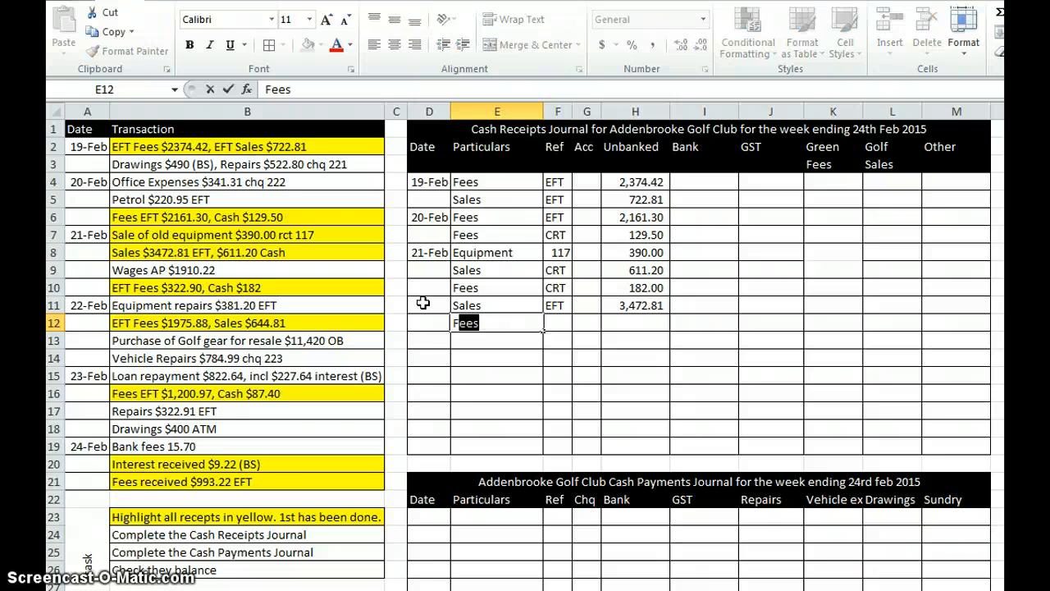
{"action": "key", "text": "Tab"}
{"action": "type", "text": "EFT"}
{"action": "key", "text": "Tab"}
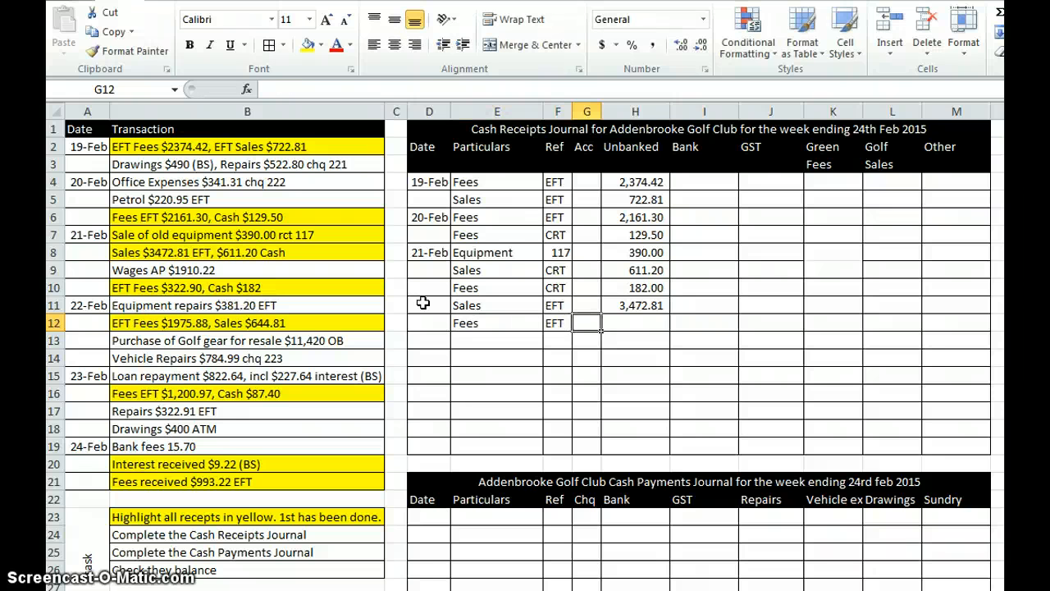
{"action": "key", "text": "Tab"}
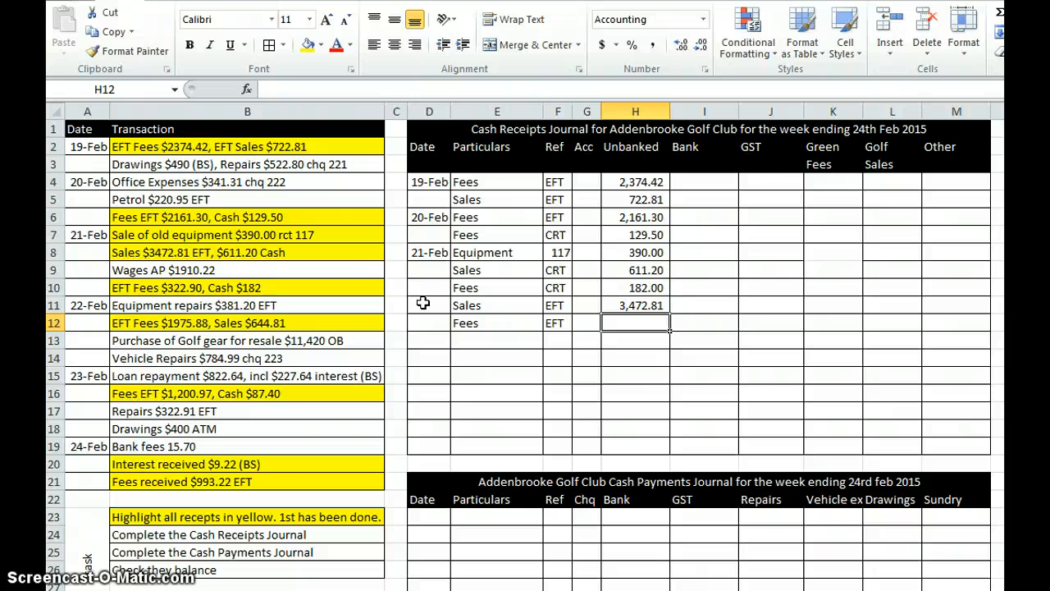
{"action": "type", "text": "322.9"}
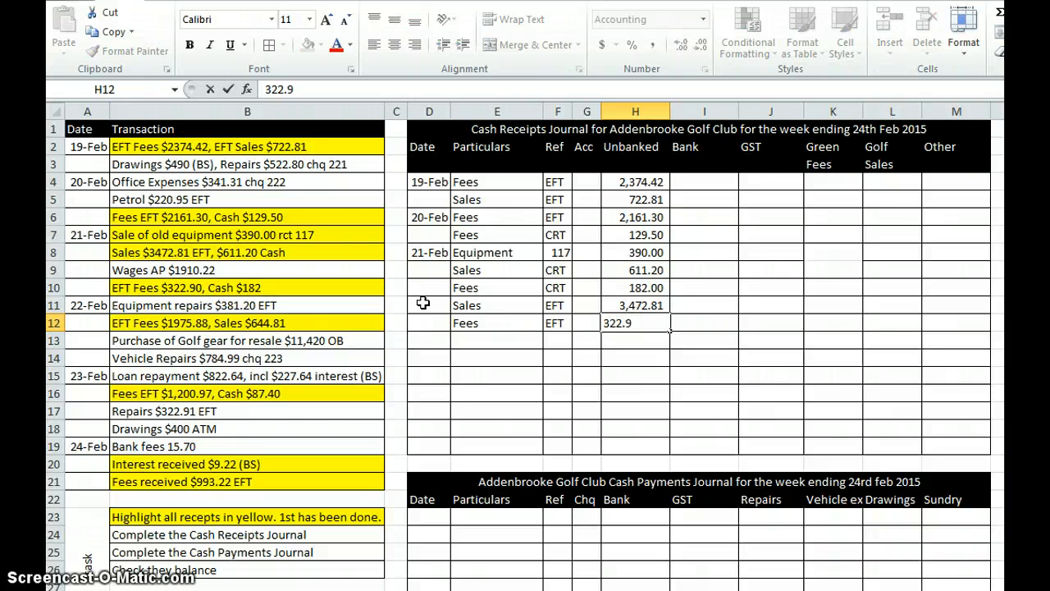
{"action": "key", "text": "Return"}
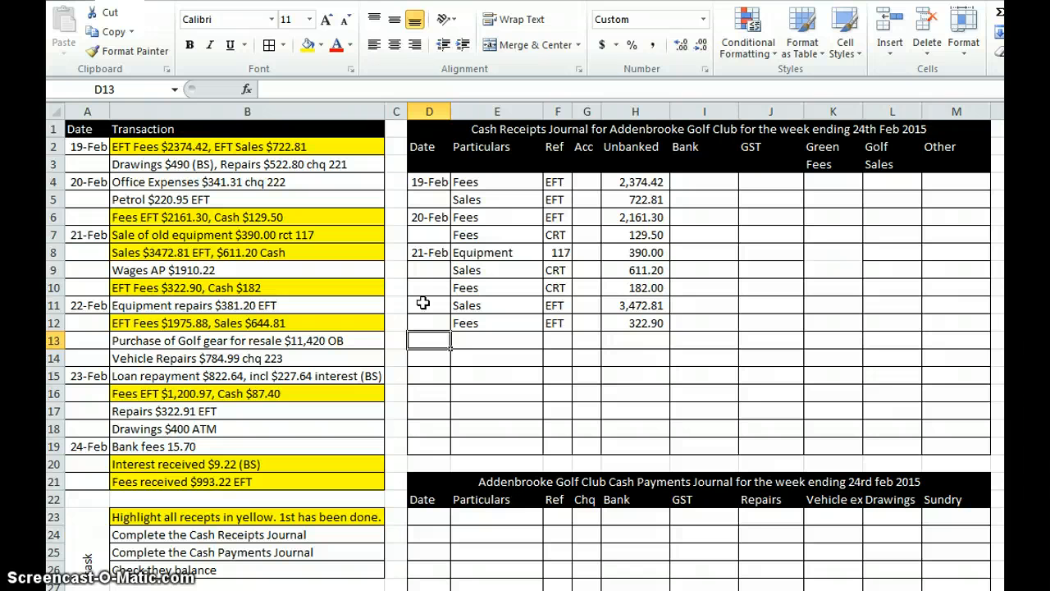
Step: Record the 22 Feb EFT fees in row 13 of the Cash Receipts Journal: date 22/2, particulars Fees, reference EFT, unbanked 1975.88
{"action": "type", "text": "22"}
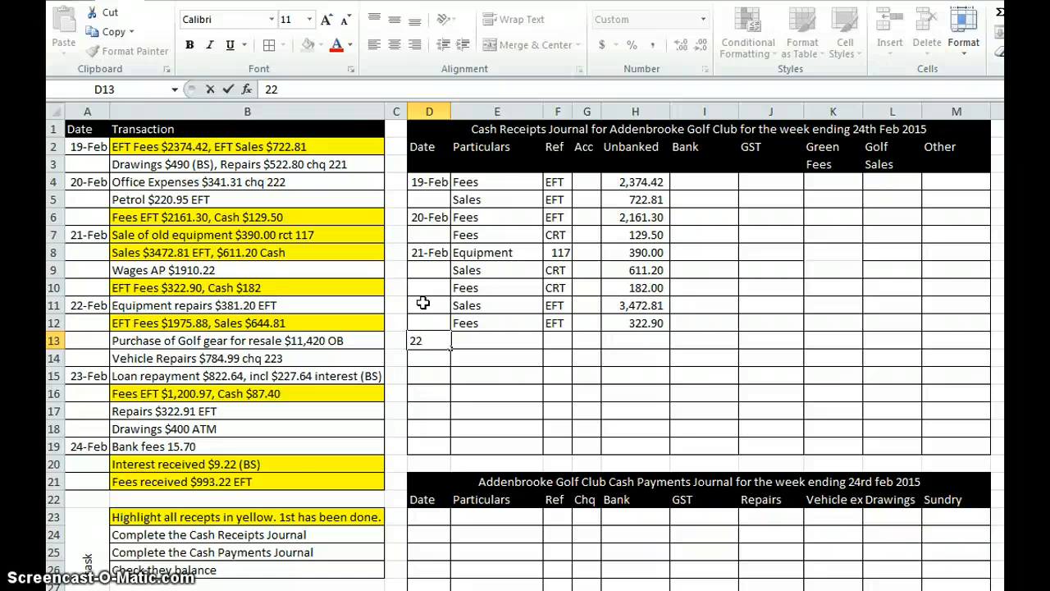
{"action": "type", "text": "/2"}
{"action": "key", "text": "Tab"}
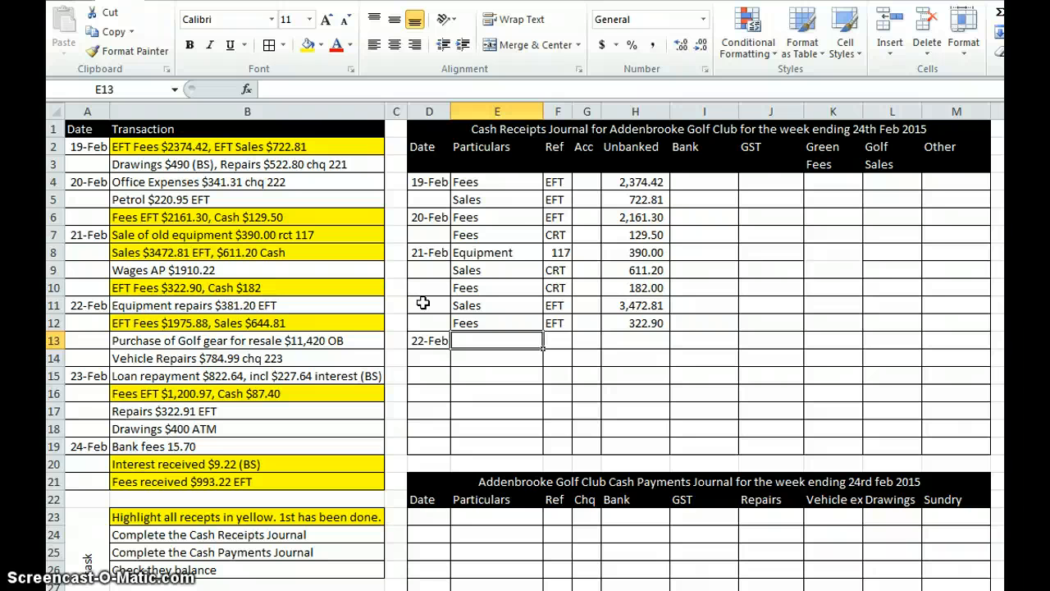
{"action": "type", "text": "Fees"}
{"action": "key", "text": "Tab"}
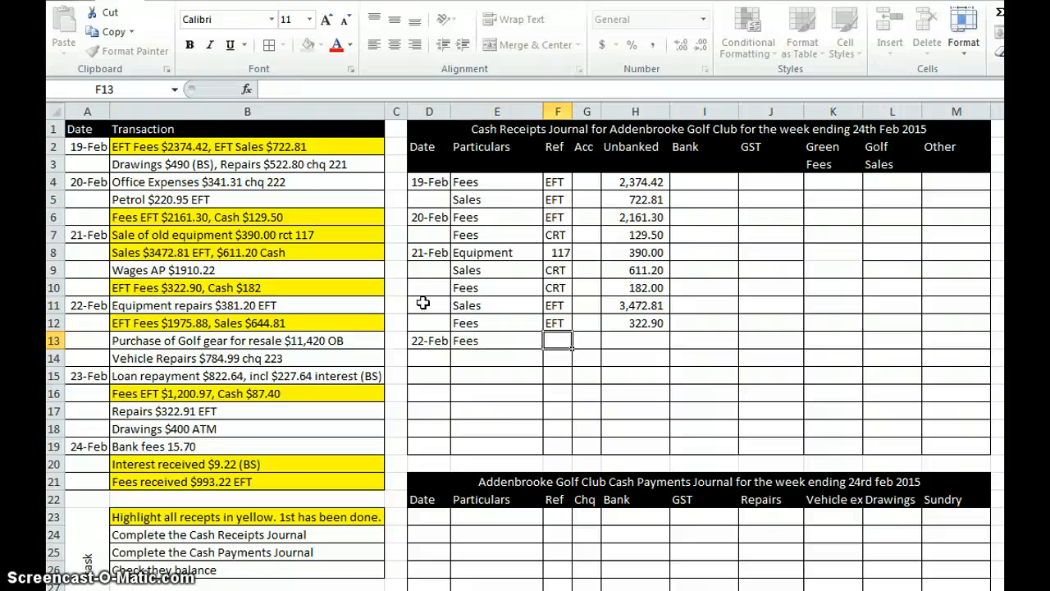
{"action": "type", "text": "EFT"}
{"action": "key", "text": "Tab"}
{"action": "key", "text": "Tab"}
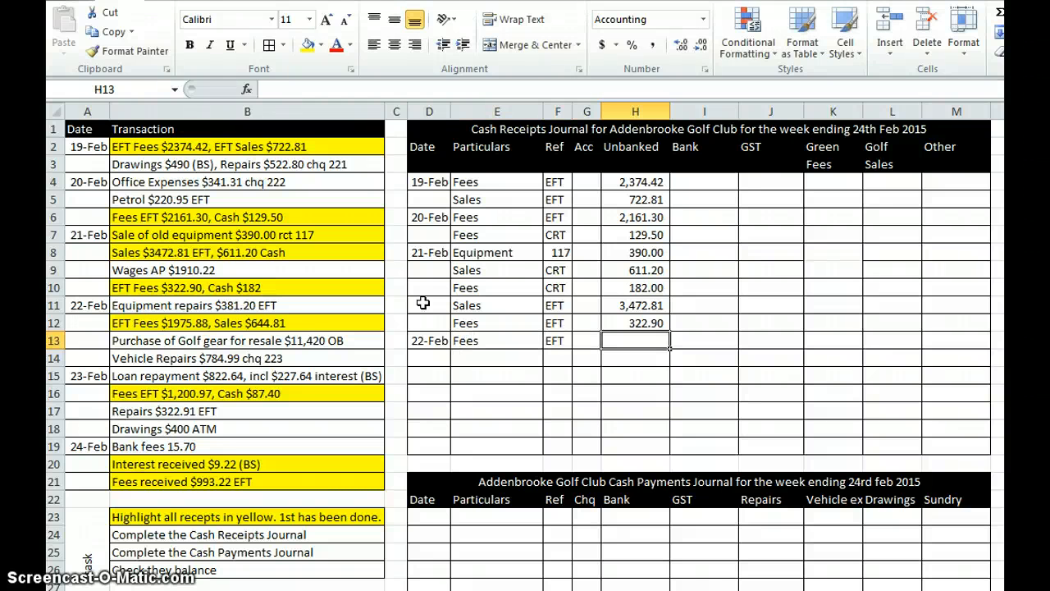
{"action": "type", "text": "1,975"}
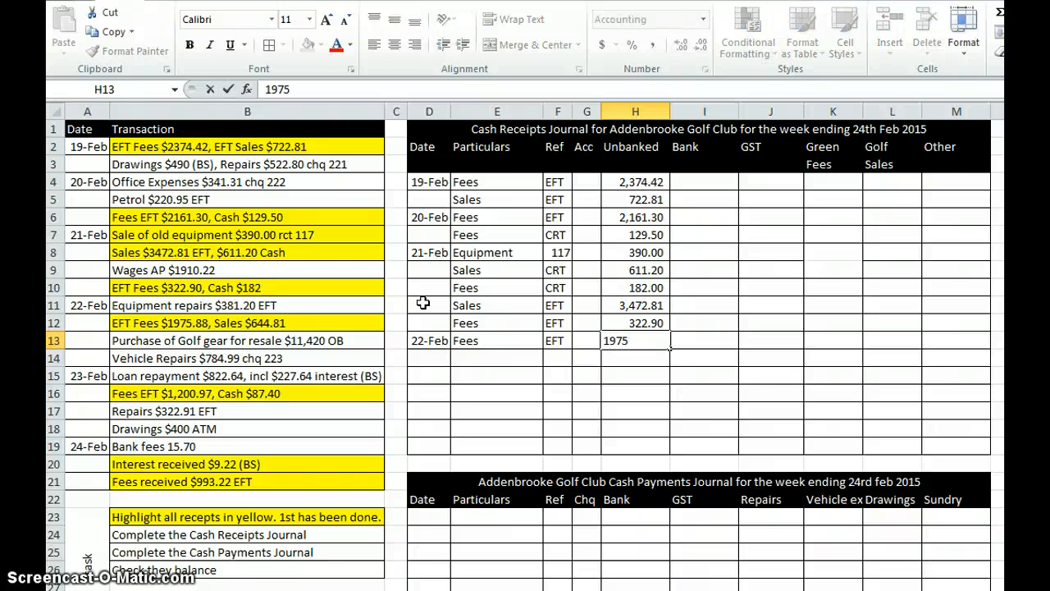
{"action": "type", "text": ".88"}
{"action": "key", "text": "Return"}
Step: Record the EFT sales in row 14 of the Cash Receipts Journal: particulars Sales, reference EFT, unbanked 644.81
{"action": "key", "text": "Tab"}
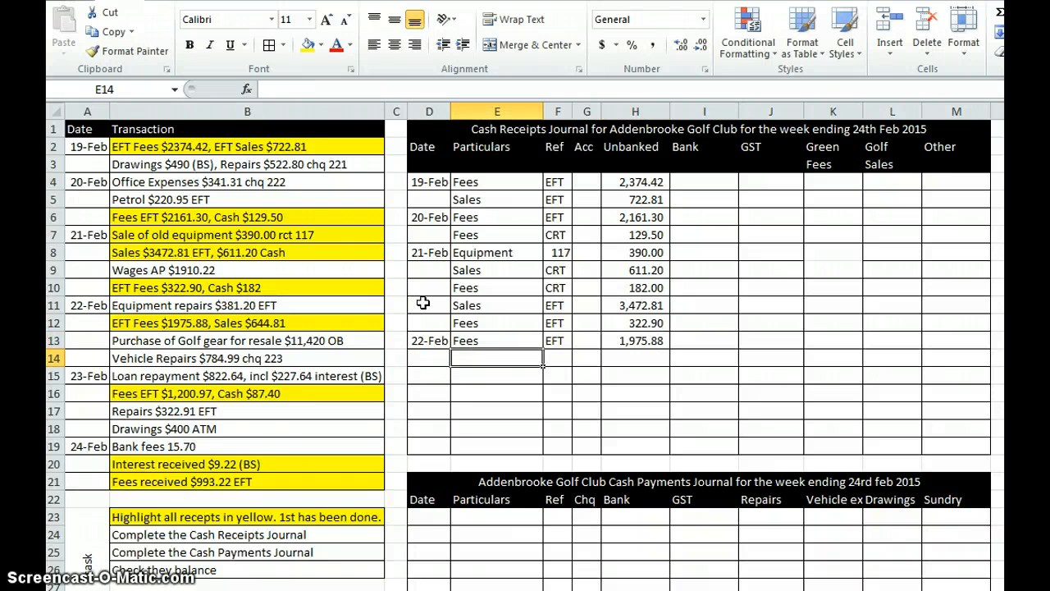
{"action": "type", "text": "Sales"}
{"action": "key", "text": "Tab"}
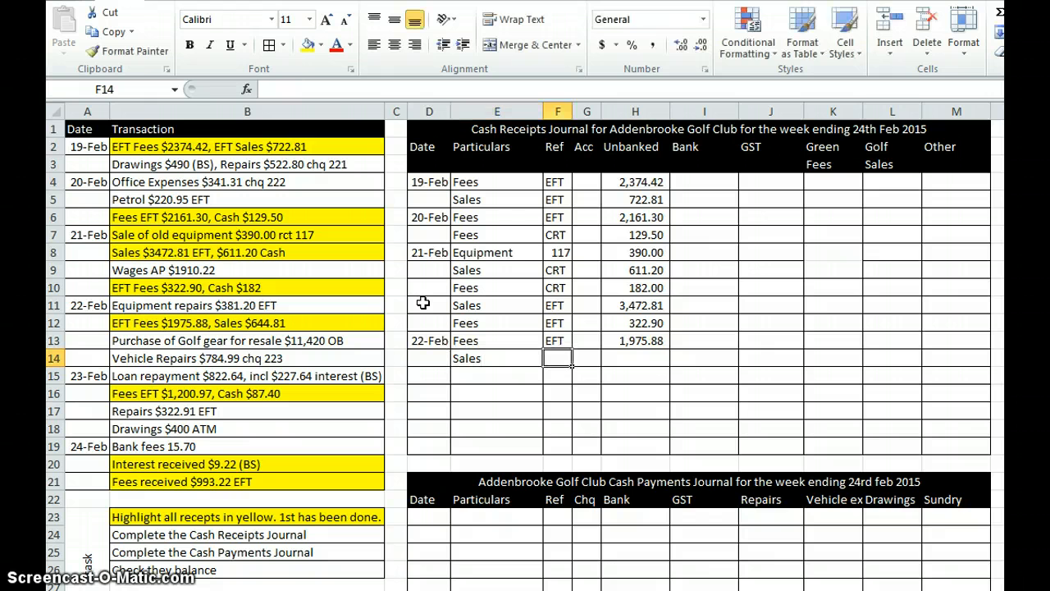
{"action": "type", "text": "EFT"}
{"action": "key", "text": "Tab"}
{"action": "key", "text": "Tab"}
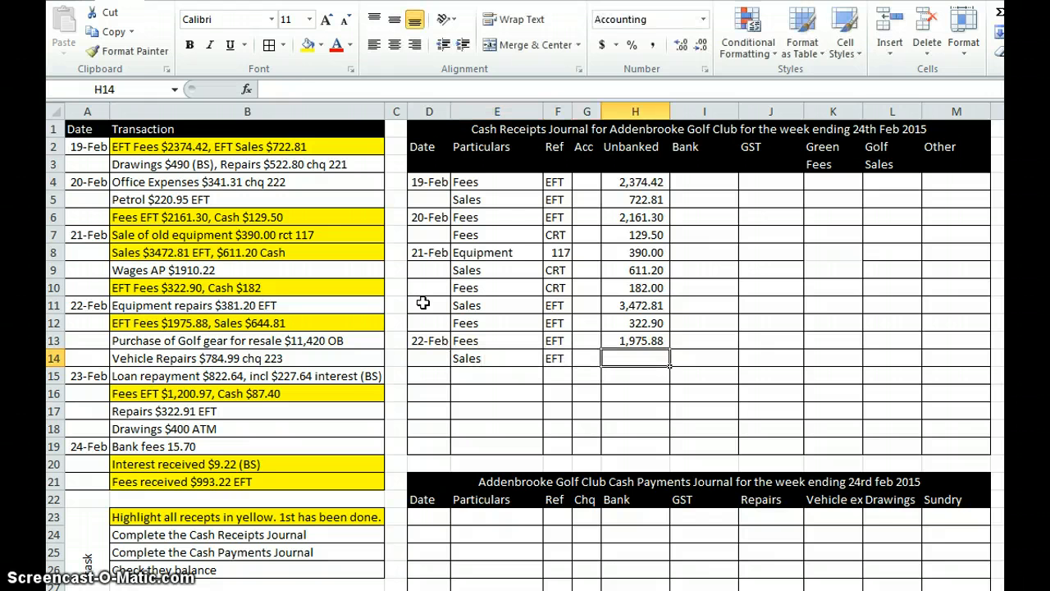
{"action": "type", "text": "644.81"}
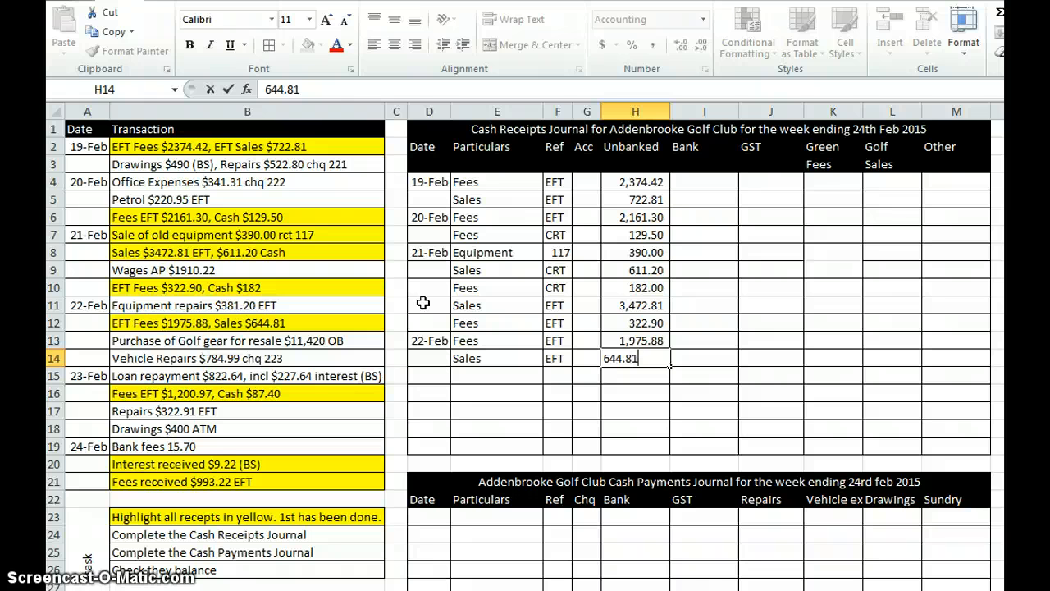
{"action": "key", "text": "Return"}
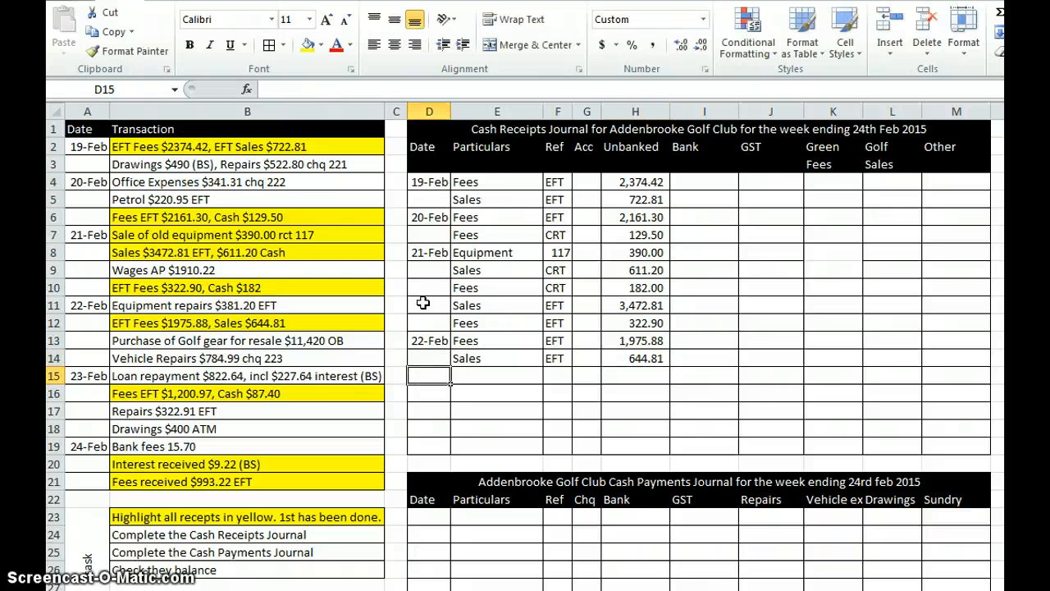
Step: Record the 23 Feb EFT fees in row 15 of the Cash Receipts Journal: date 23/2, particulars Fees, reference EFT, unbanked 1200.97
{"action": "type", "text": "23/2"}
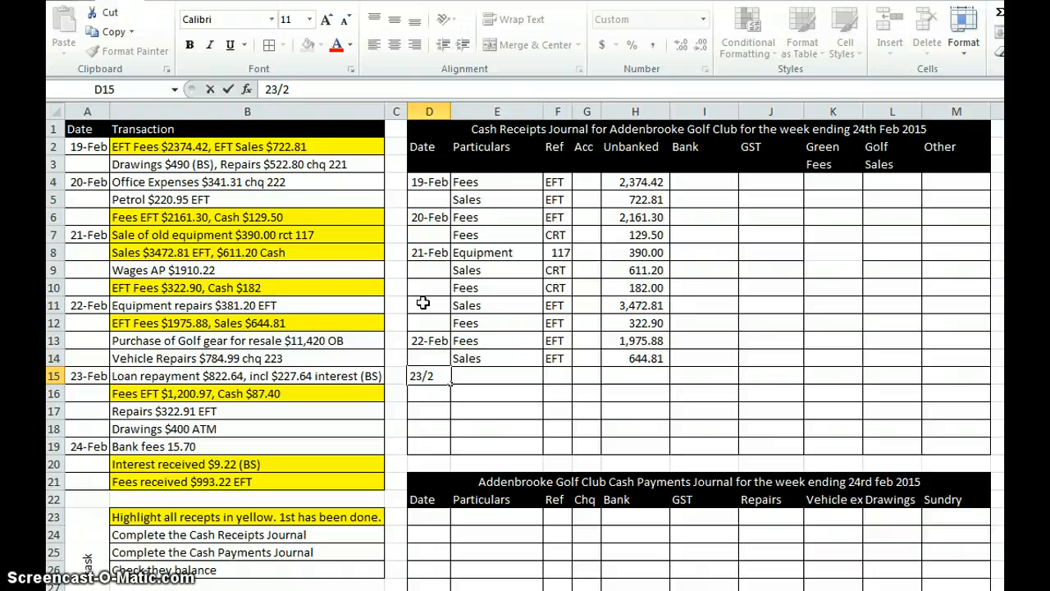
{"action": "key", "text": "Tab"}
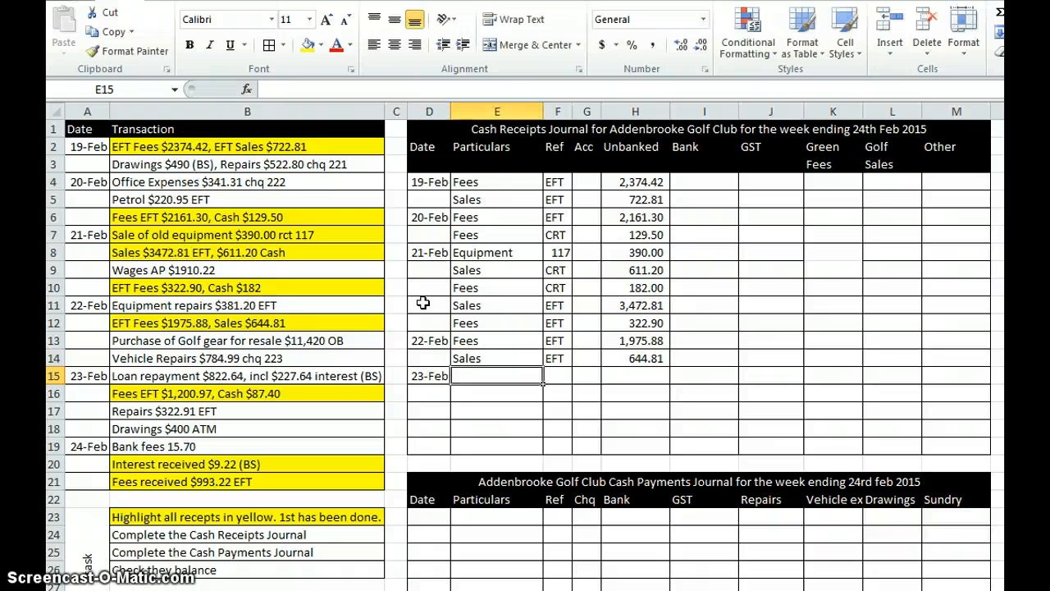
{"action": "type", "text": "Fees"}
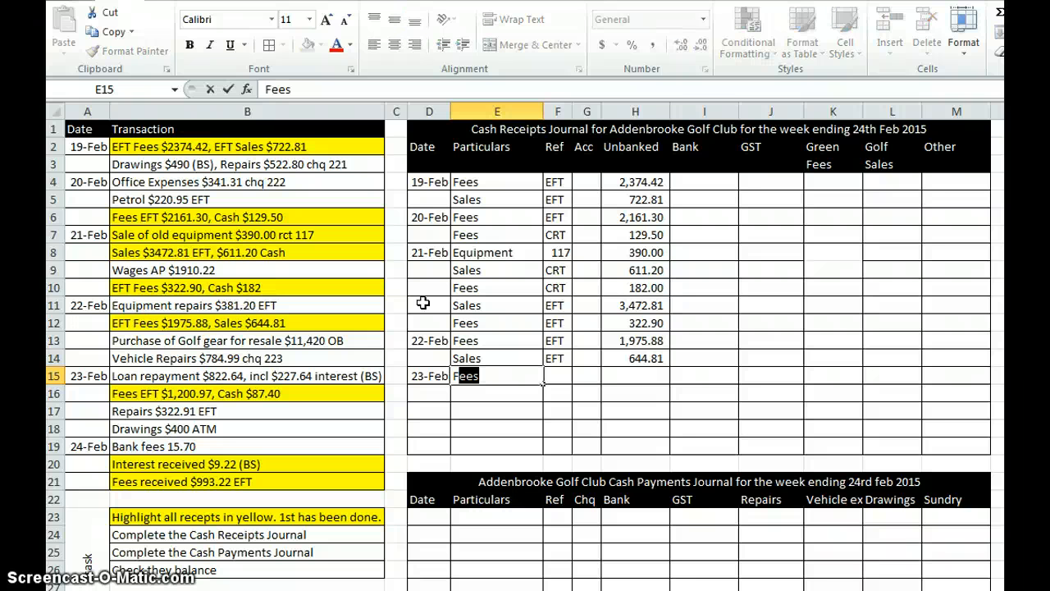
{"action": "key", "text": "Tab"}
{"action": "type", "text": "EFT"}
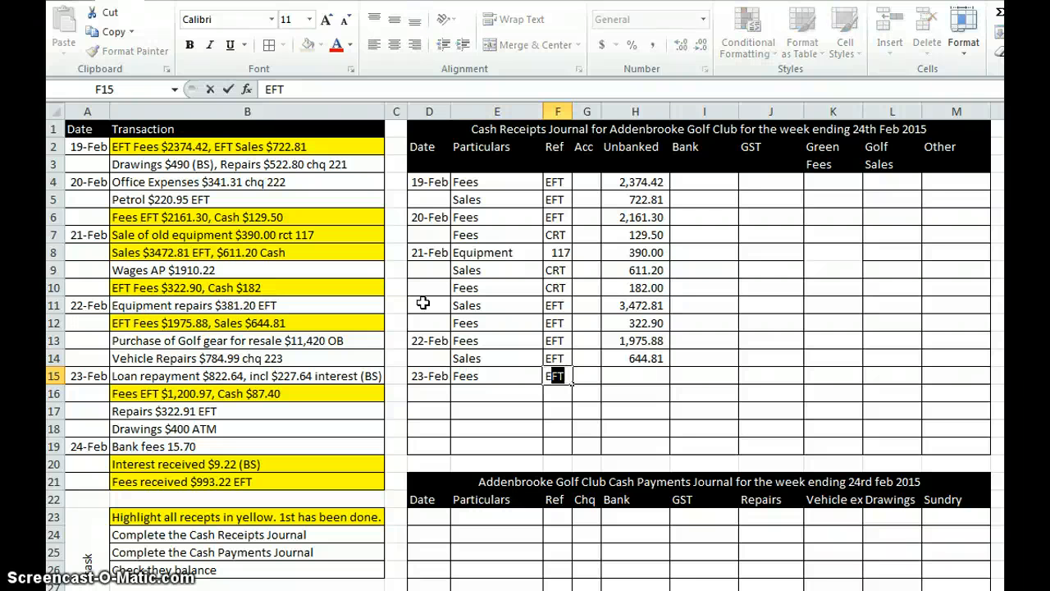
{"action": "key", "text": "Tab"}
{"action": "key", "text": "Tab"}
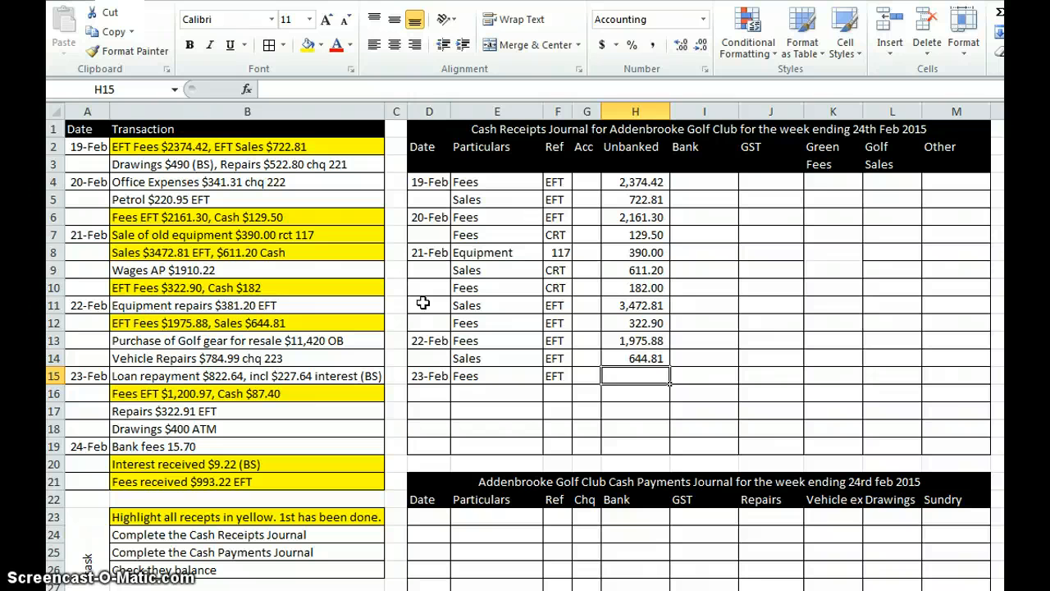
{"action": "type", "text": "1200.97"}
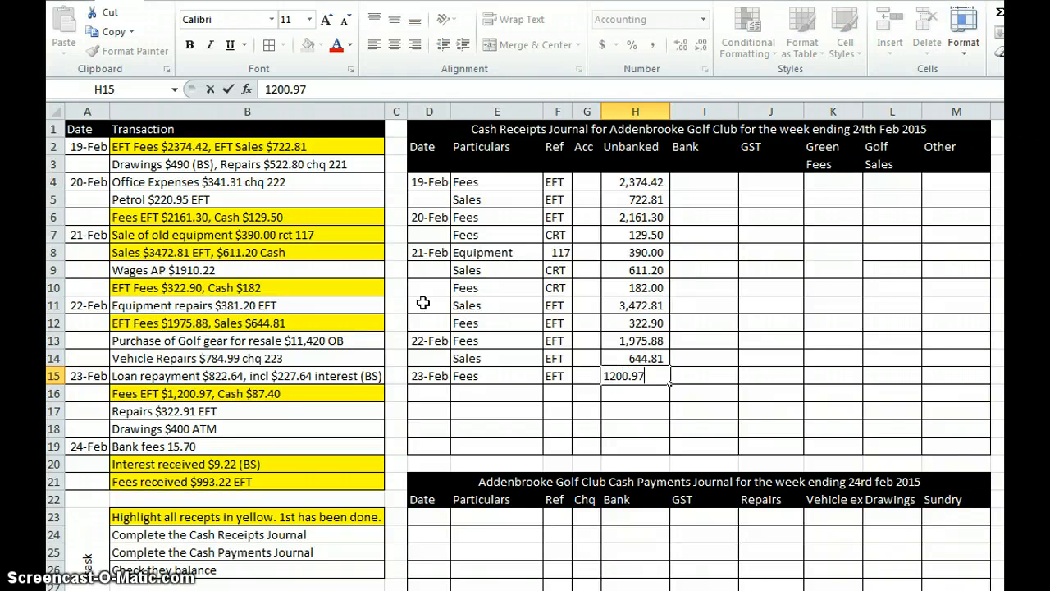
{"action": "key", "text": "Return"}
Step: Record the cash fees in row 16 of the Cash Receipts Journal: particulars Fees, reference CRT, unbanked 87.4
{"action": "key", "text": "Tab"}
{"action": "type", "text": "C"}
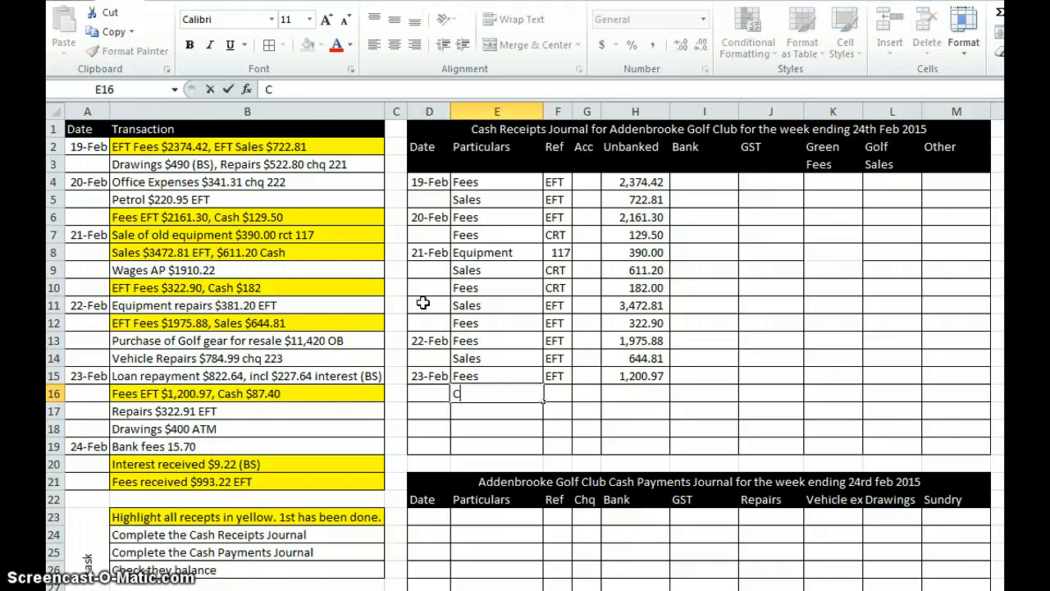
{"action": "key", "text": "BackSpace"}
{"action": "type", "text": "Fees"}
{"action": "key", "text": "Tab"}
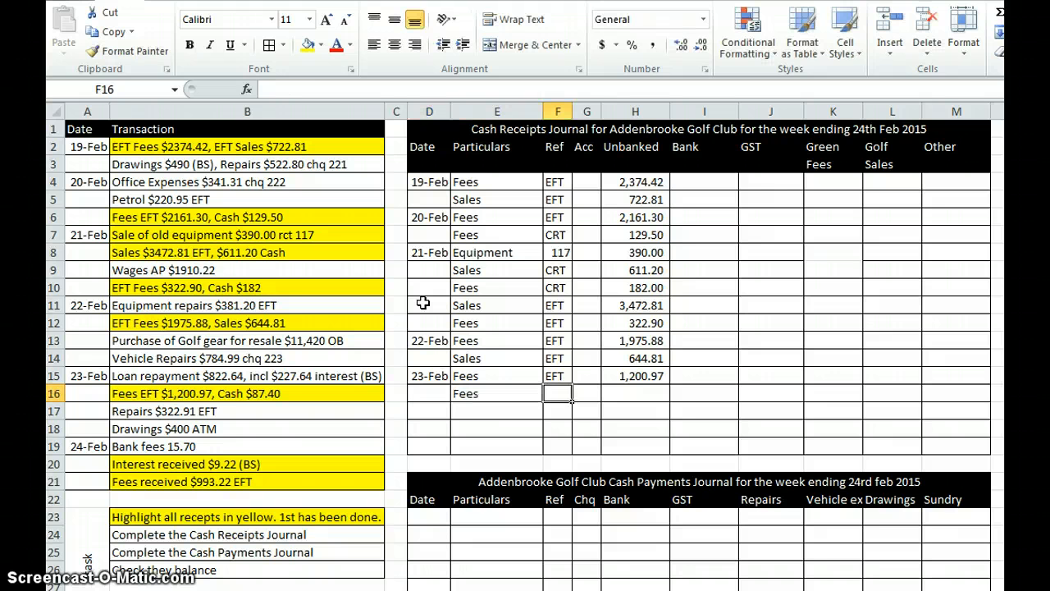
{"action": "type", "text": "CRT"}
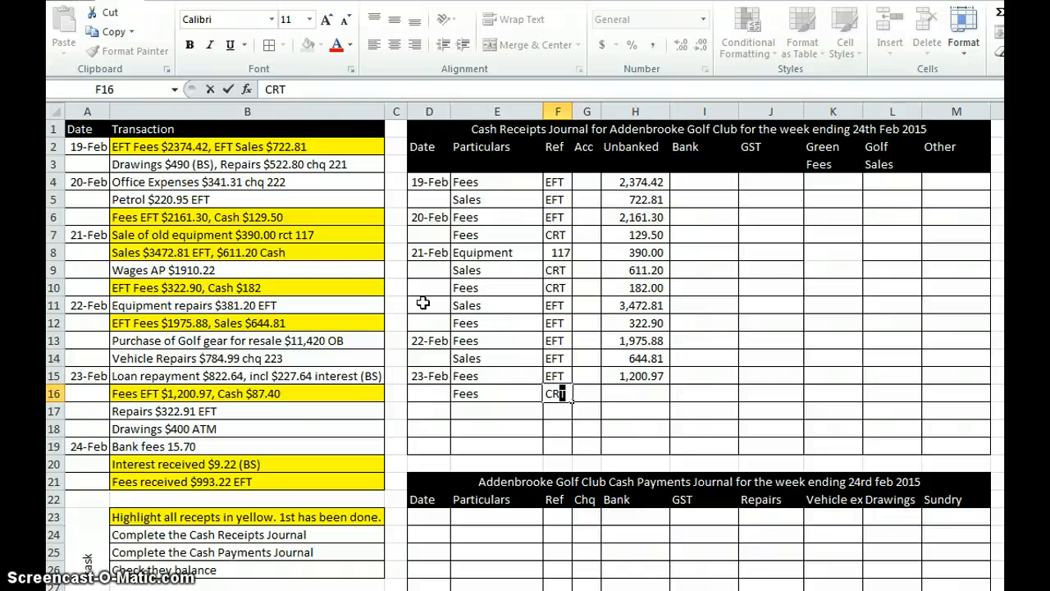
{"action": "key", "text": "Tab"}
{"action": "key", "text": "Tab"}
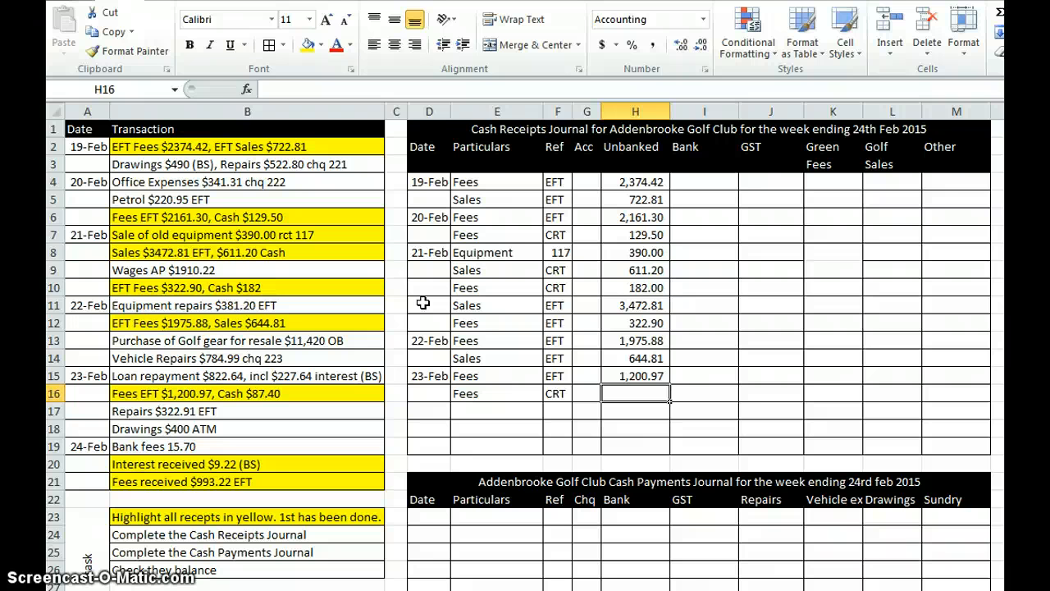
{"action": "type", "text": "87.4"}
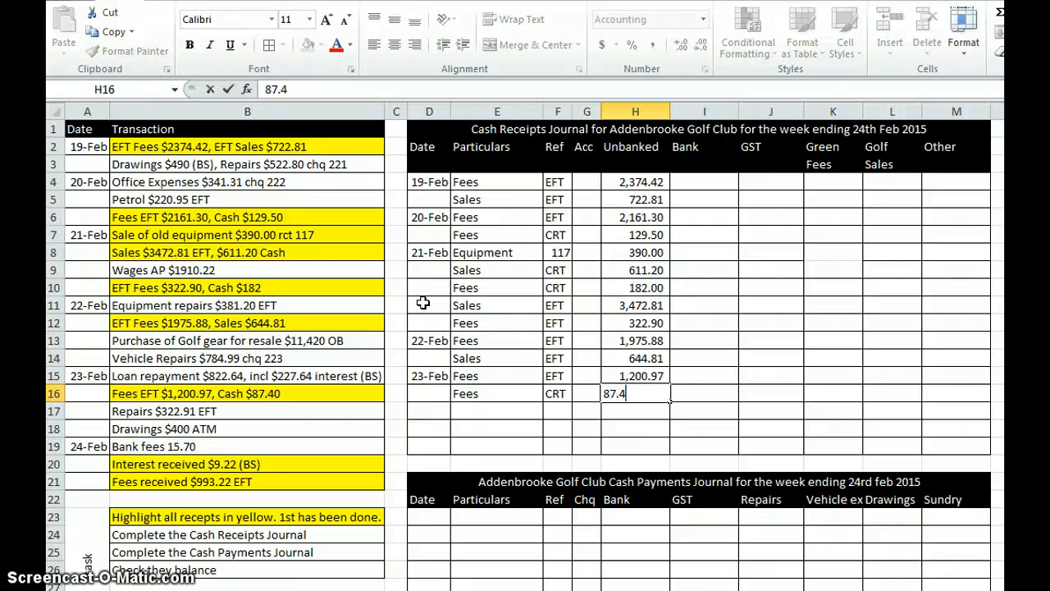
{"action": "key", "text": "Return"}
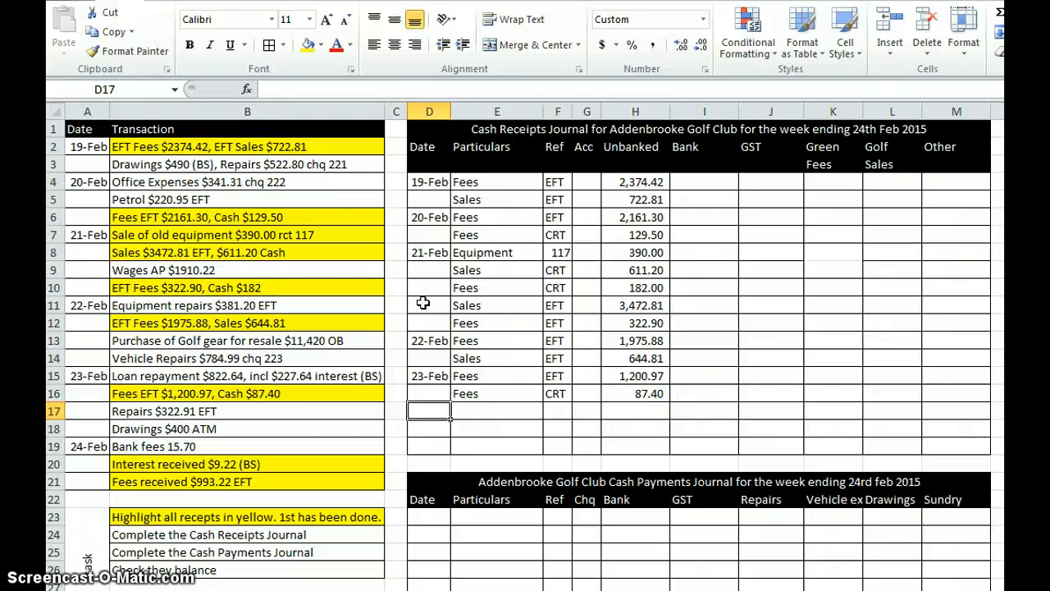
Step: Enter 24/2 as the date in row 17 of the Cash Receipts Journal
{"action": "type", "text": "24"}
{"action": "key", "text": "Tab"}
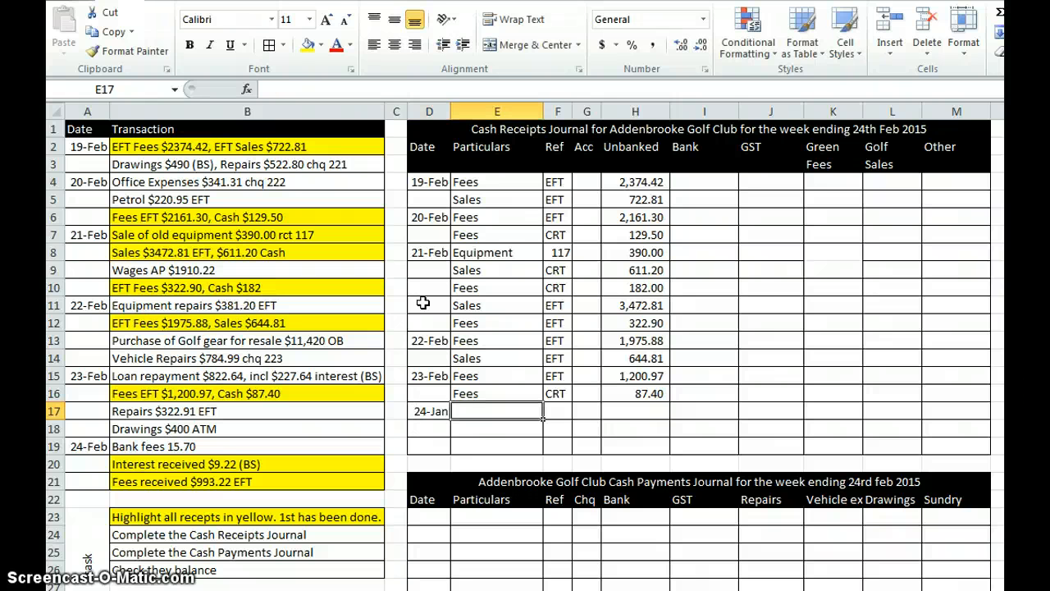
{"action": "key", "text": "Left"}
{"action": "type", "text": "24"}
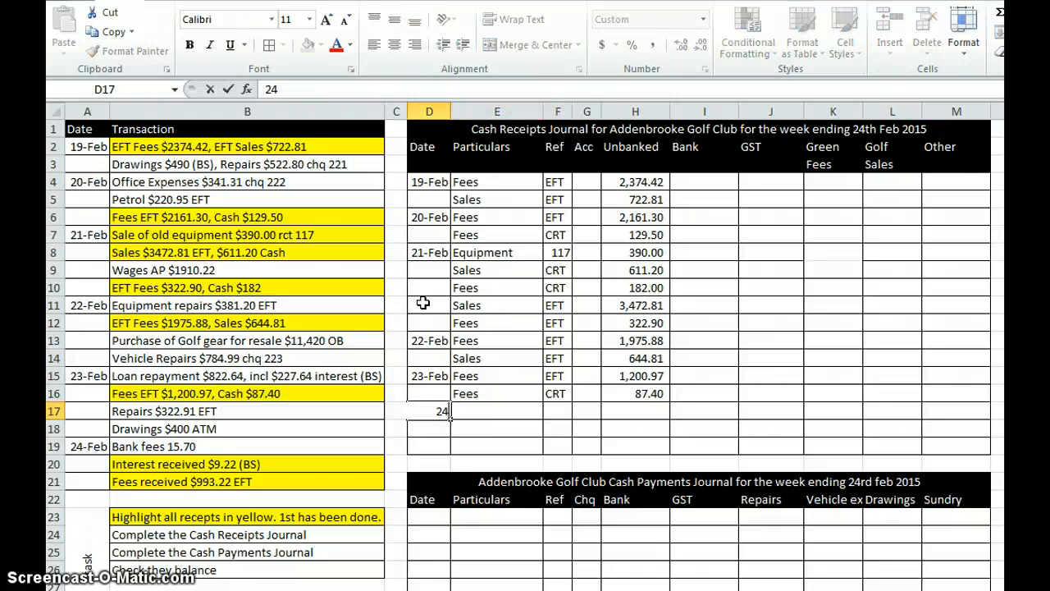
{"action": "type", "text": "/2"}
{"action": "key", "text": "Tab"}
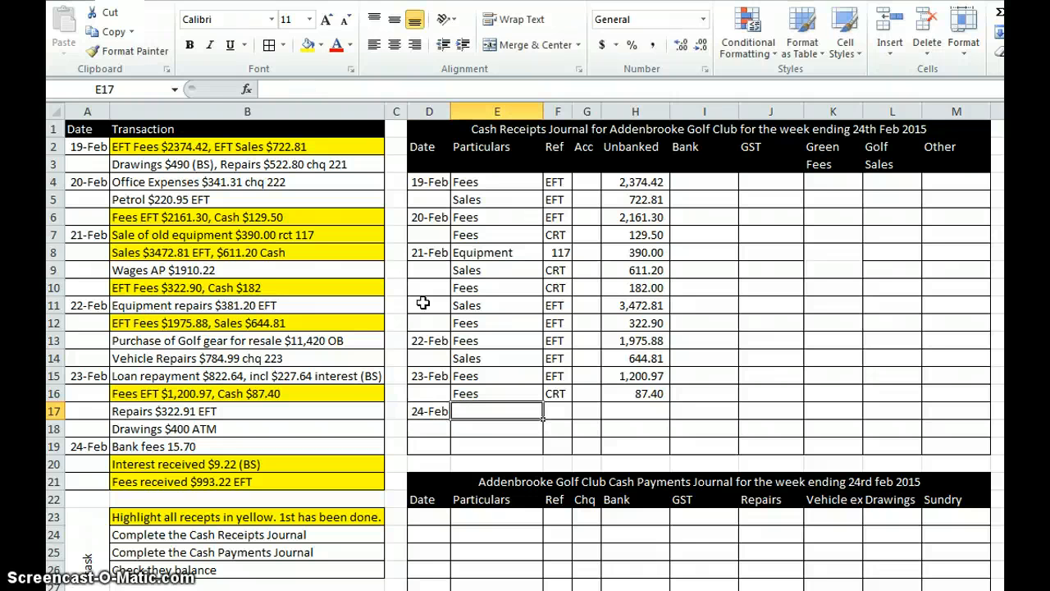
Step: Record the interest received in row 17 of the Cash Receipts Journal: particulars Interest, reference BS, bank 9.22
{"action": "type", "text": "Interest"}
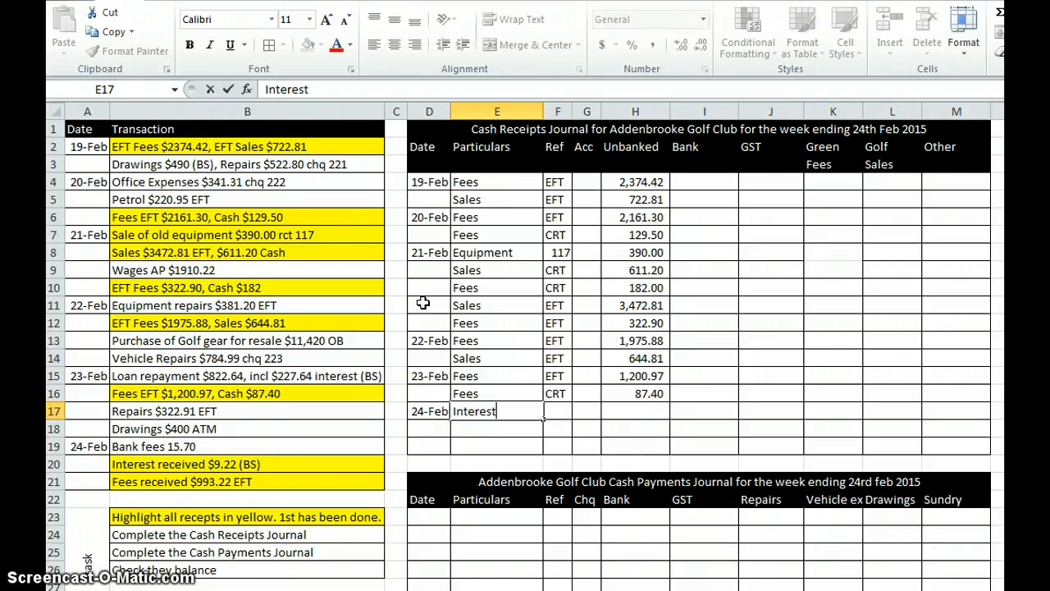
{"action": "key", "text": "Tab"}
{"action": "type", "text": "BS"}
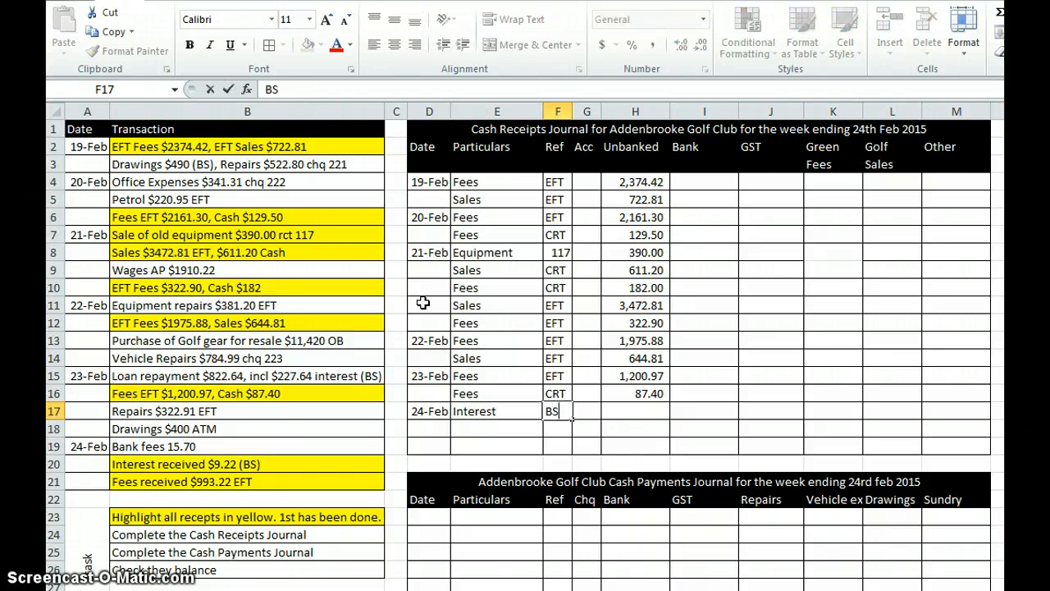
{"action": "key", "text": "Tab"}
{"action": "key", "text": "Tab"}
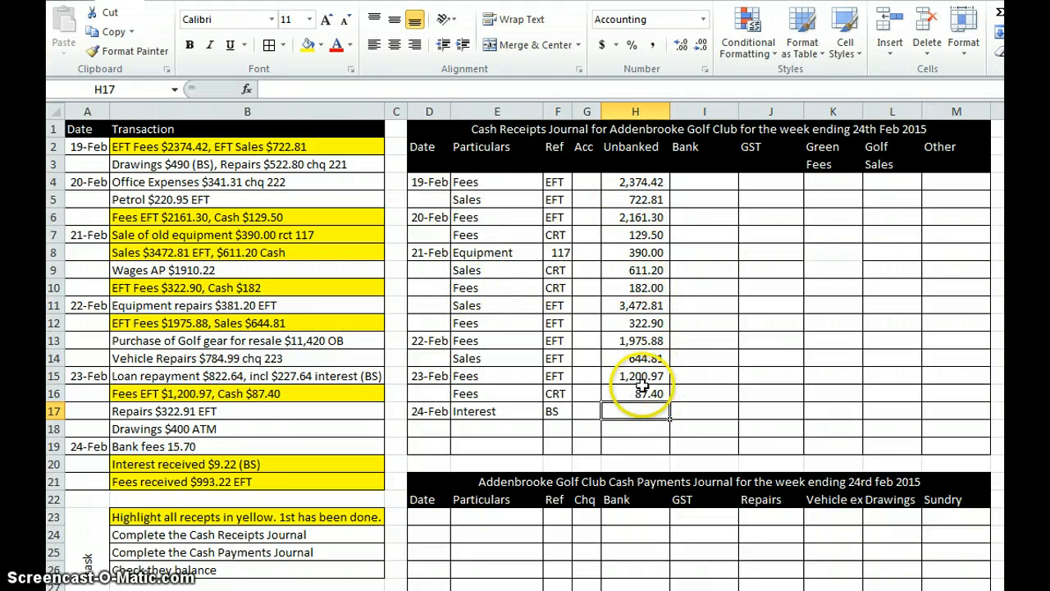
{"action": "key", "text": "Tab"}
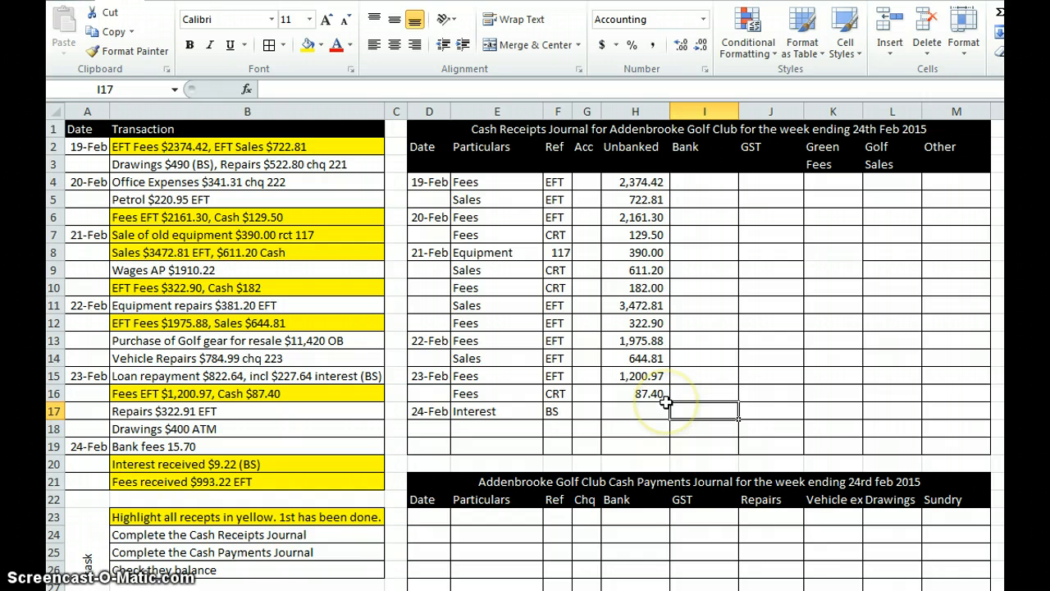
{"action": "type", "text": "9.22"}
{"action": "key", "text": "Return"}
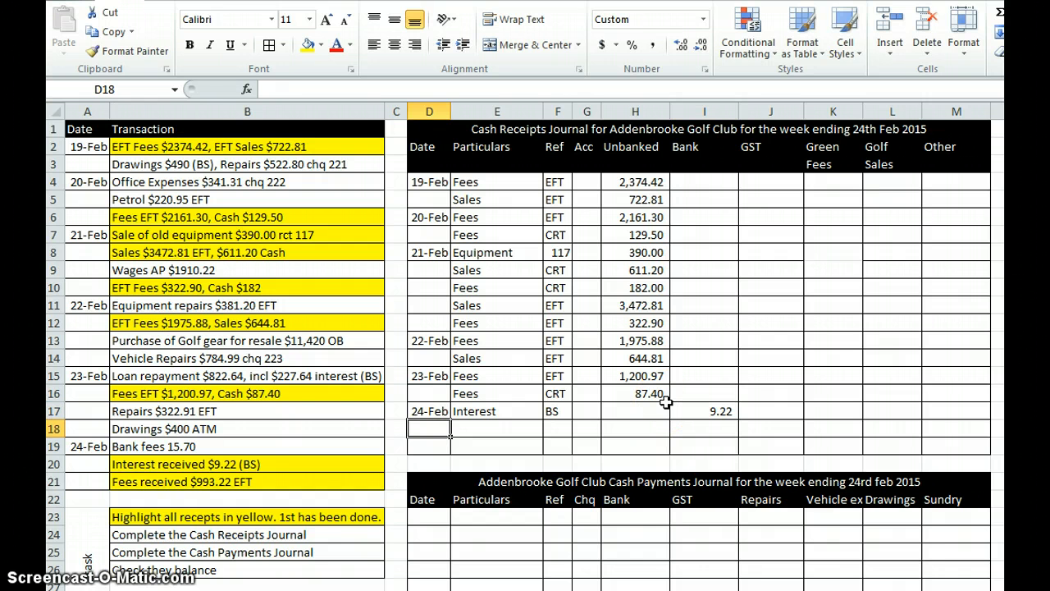
Step: Record the EFT fees in row 18 of the Cash Receipts Journal: particulars Fees, reference EFT, unbanked 993.22
{"action": "type", "text": "F"}
{"action": "key", "text": "BackSpace"}
{"action": "key", "text": "Tab"}
{"action": "type", "text": "Fees"}
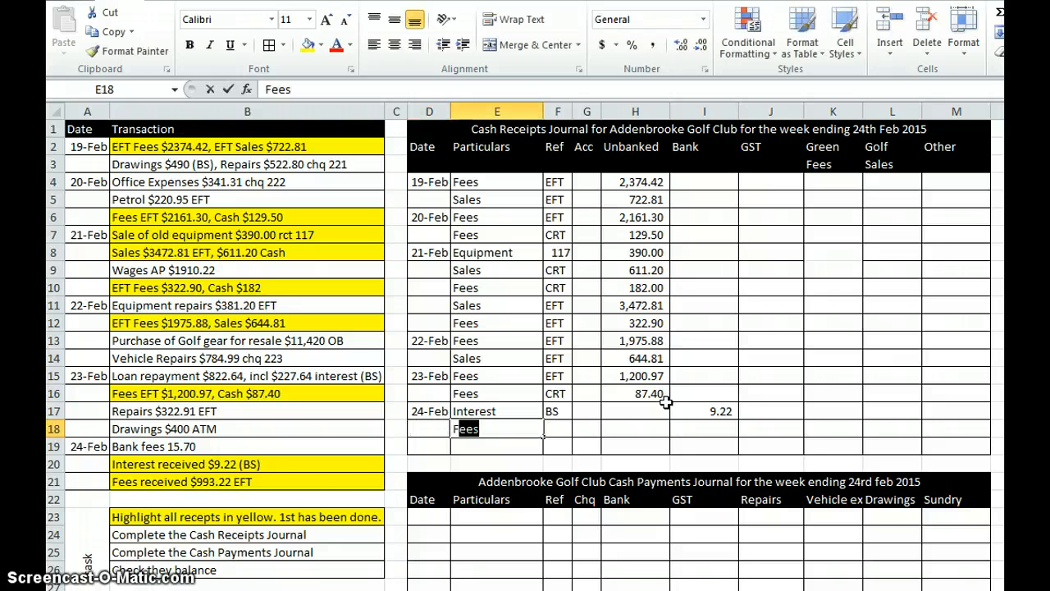
{"action": "key", "text": "Tab"}
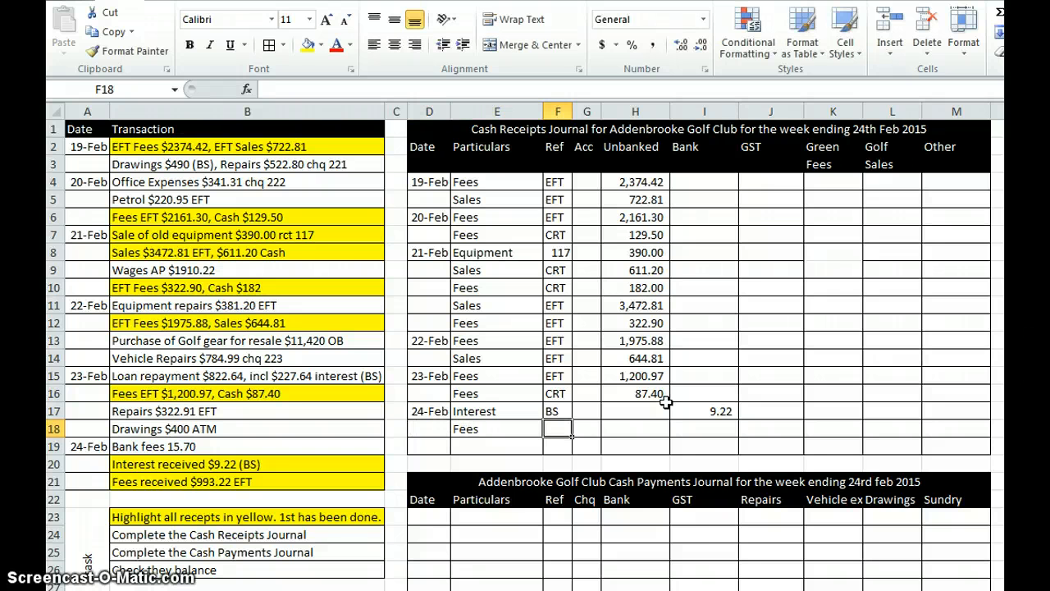
{"action": "type", "text": "EFT"}
{"action": "key", "text": "Tab"}
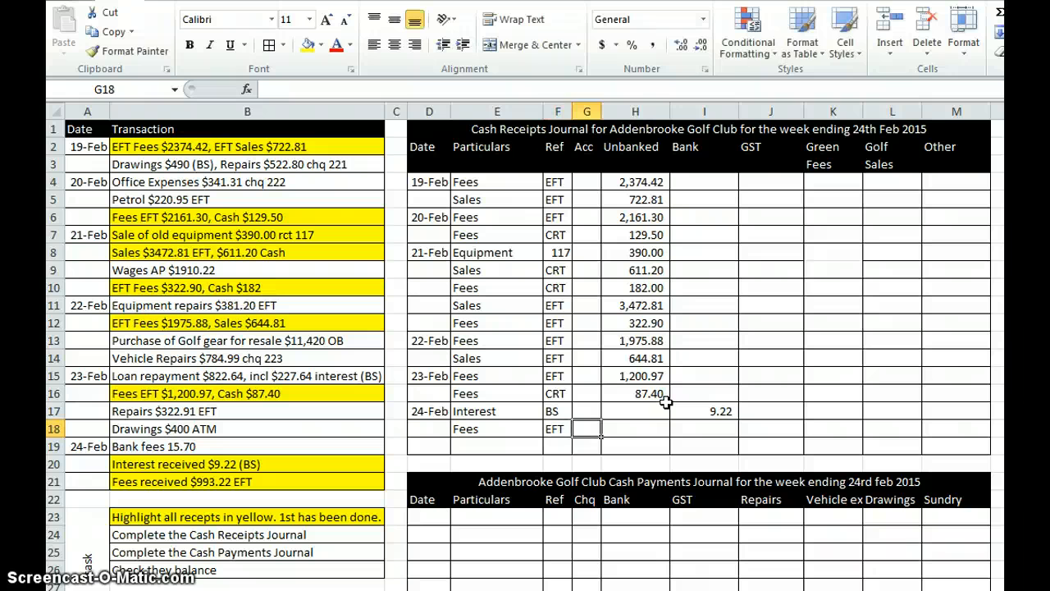
{"action": "key", "text": "Tab"}
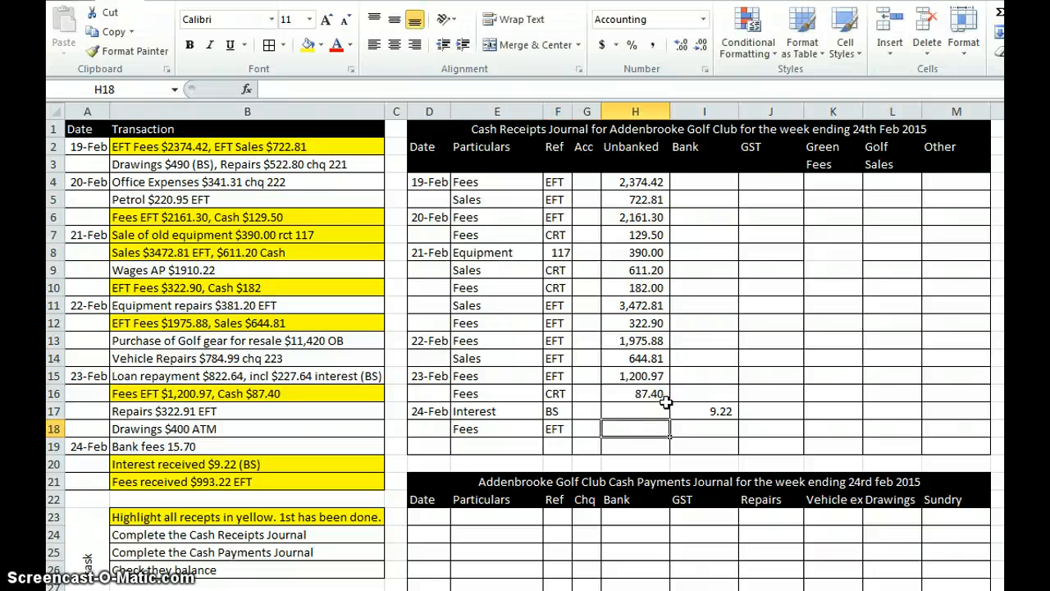
{"action": "type", "text": "993.22"}
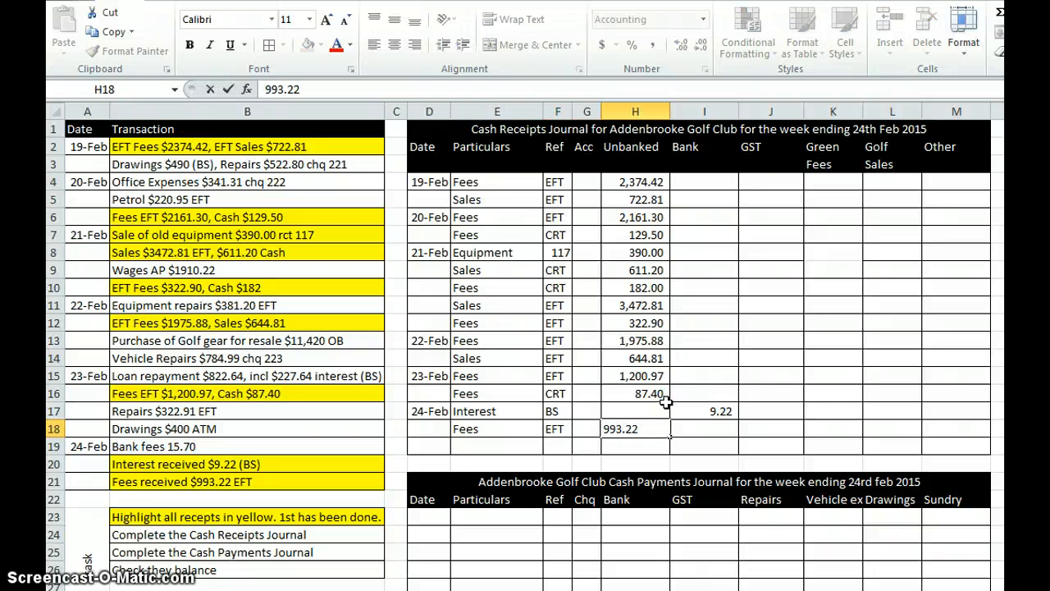
{"action": "key", "text": "Return"}
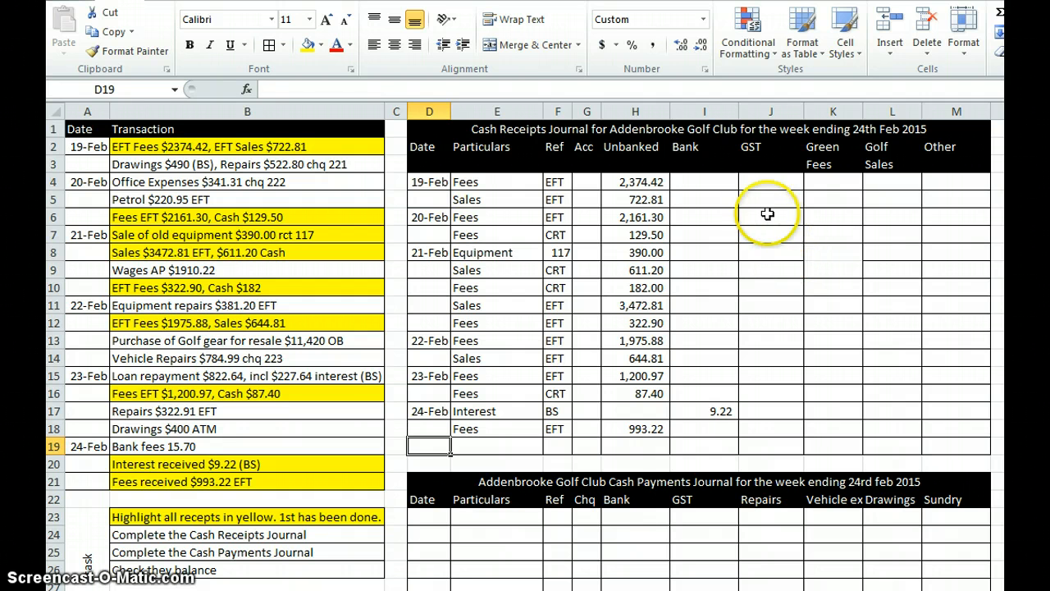
Step: Enter the 19 Feb banking in Bank cell I5 as the sum of both unbanked receipts, =H4+H5
{"action": "left_click", "coordinate": [716, 201]}
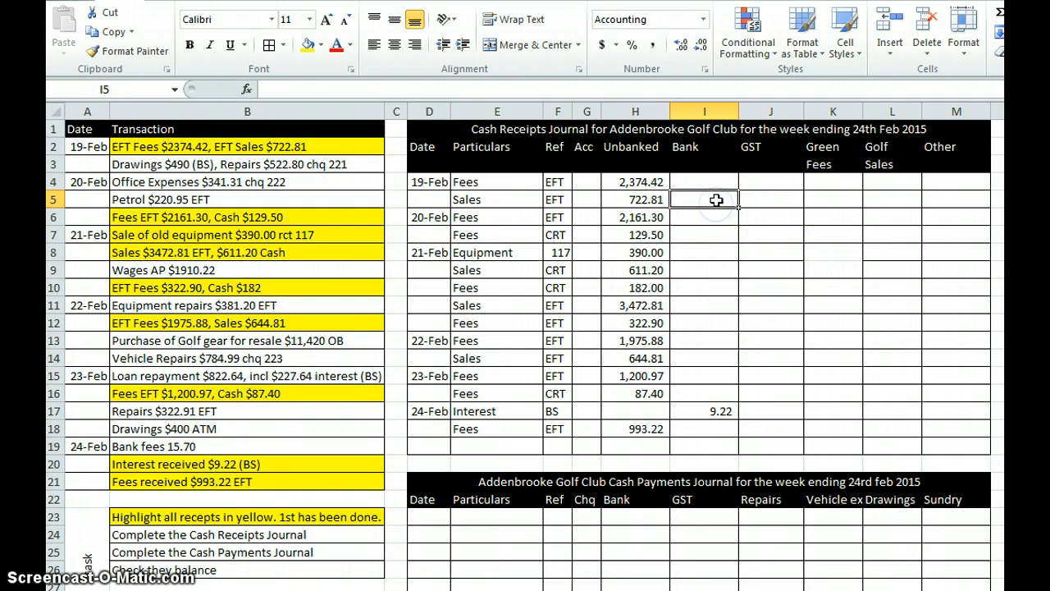
{"action": "type", "text": "="}
{"action": "left_click", "coordinate": [648, 180]}
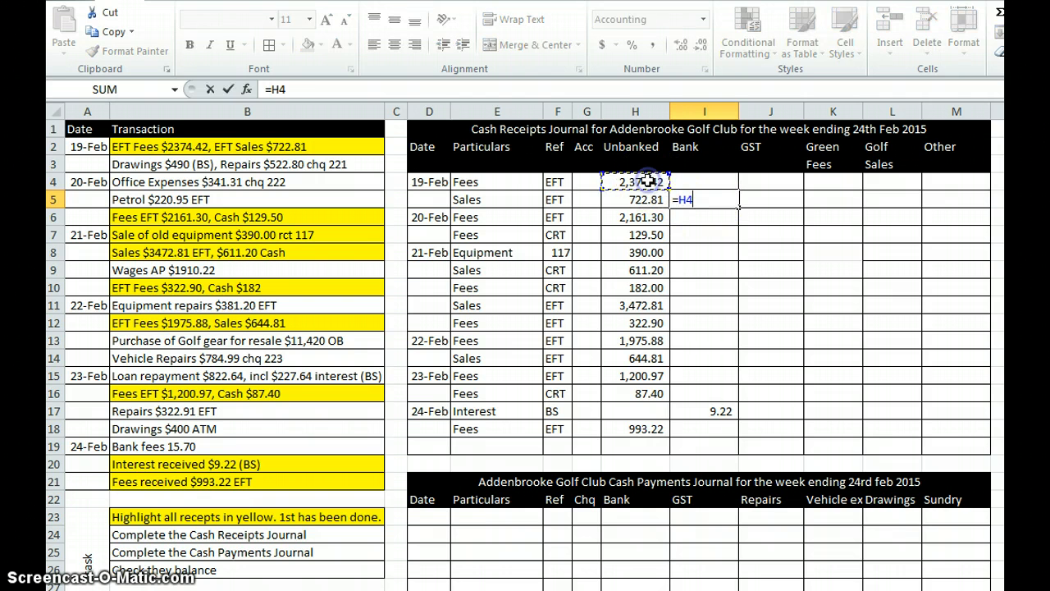
{"action": "type", "text": "+"}
{"action": "left_click", "coordinate": [648, 200]}
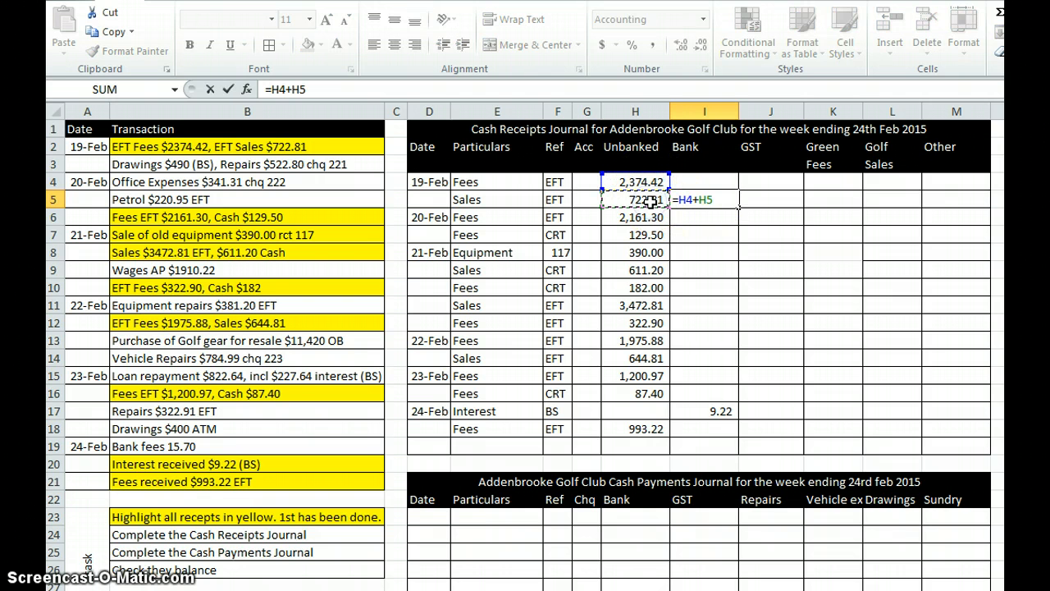
{"action": "key", "text": "Return"}
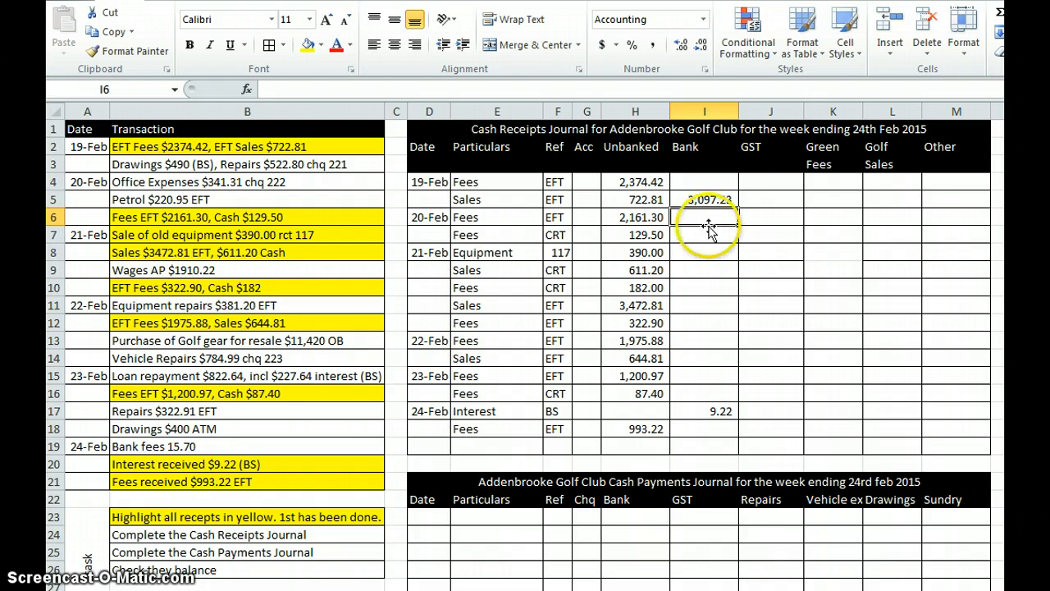
Step: Enter the 20 Feb bankings separately in the Bank column: =H6 in I6 for EFT fees and =H7 in I7 for cash fees
{"action": "type", "text": "="}
{"action": "left_click", "coordinate": [652, 217]}
{"action": "key", "text": "Return"}
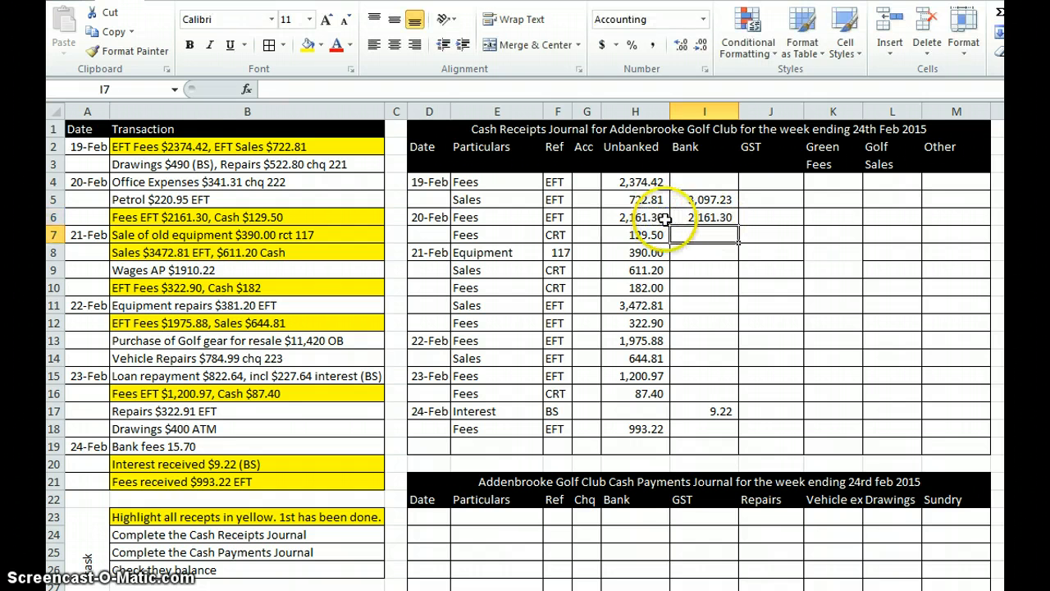
{"action": "type", "text": "="}
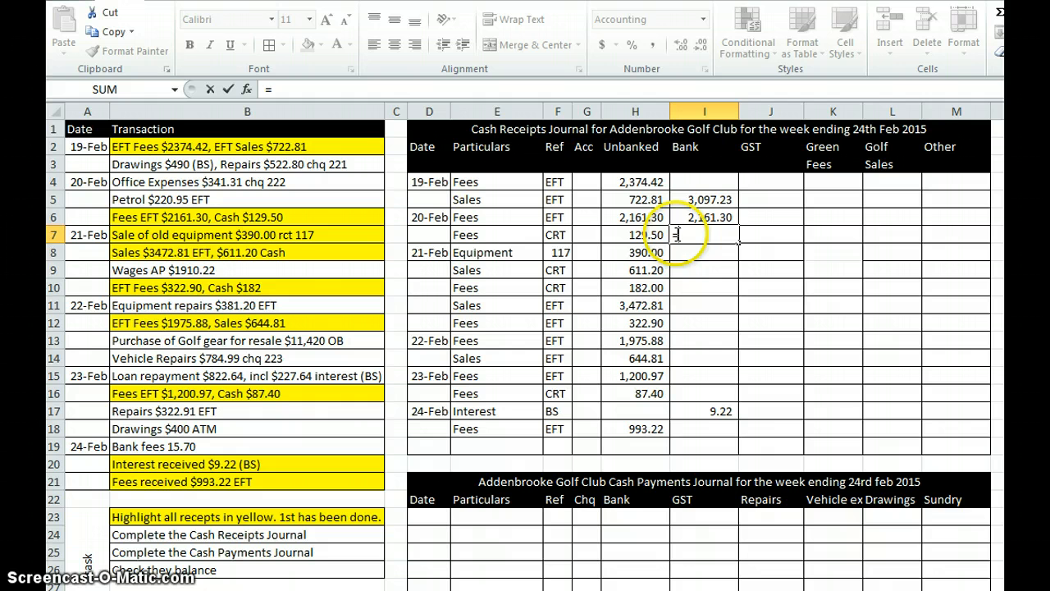
{"action": "left_click", "coordinate": [646, 234]}
{"action": "key", "text": "Return"}
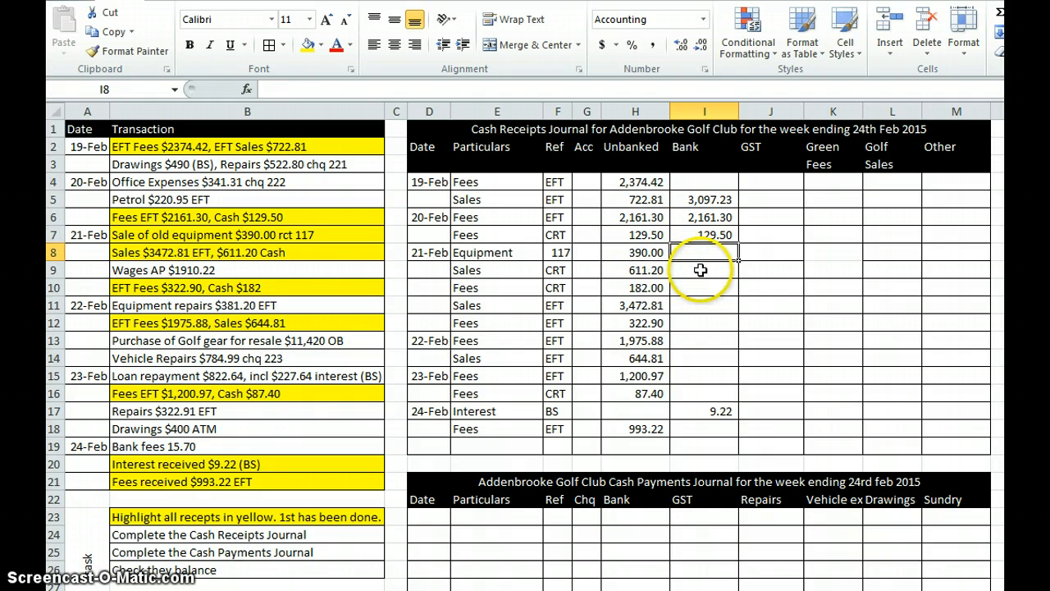
Step: Total the 21 Feb equipment receipt and cash takings in Bank cell I10 with =H8+H9+H10
{"action": "left_click", "coordinate": [676, 287]}
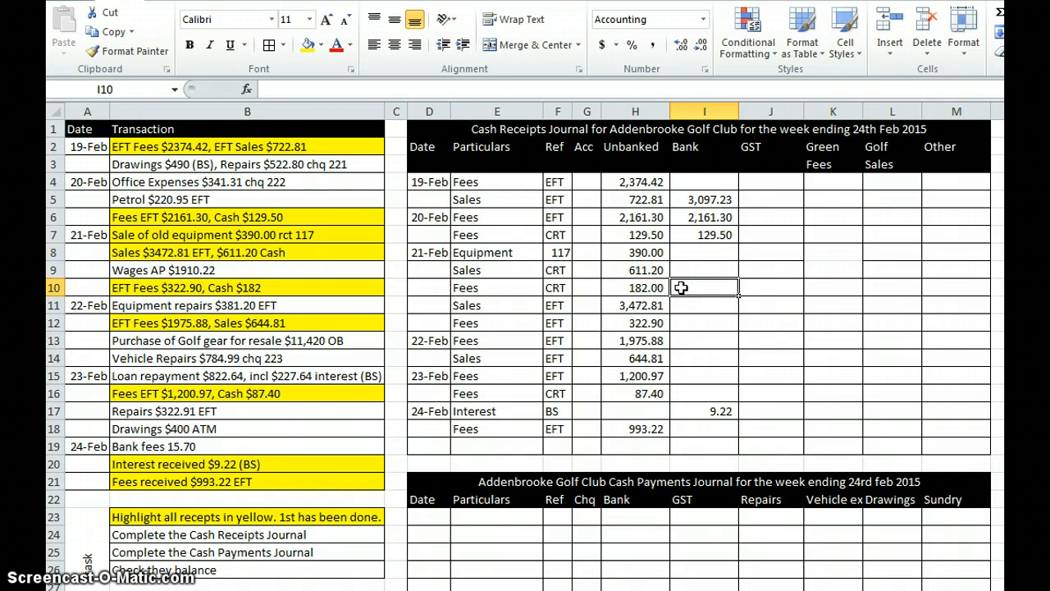
{"action": "type", "text": "="}
{"action": "left_click", "coordinate": [648, 253]}
{"action": "type", "text": "+"}
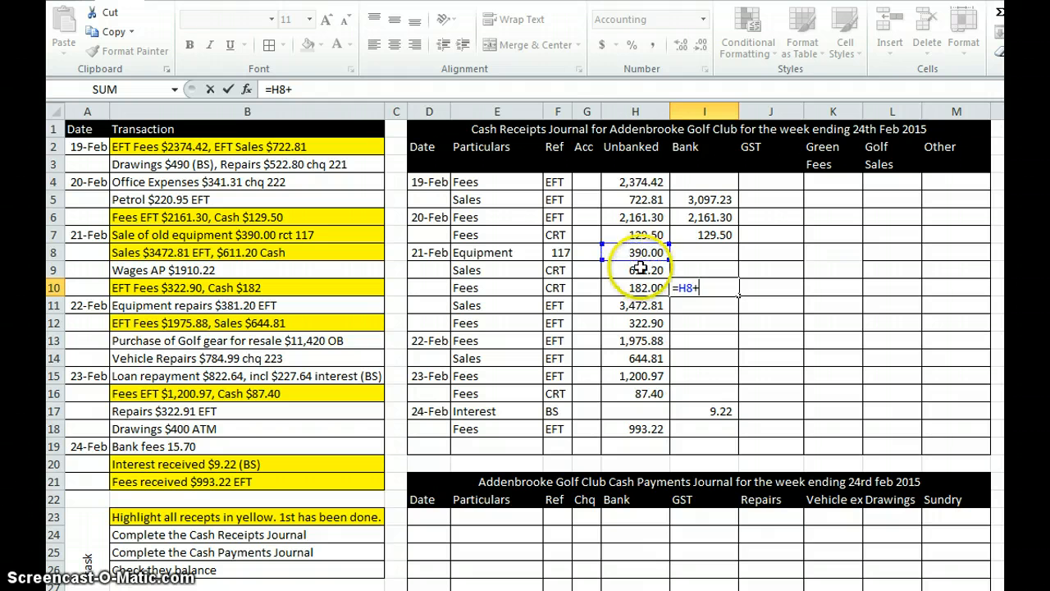
{"action": "left_click", "coordinate": [640, 269]}
{"action": "type", "text": "+"}
{"action": "left_click", "coordinate": [647, 287]}
{"action": "type", "text": "+"}
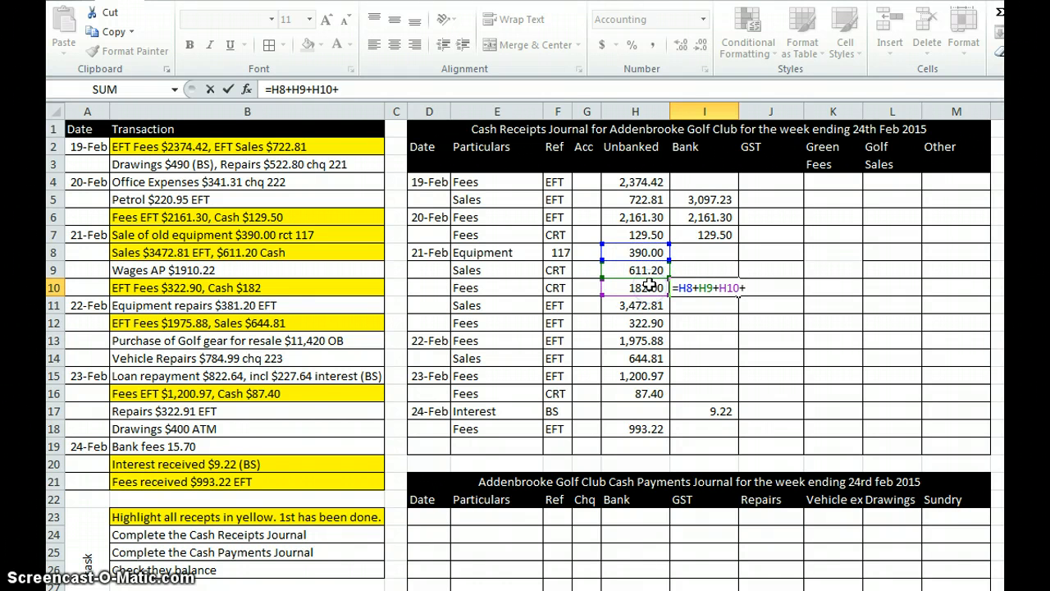
{"action": "key", "text": "BackSpace"}
{"action": "key", "text": "Return"}
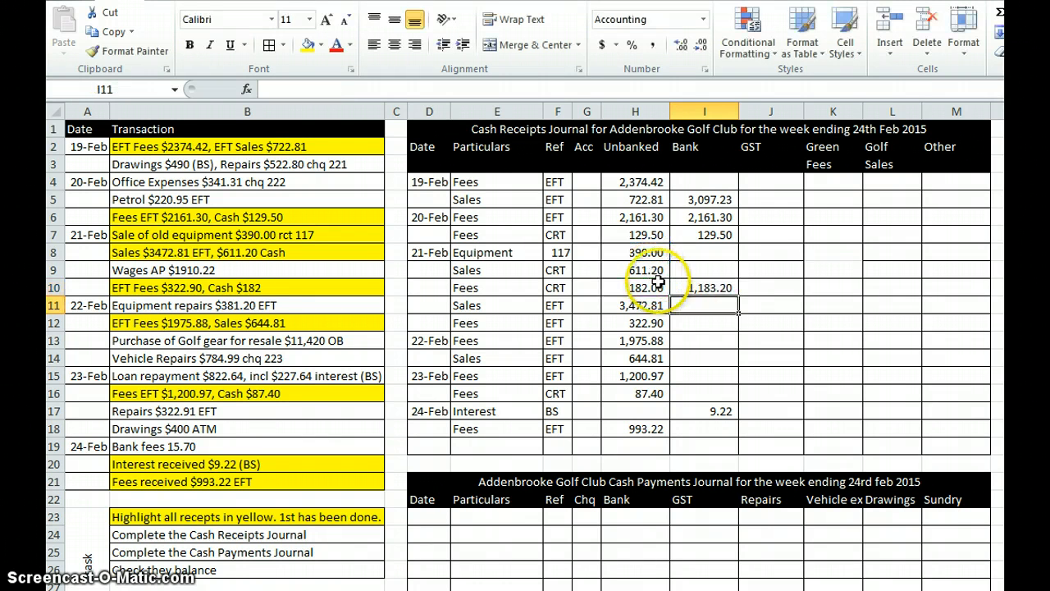
Step: Total the 21 Feb EFT sales and fees in Bank cell I12 with =H11+H12
{"action": "left_click", "coordinate": [695, 320]}
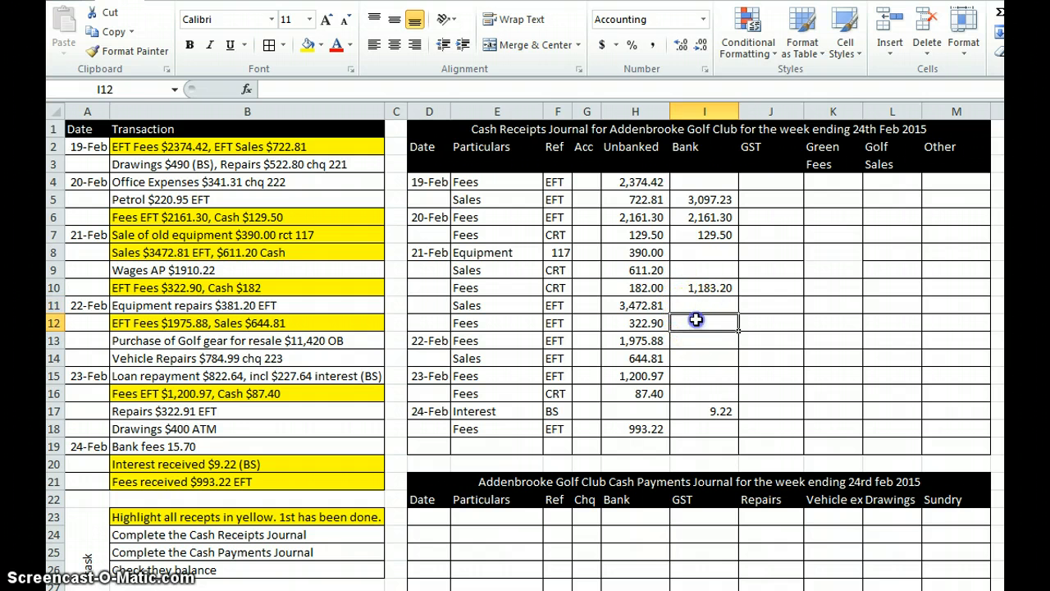
{"action": "type", "text": "="}
{"action": "left_click", "coordinate": [642, 305]}
{"action": "type", "text": "+"}
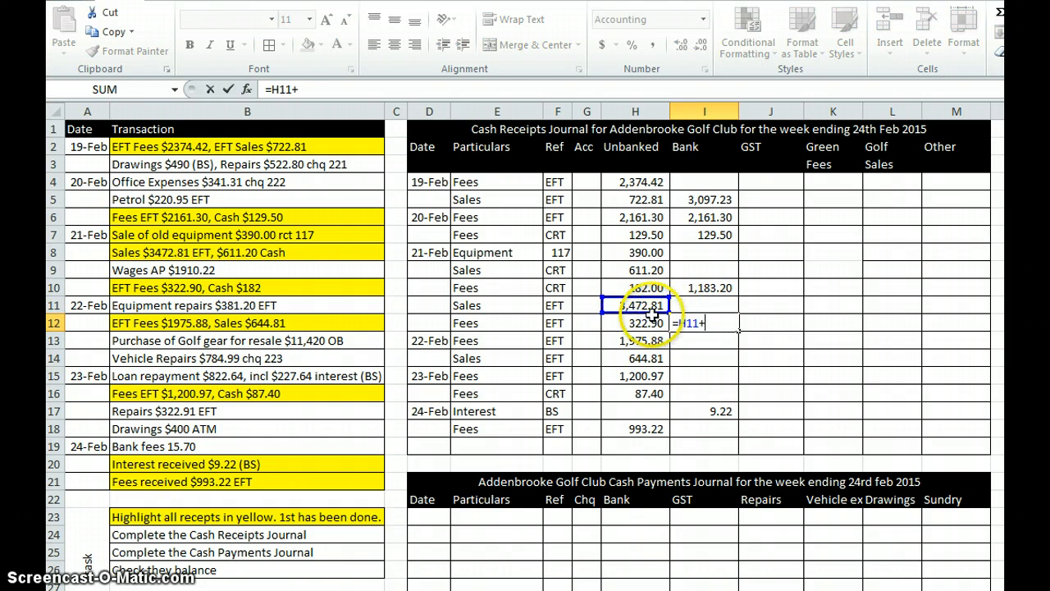
{"action": "left_click", "coordinate": [650, 322]}
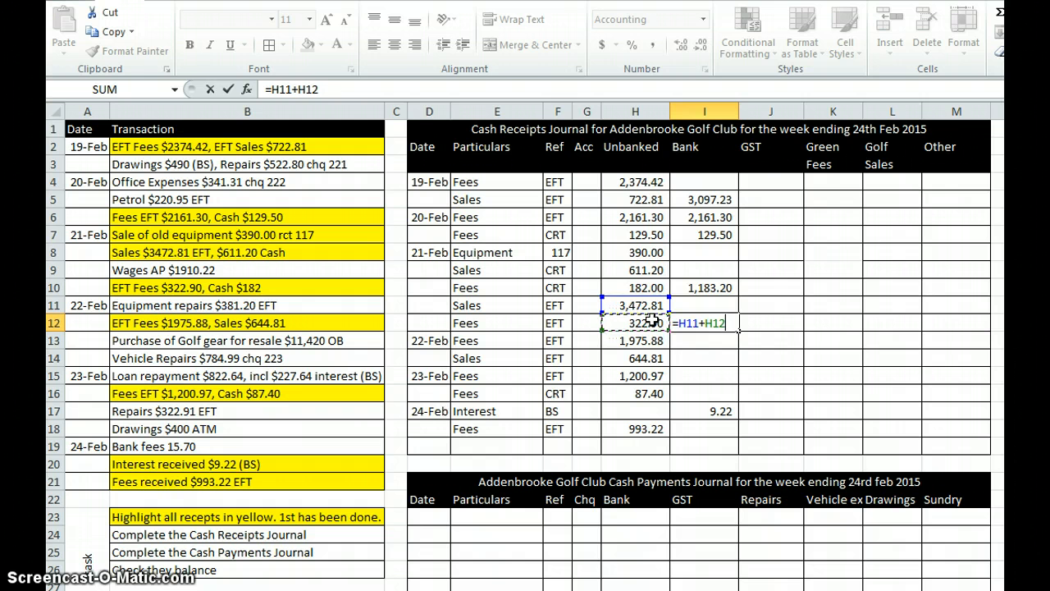
{"action": "key", "text": "Return"}
{"action": "left_click", "coordinate": [697, 321]}
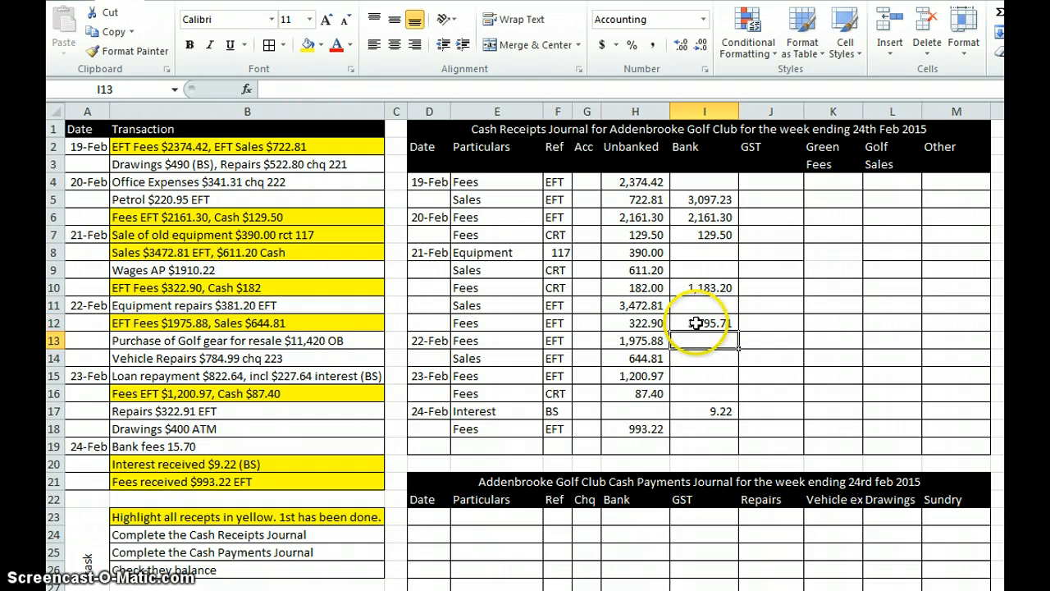
Step: Total the 22 Feb EFT fees and sales in Bank cell I14 with =H13+H14
{"action": "left_click", "coordinate": [697, 357]}
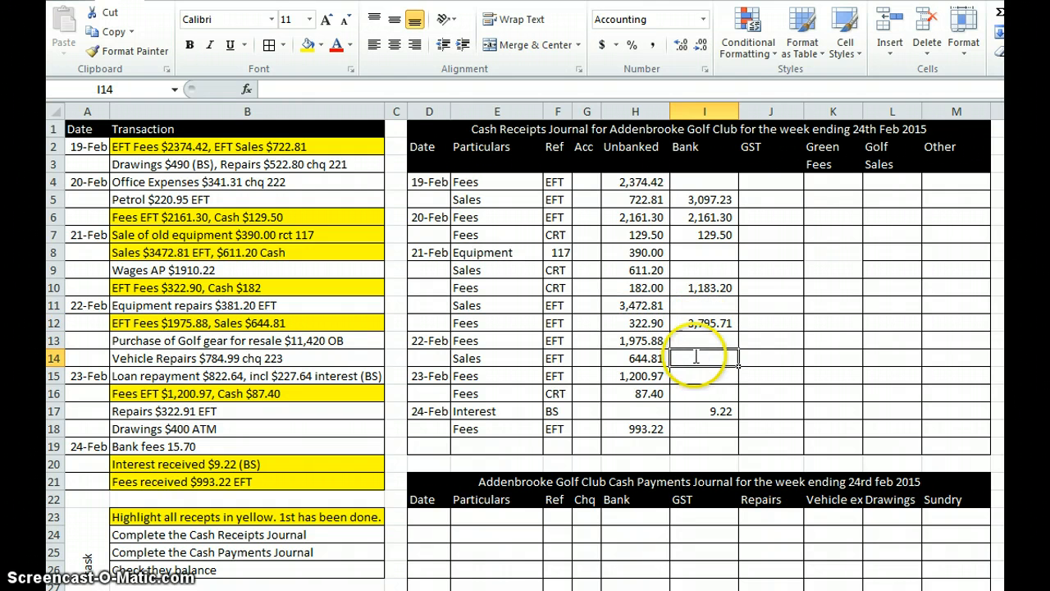
{"action": "type", "text": "="}
{"action": "left_click", "coordinate": [640, 339]}
{"action": "type", "text": "+"}
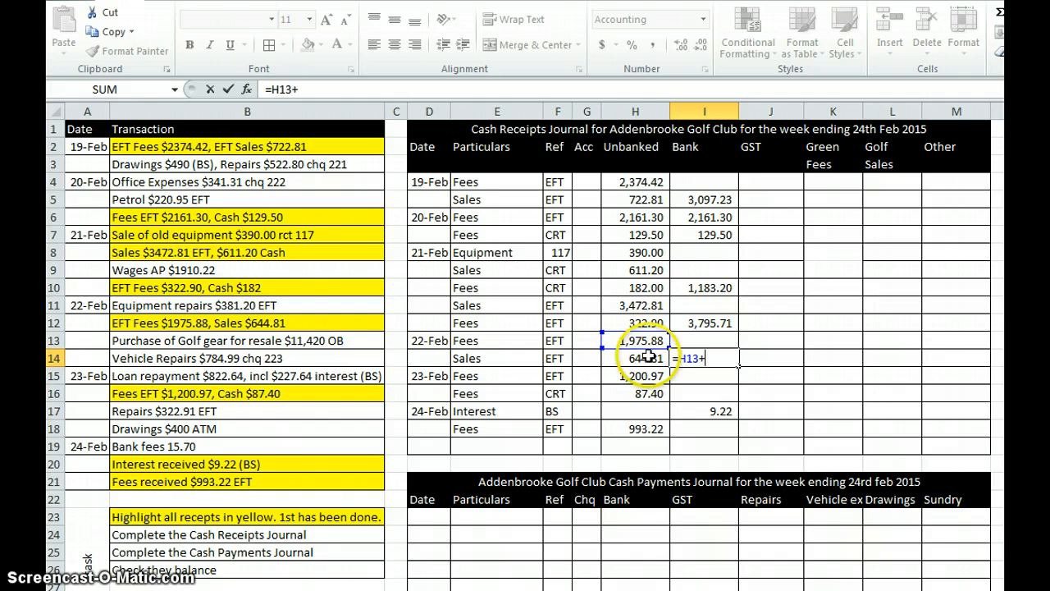
{"action": "left_click", "coordinate": [648, 357]}
{"action": "key", "text": "Return"}
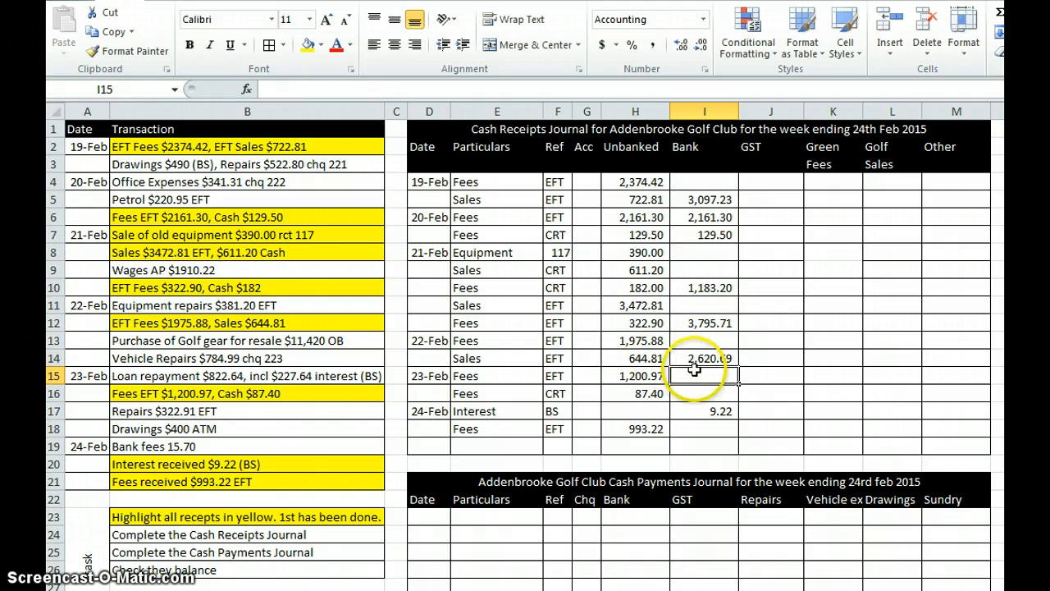
Step: Enter the 23 Feb bankings separately in the Bank column: =H15 in I15 for EFT fees and =H16 in I16 for cash fees
{"action": "type", "text": "="}
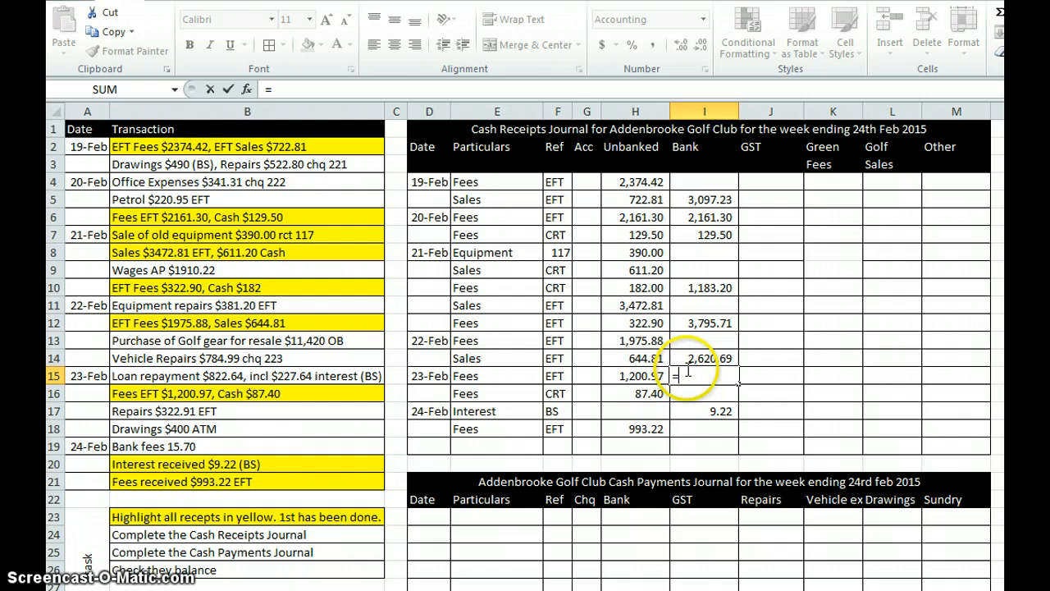
{"action": "left_click", "coordinate": [638, 376]}
{"action": "key", "text": "Return"}
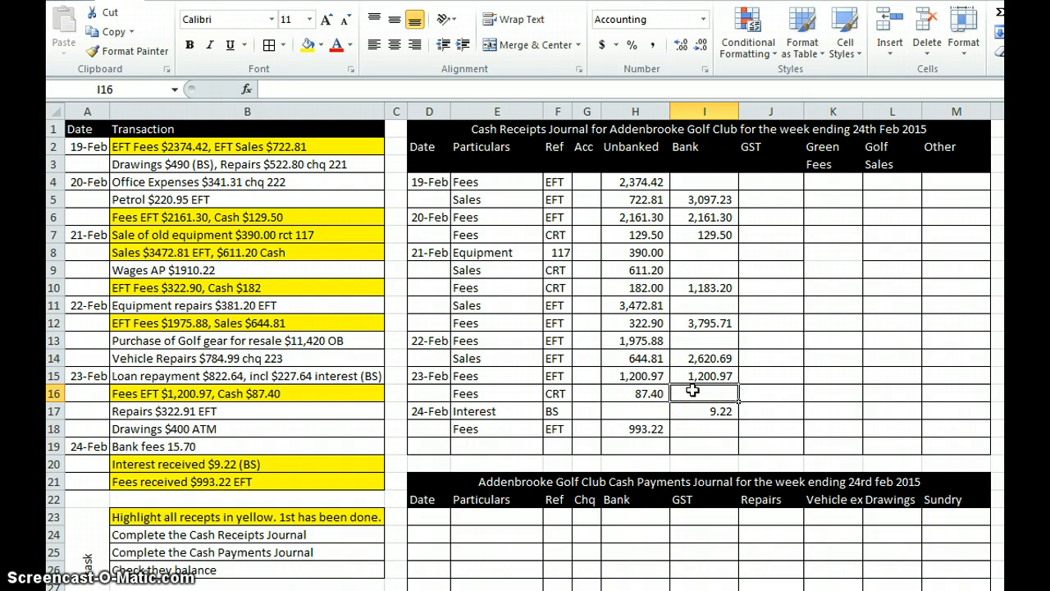
{"action": "left_click", "coordinate": [692, 391]}
{"action": "type", "text": "="}
{"action": "left_click", "coordinate": [648, 392]}
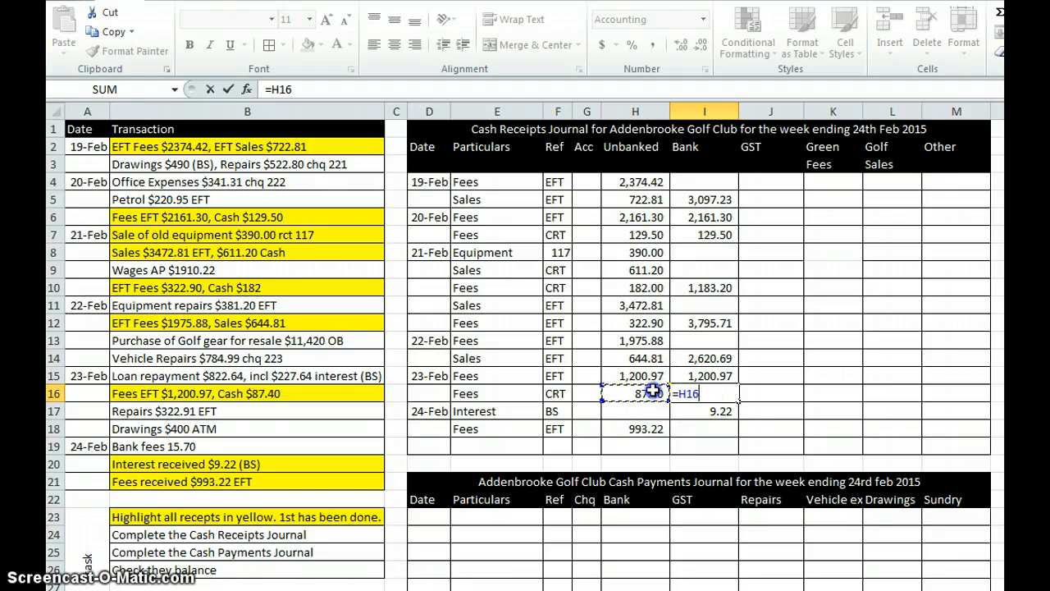
{"action": "key", "text": "Return"}
Step: Enter the 24 Feb EFT fees banking in Bank cell I18 as =H18
{"action": "left_click", "coordinate": [709, 429]}
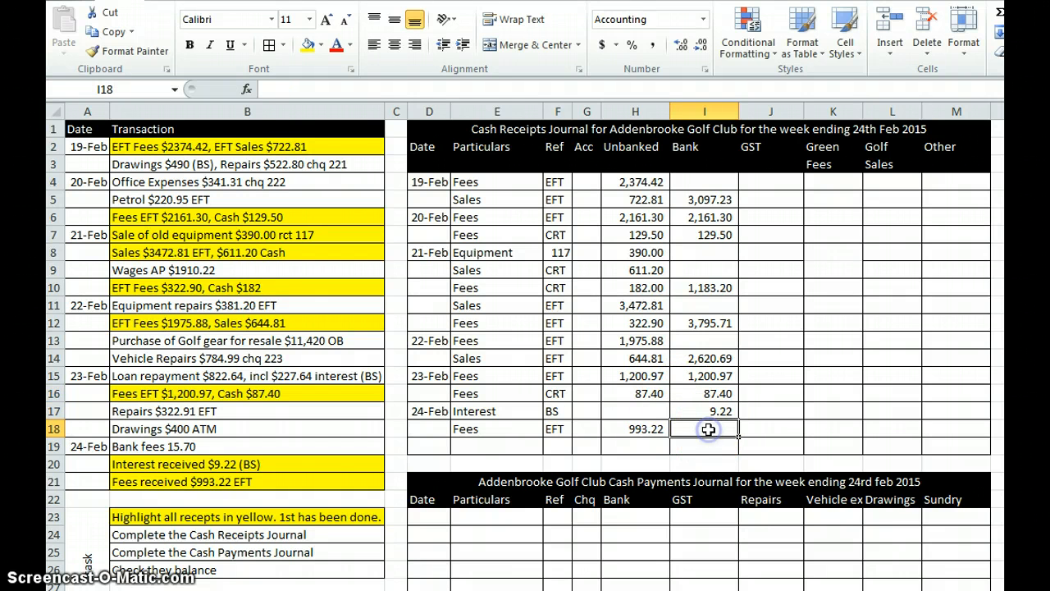
{"action": "type", "text": "="}
{"action": "left_click", "coordinate": [652, 429]}
{"action": "key", "text": "Return"}
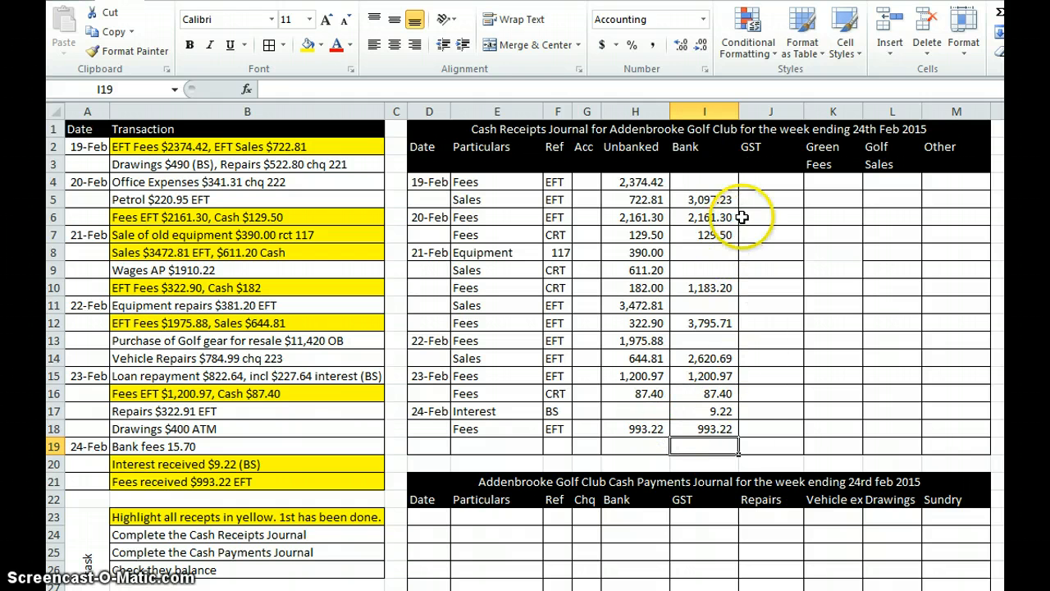
Step: Calculate the GST on the 19 Feb fees in cell J4 with =H4*3/23
{"action": "left_click", "coordinate": [759, 182]}
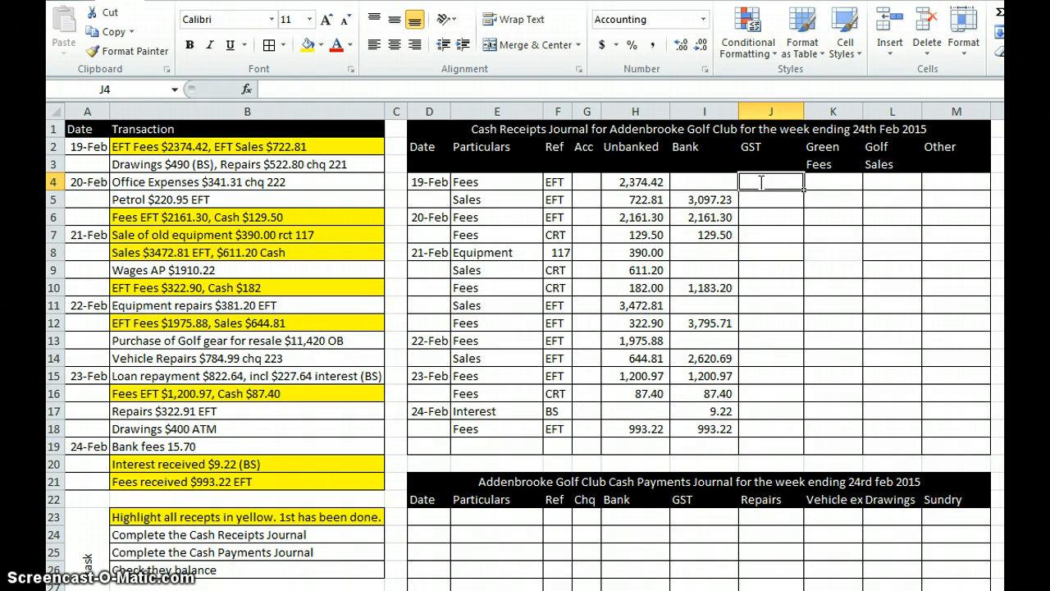
{"action": "type", "text": "="}
{"action": "left_click", "coordinate": [639, 184]}
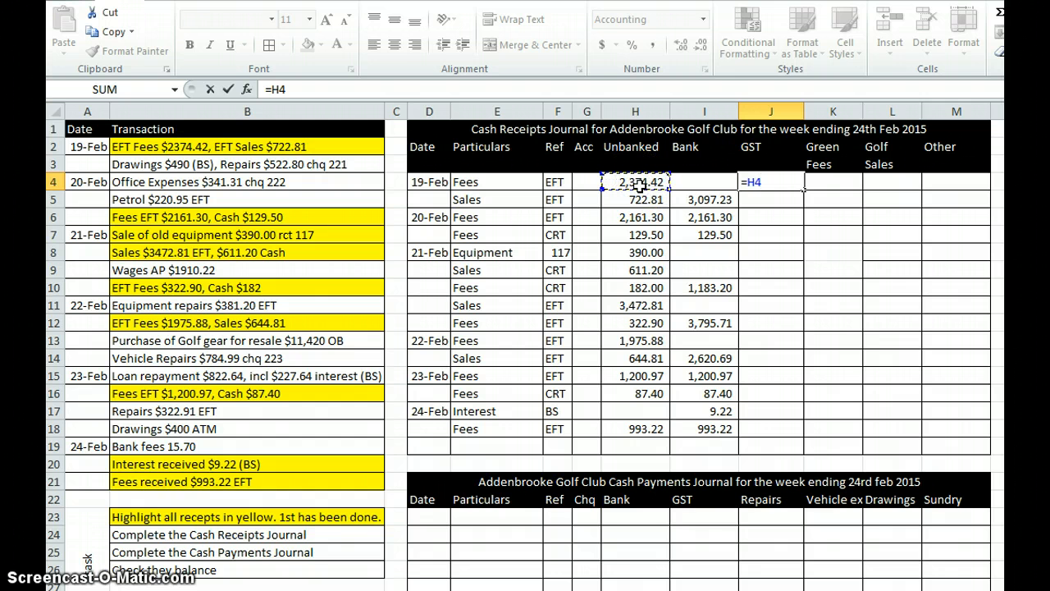
{"action": "type", "text": "*3/23"}
{"action": "key", "text": "Return"}
Step: Fill the GST formula from J4 down to J18, and clear it from the interest row in J17
{"action": "left_click", "coordinate": [763, 181]}
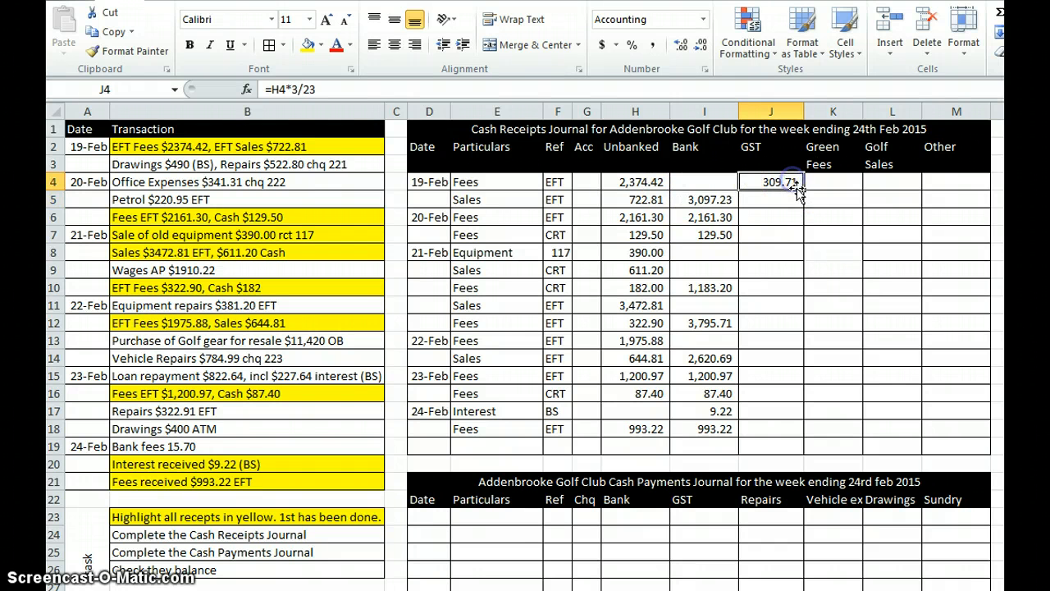
{"action": "left_click_drag", "start_coordinate": [802, 188], "coordinate": [804, 433]}
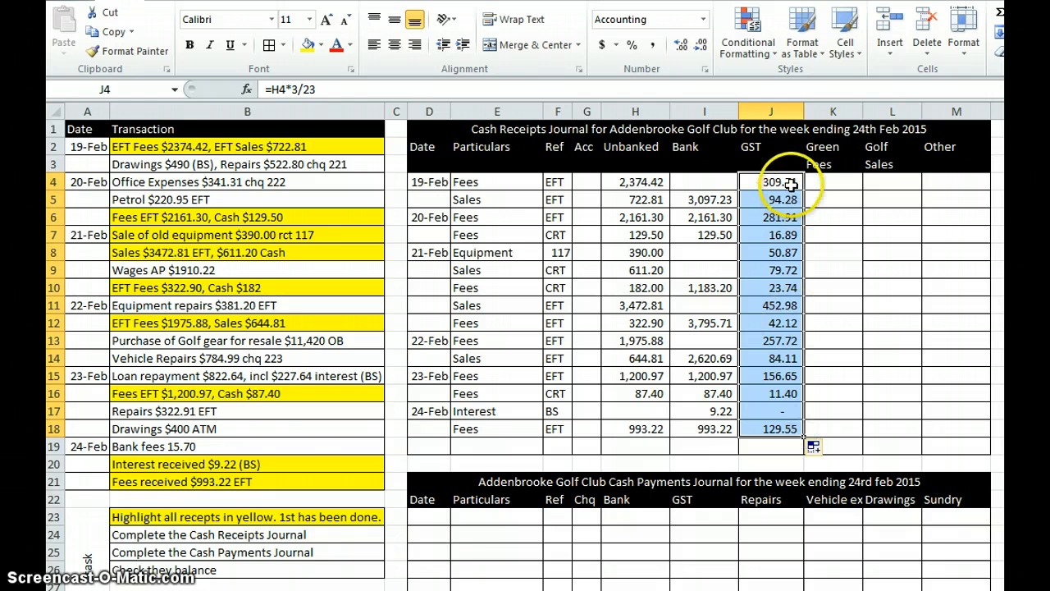
{"action": "left_click", "coordinate": [789, 411]}
{"action": "key", "text": "Delete"}
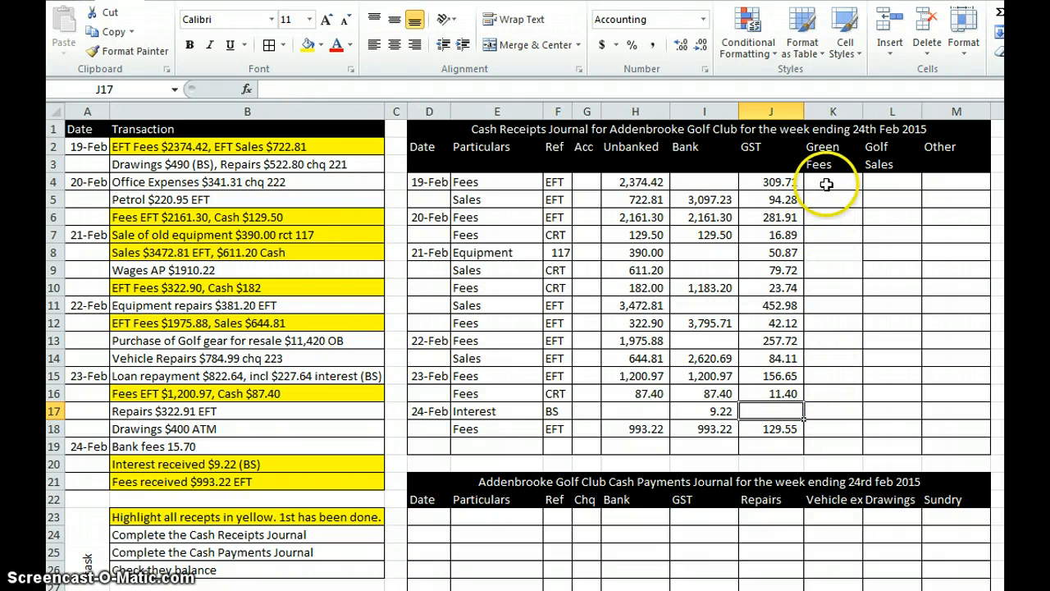
Step: Calculate the net 19 Feb fees in Green Fees cell K4 with =H4-J4 and fill the formula down to K18
{"action": "left_click", "coordinate": [826, 186]}
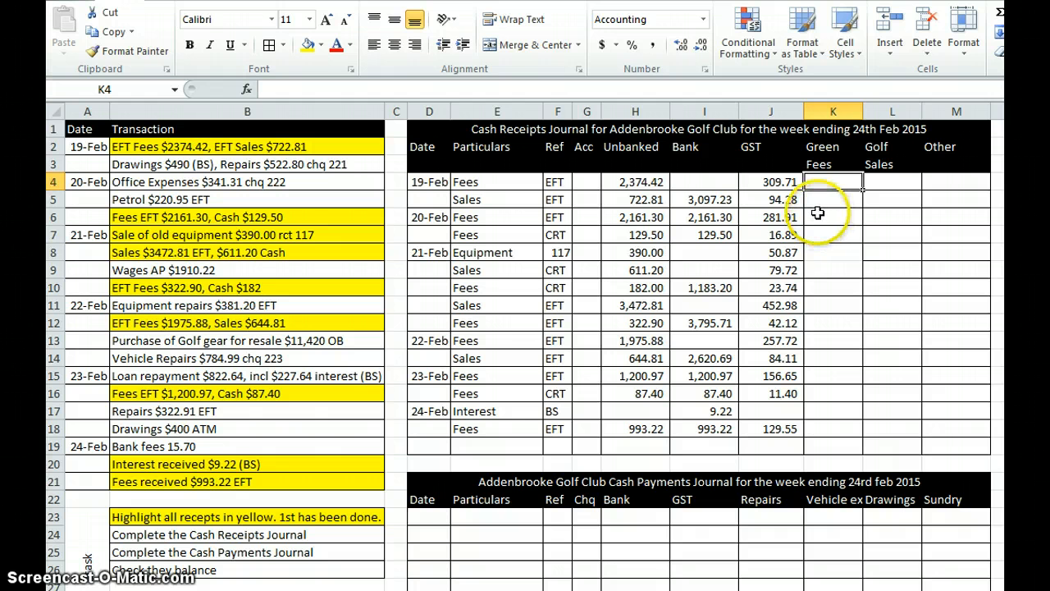
{"action": "type", "text": "="}
{"action": "left_click", "coordinate": [648, 182]}
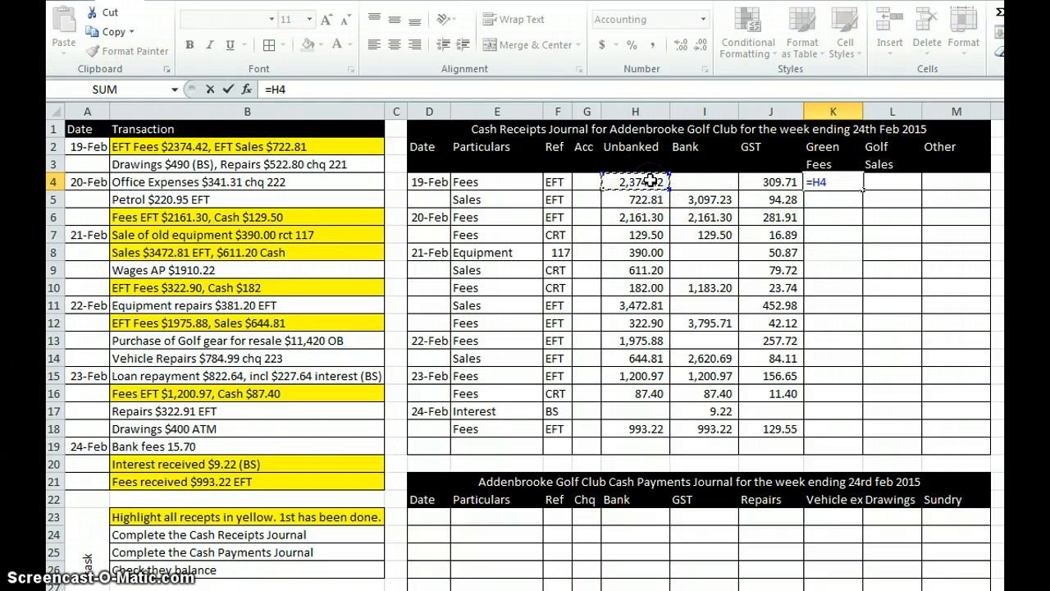
{"action": "type", "text": "-"}
{"action": "left_click", "coordinate": [777, 182]}
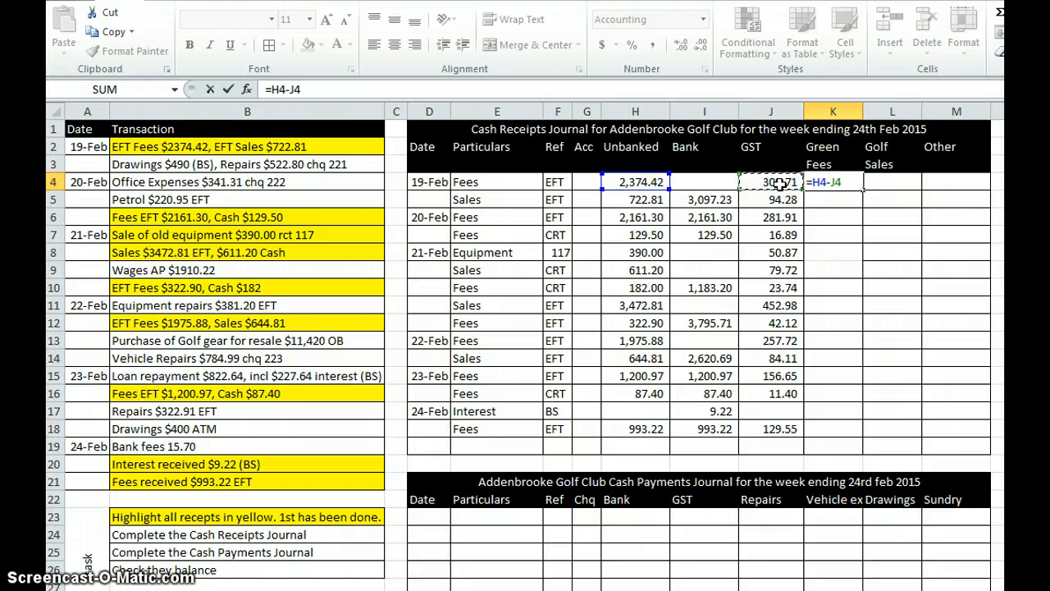
{"action": "key", "text": "Return"}
{"action": "left_click", "coordinate": [841, 182]}
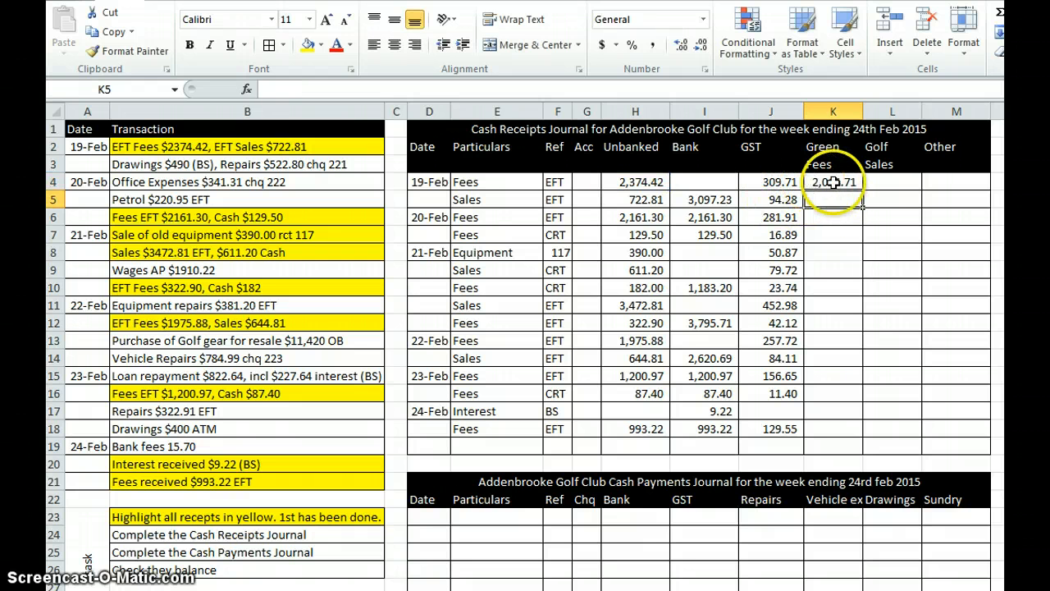
{"action": "left_click_drag", "start_coordinate": [862, 190], "coordinate": [861, 440]}
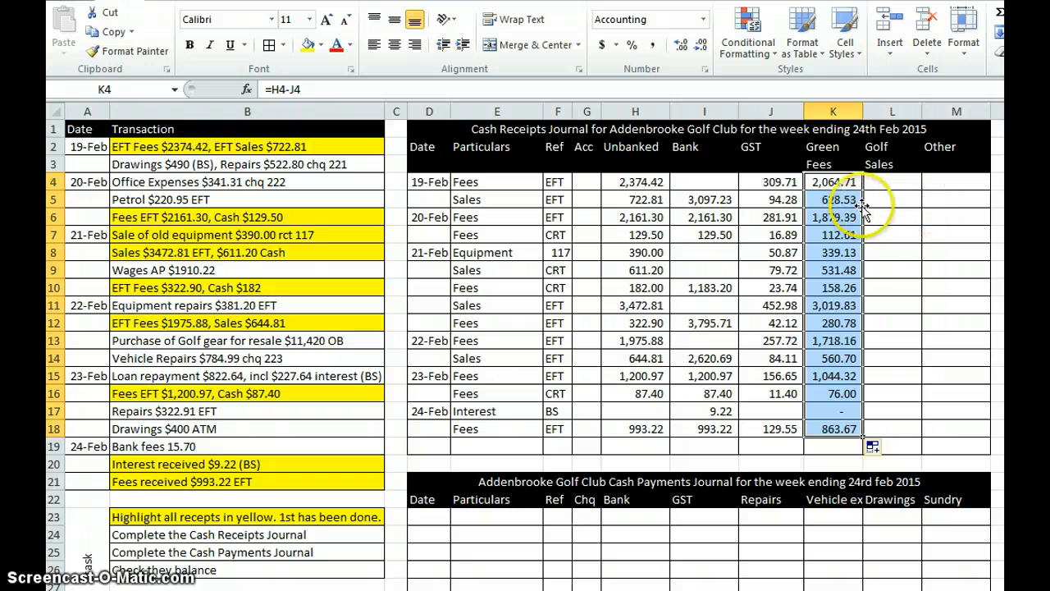
Step: Move the 19 Feb sales amount from K5 to Golf Sales cell L5, and the equipment amount from K8 to Other cell M8
{"action": "left_click", "coordinate": [832, 198]}
{"action": "left_click_drag", "start_coordinate": [845, 206], "coordinate": [891, 203]}
{"action": "left_click", "coordinate": [850, 256]}
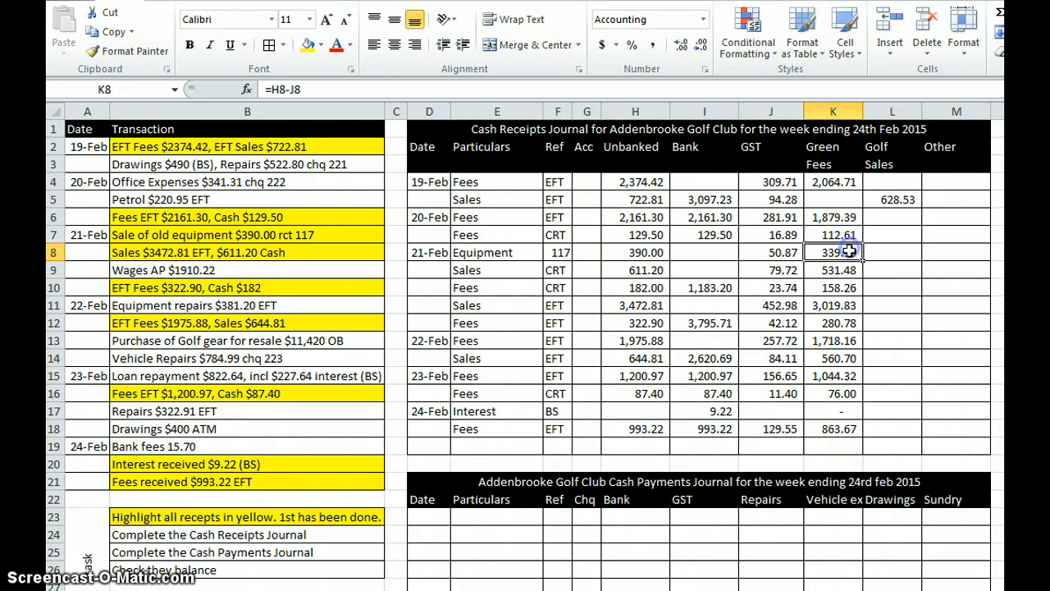
{"action": "left_click_drag", "start_coordinate": [849, 260], "coordinate": [973, 260]}
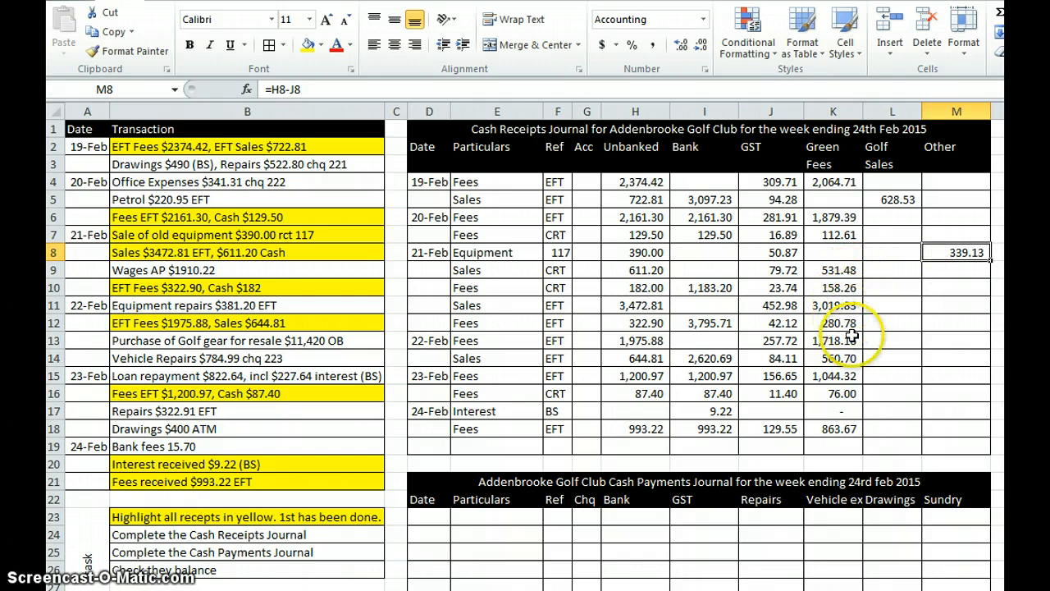
Step: Move the remaining sales amounts in K9, K11 and K14 across to the same rows of the Golf Sales column
{"action": "left_click", "coordinate": [841, 270]}
{"action": "left_click_drag", "start_coordinate": [845, 280], "coordinate": [863, 294]}
{"action": "left_click", "coordinate": [847, 305]}
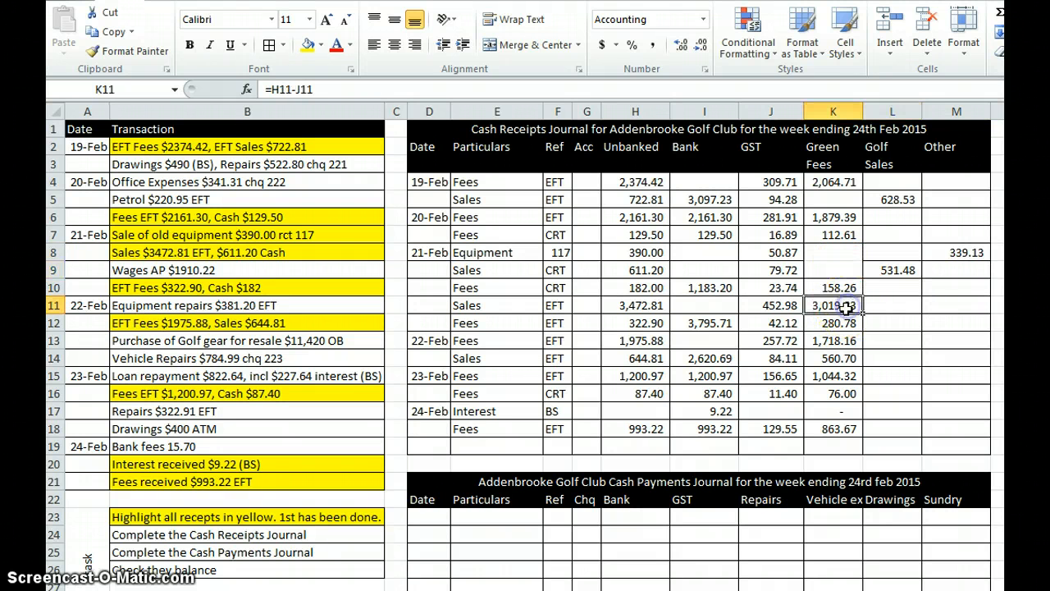
{"action": "left_click_drag", "start_coordinate": [848, 314], "coordinate": [892, 317]}
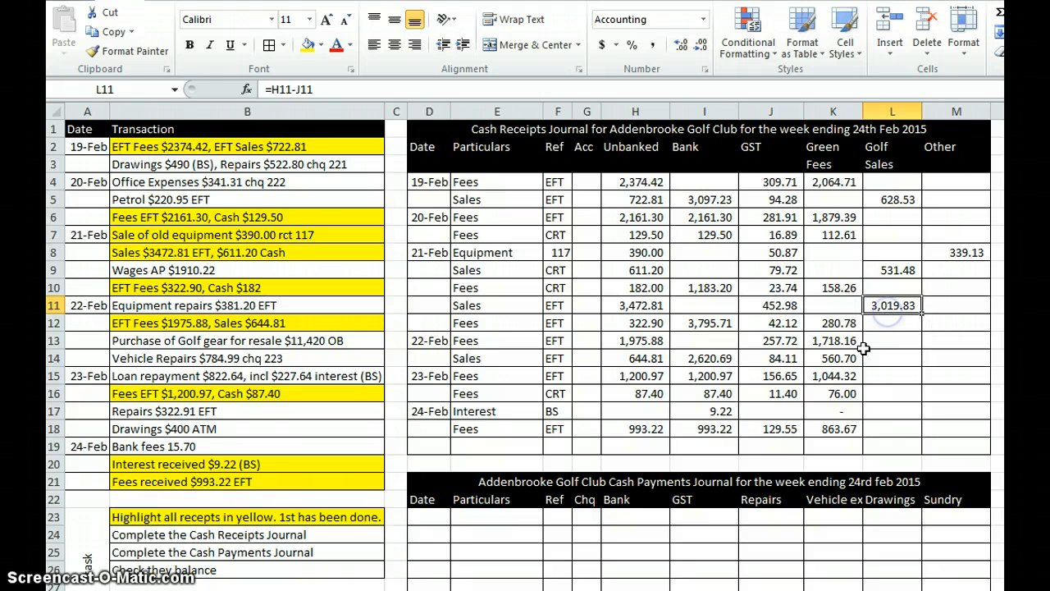
{"action": "left_click", "coordinate": [845, 359]}
{"action": "left_click_drag", "start_coordinate": [853, 369], "coordinate": [895, 361]}
Step: Clear the interest row's Green Fees cell K17 and enter the interest in Other cell M17 as =I17
{"action": "left_click", "coordinate": [849, 411]}
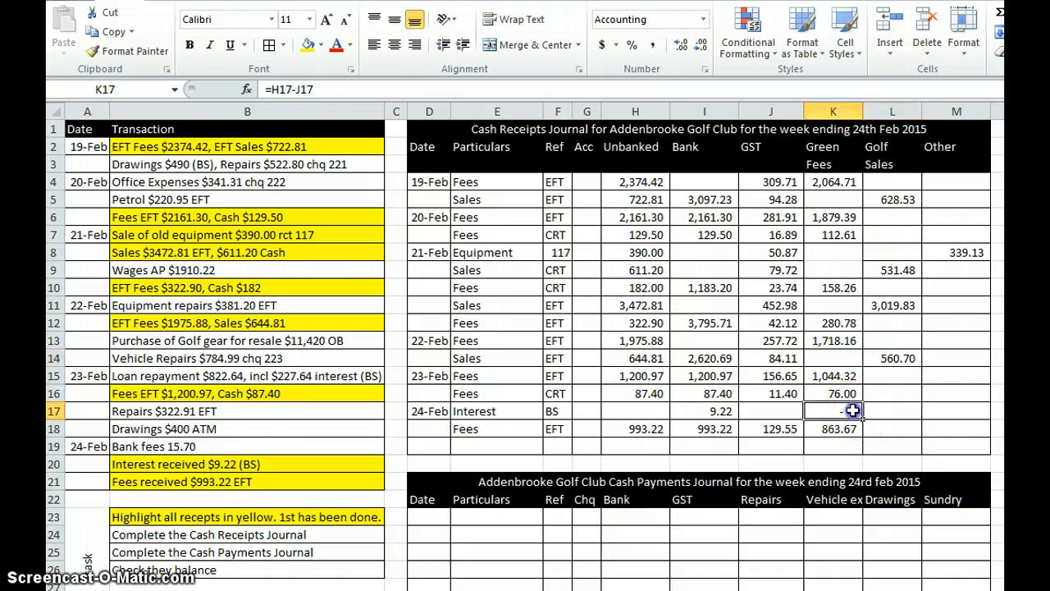
{"action": "key", "text": "Delete"}
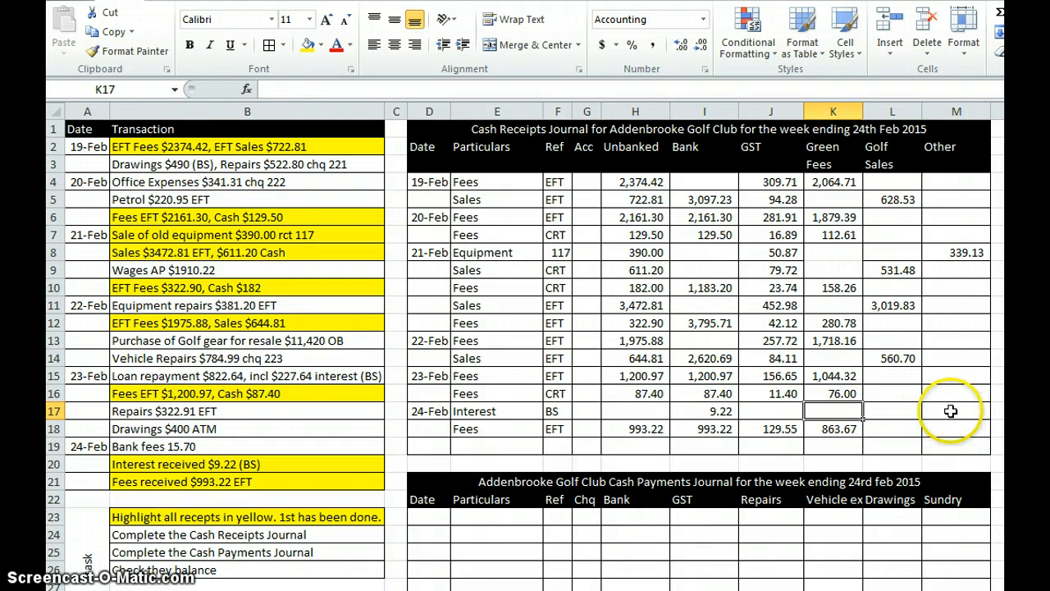
{"action": "left_click", "coordinate": [951, 411]}
{"action": "type", "text": "="}
{"action": "left_click", "coordinate": [722, 411]}
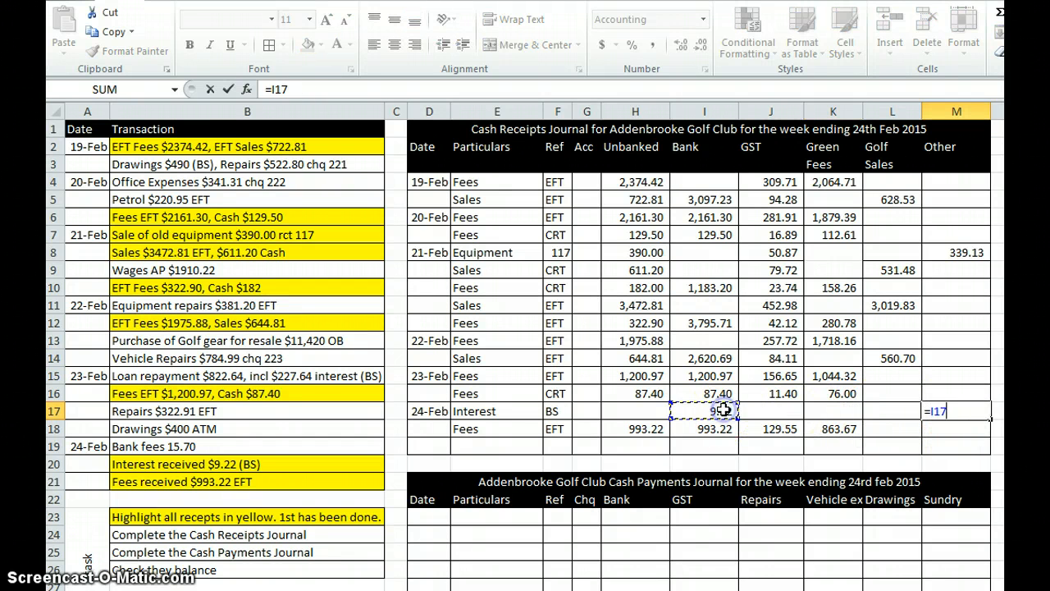
{"action": "key", "text": "Return"}
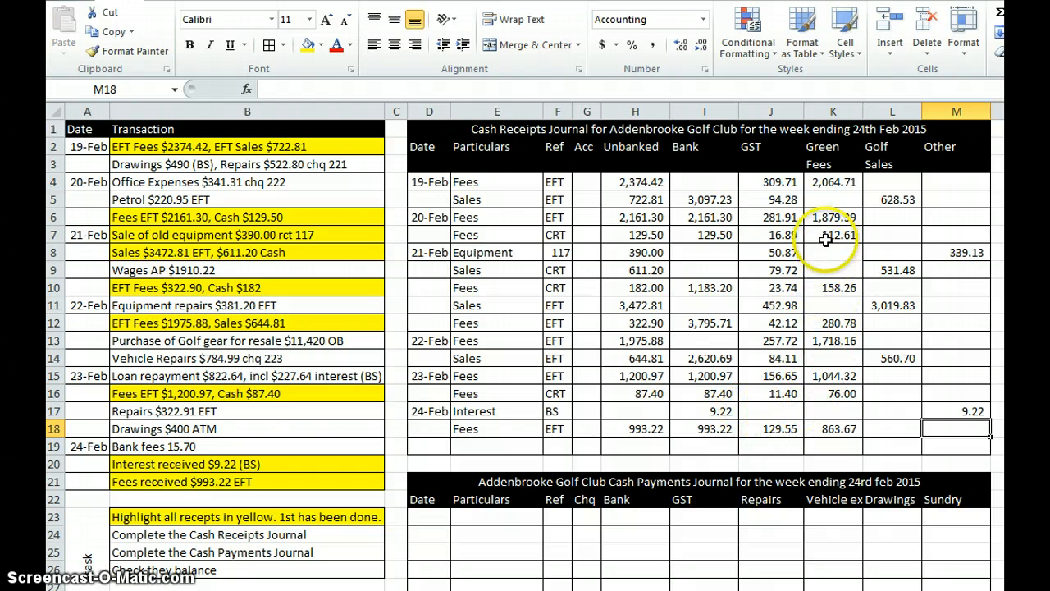
Step: Apply cell borders to K7:K9 in the Green Fees column
{"action": "left_click_drag", "start_coordinate": [827, 238], "coordinate": [831, 272]}
{"action": "left_click", "coordinate": [269, 45]}
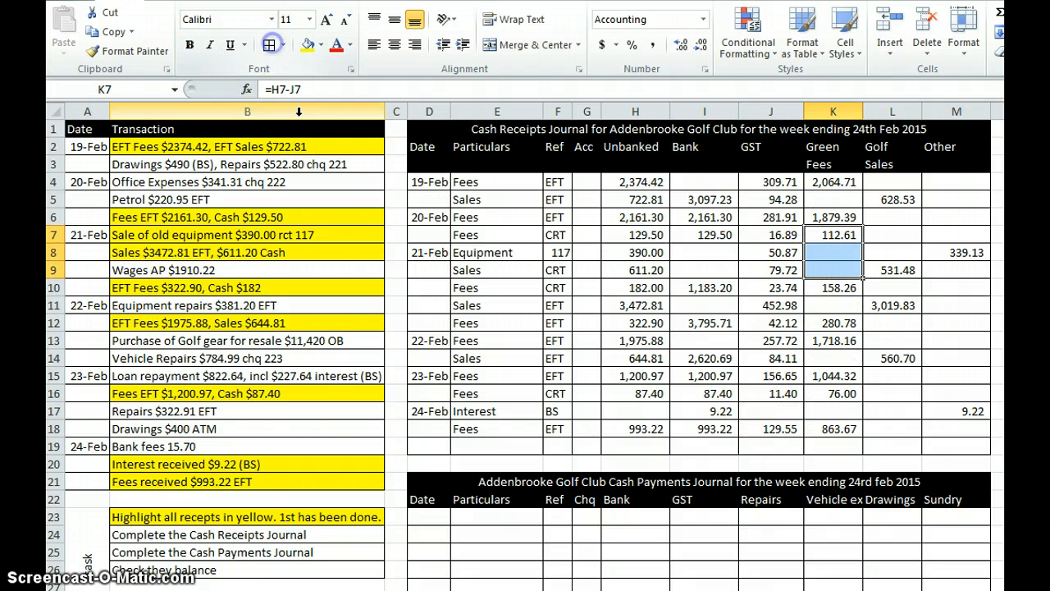
{"action": "left_click", "coordinate": [630, 445]}
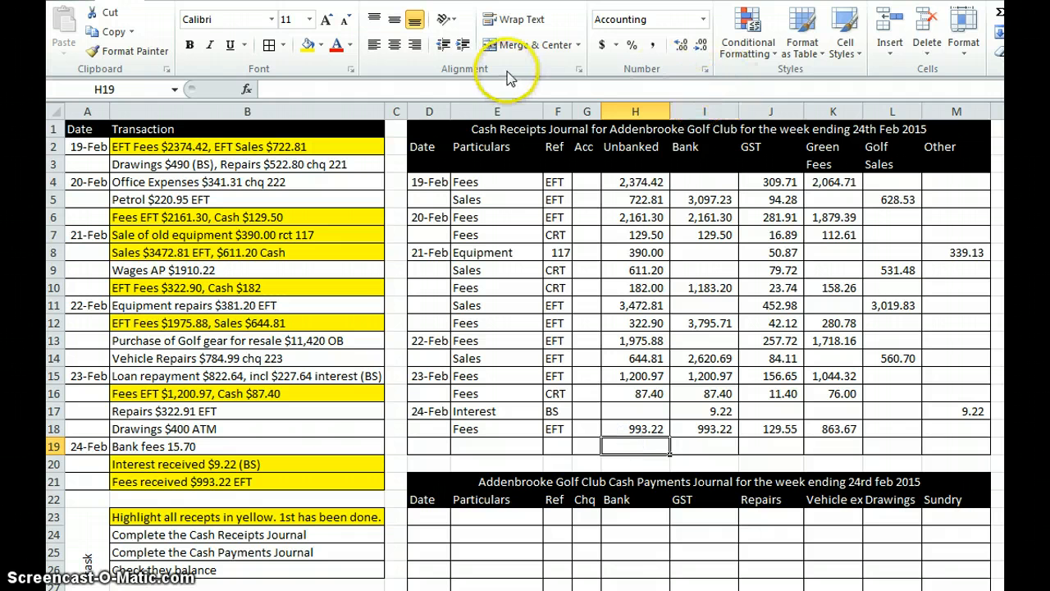
{"action": "left_click", "coordinate": [998, 13]}
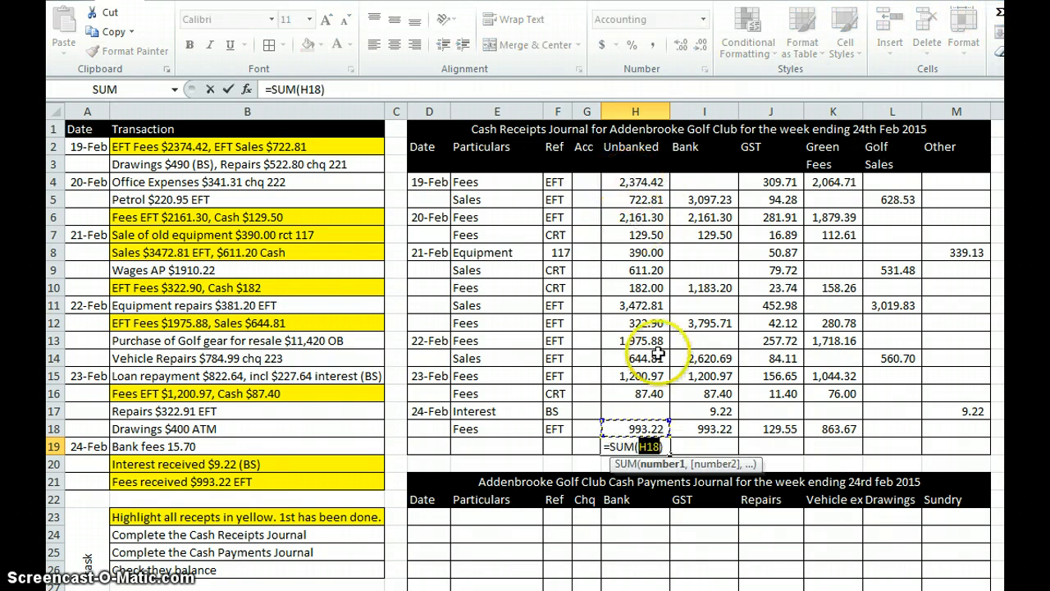
{"action": "key", "text": "Escape"}
Step: Total the Bank column in I19 with =SUM(I4:I18) and fill the total across to M19
{"action": "left_click", "coordinate": [697, 446]}
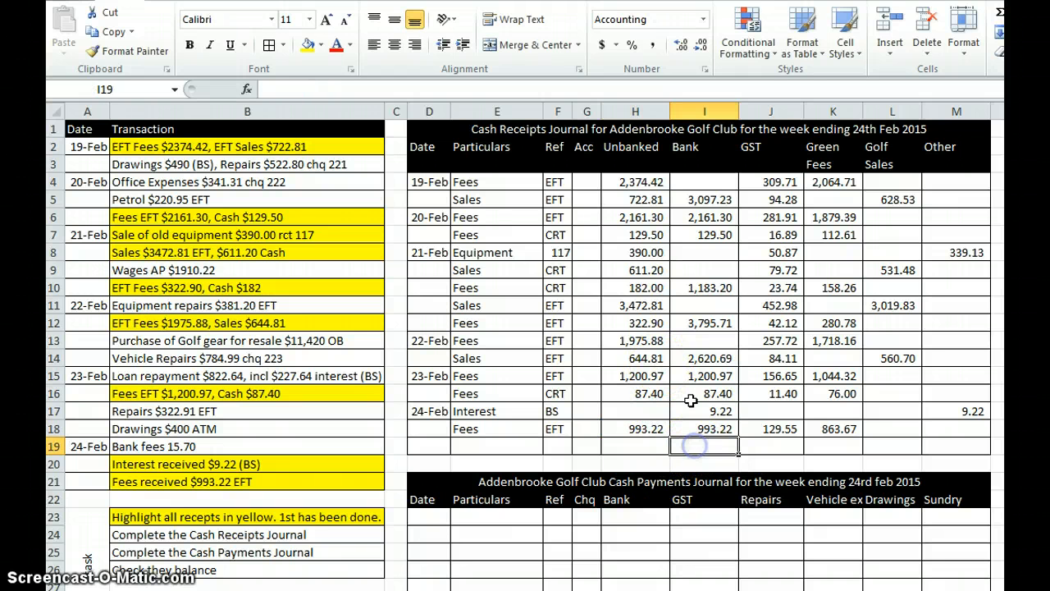
{"action": "left_click", "coordinate": [998, 13]}
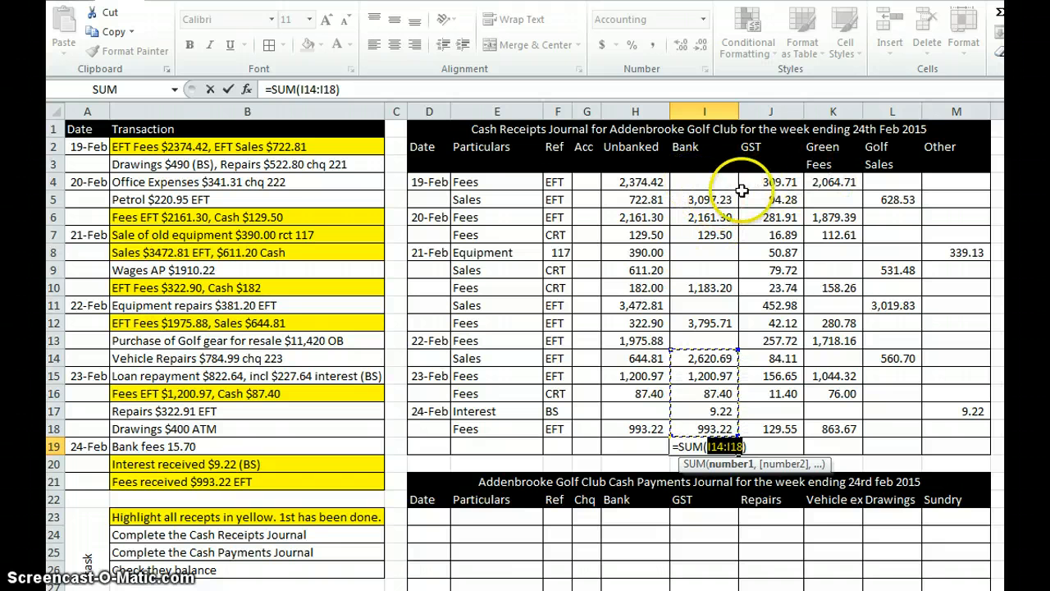
{"action": "left_click", "coordinate": [714, 181]}
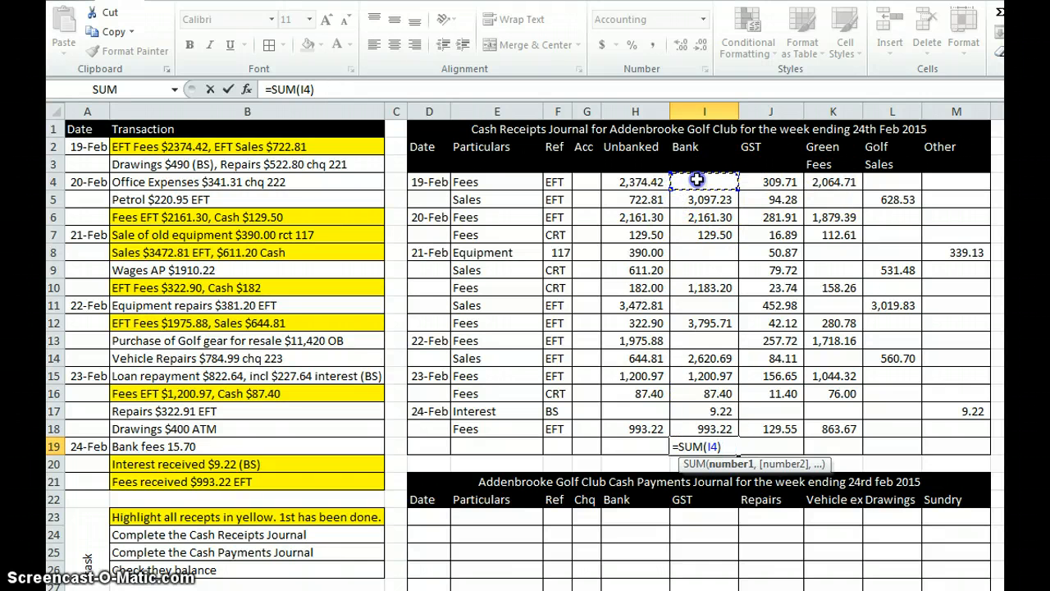
{"action": "left_click_drag", "start_coordinate": [696, 180], "coordinate": [703, 429]}
{"action": "key", "text": "Return"}
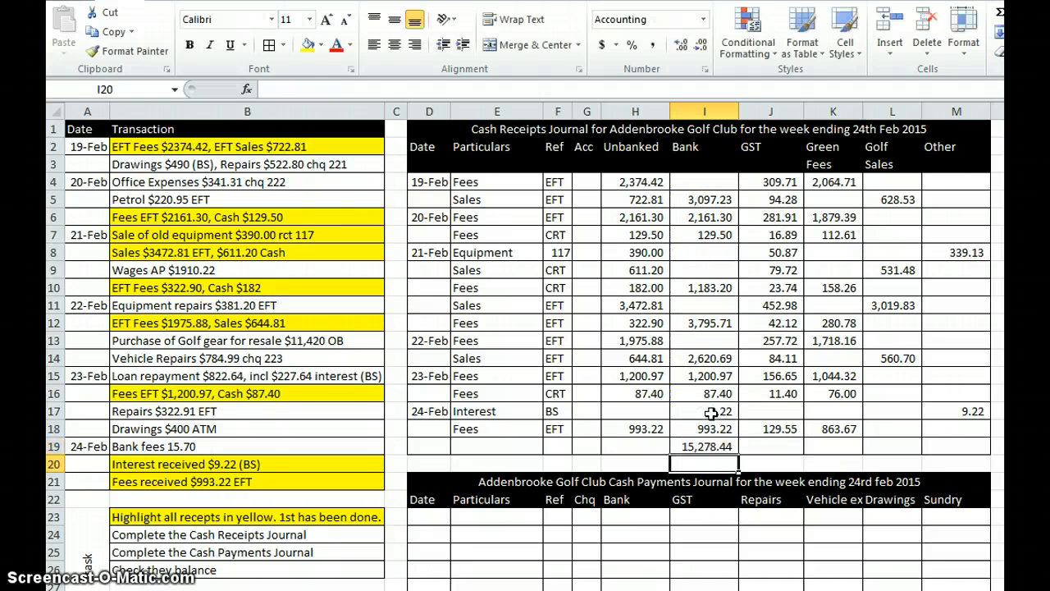
{"action": "left_click", "coordinate": [704, 446]}
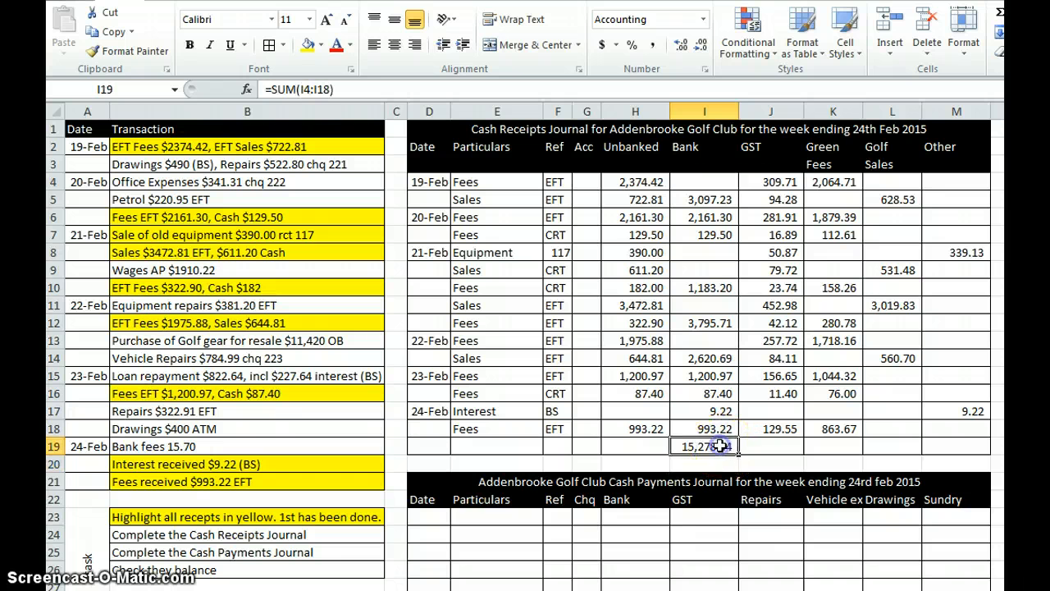
{"action": "left_click_drag", "start_coordinate": [739, 452], "coordinate": [968, 450]}
Step: Label H20 "check" and sum the GST and income category totals J19:M19 in I20
{"action": "left_click", "coordinate": [628, 464]}
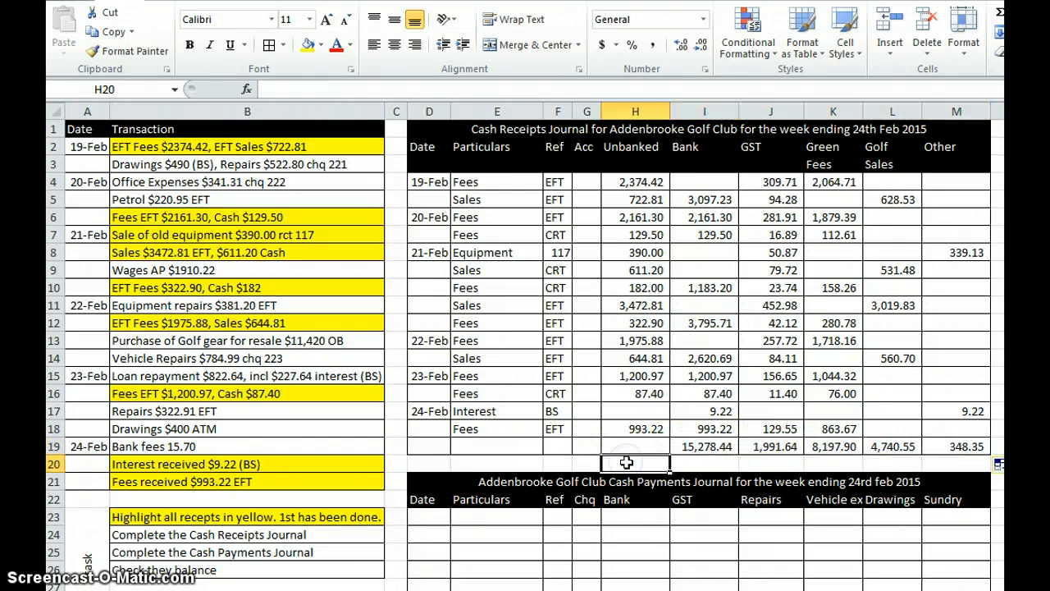
{"action": "type", "text": "check"}
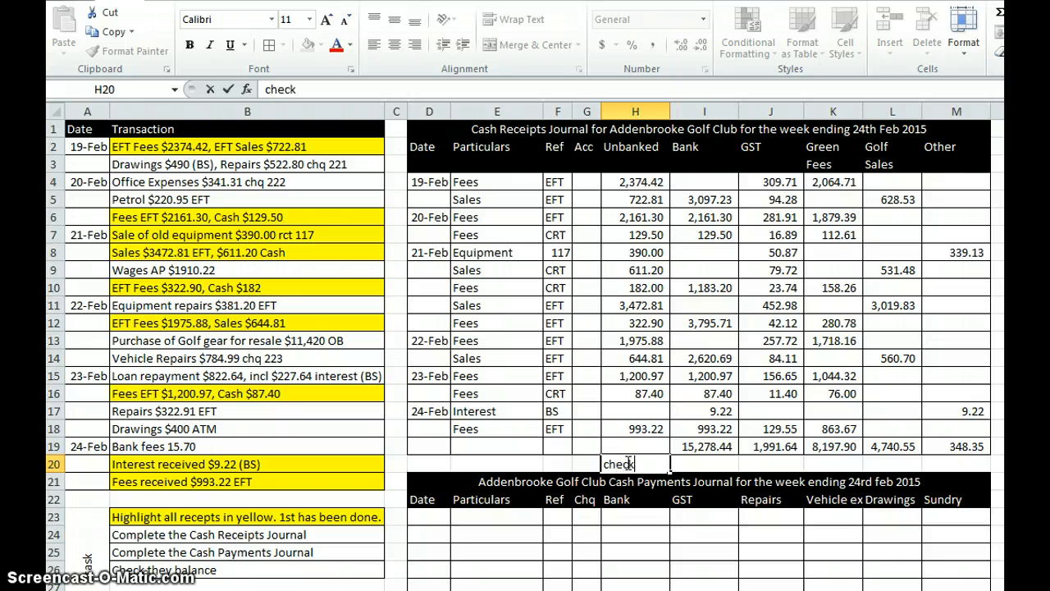
{"action": "key", "text": "Tab"}
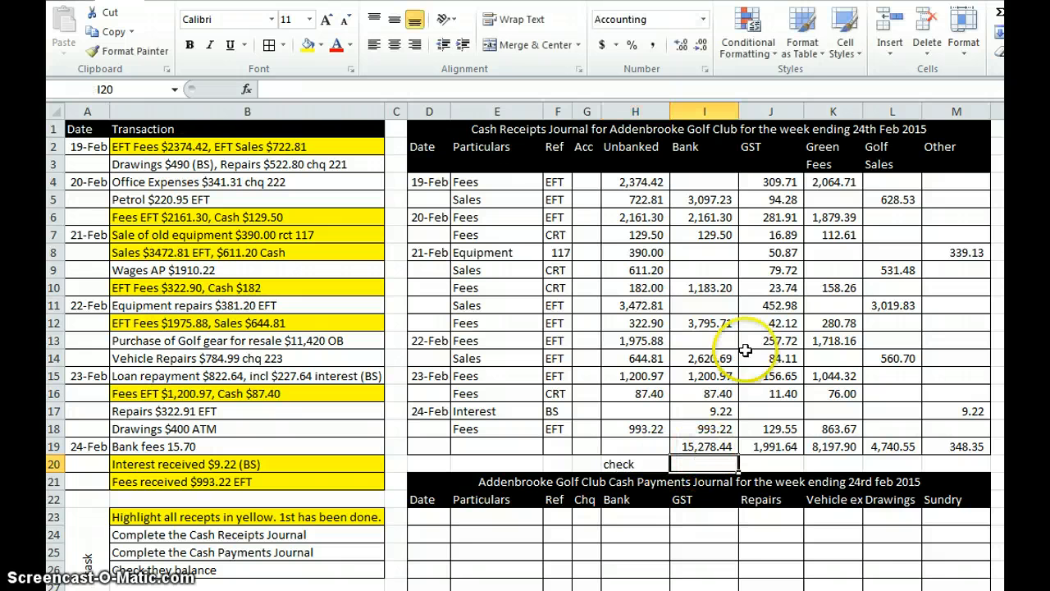
{"action": "left_click", "coordinate": [1002, 23]}
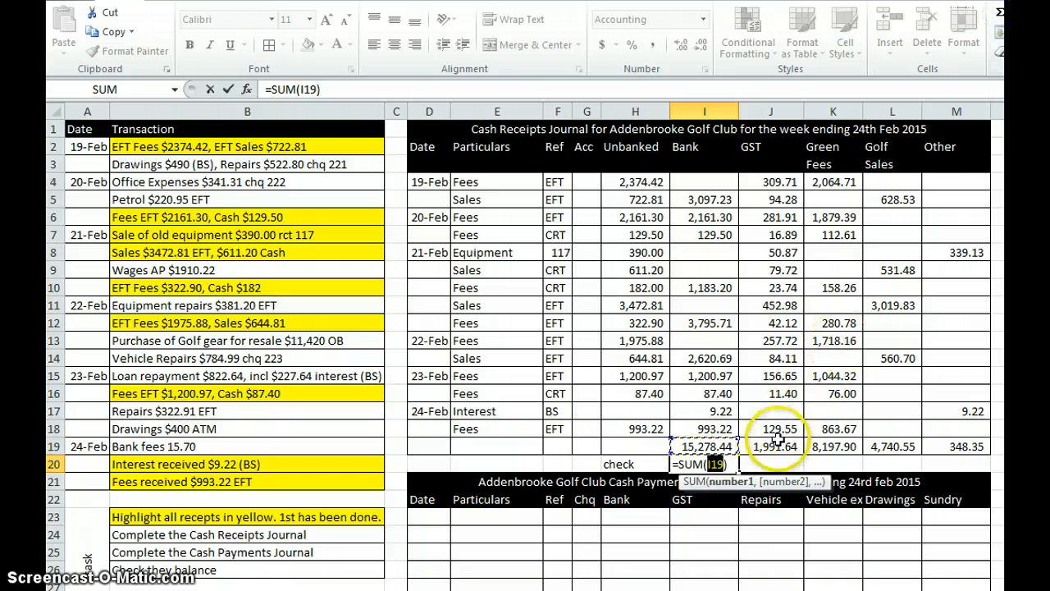
{"action": "left_click_drag", "start_coordinate": [771, 447], "coordinate": [956, 444]}
{"action": "key", "text": "Return"}
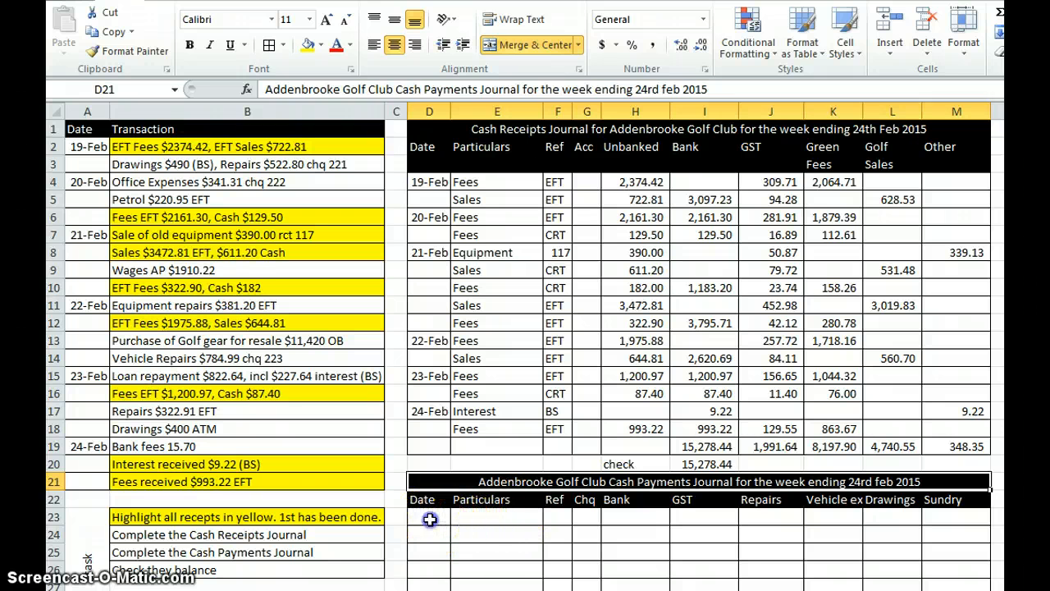
Step: Start the first Cash Payments Journal entry in row 23 with date 19-Feb and particulars "Drawings"
{"action": "left_click", "coordinate": [429, 520]}
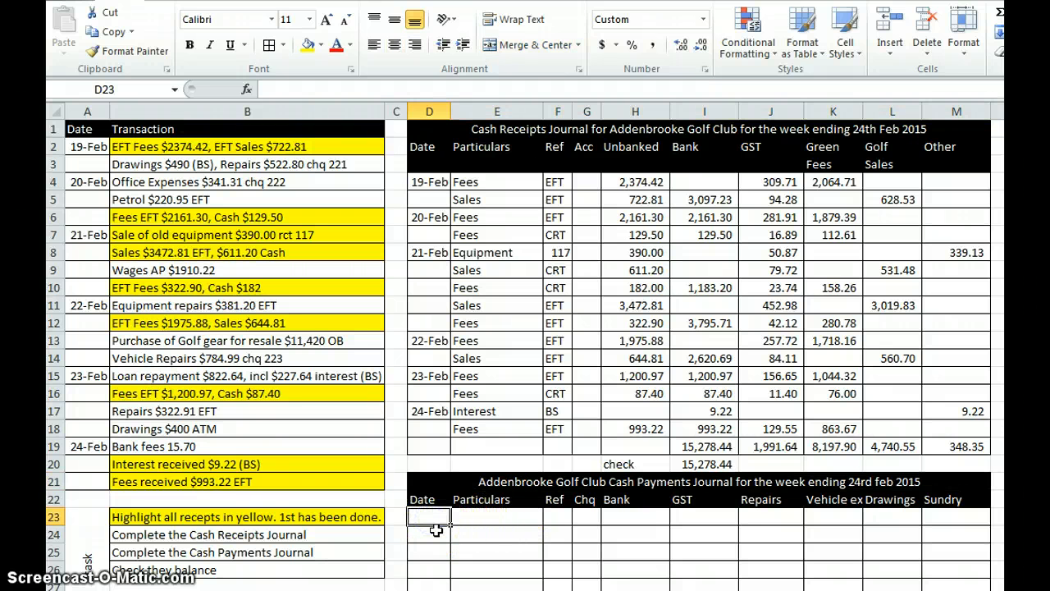
{"action": "type", "text": "19/2"}
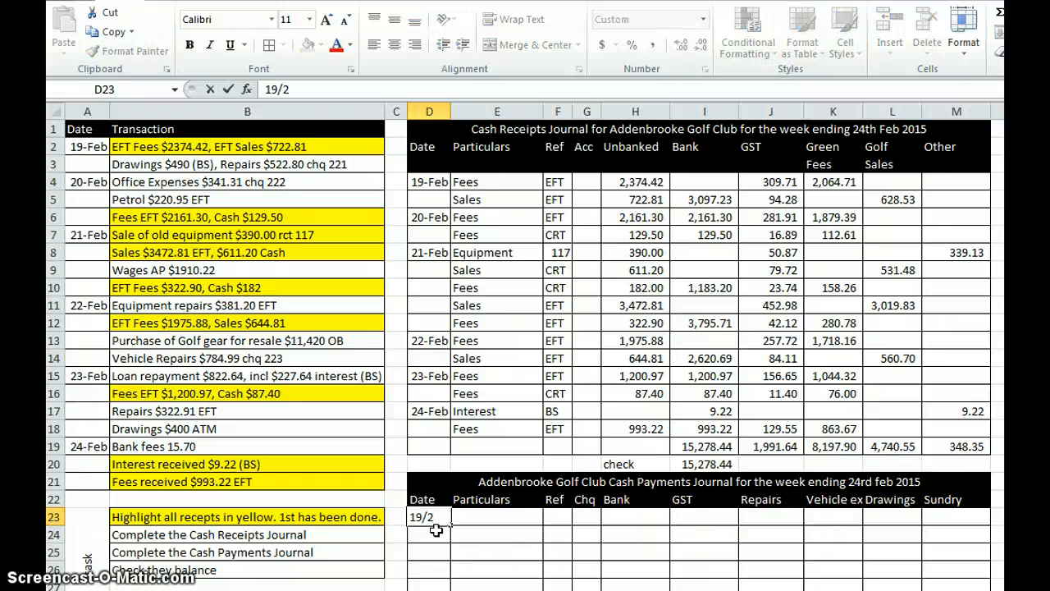
{"action": "key", "text": "Tab"}
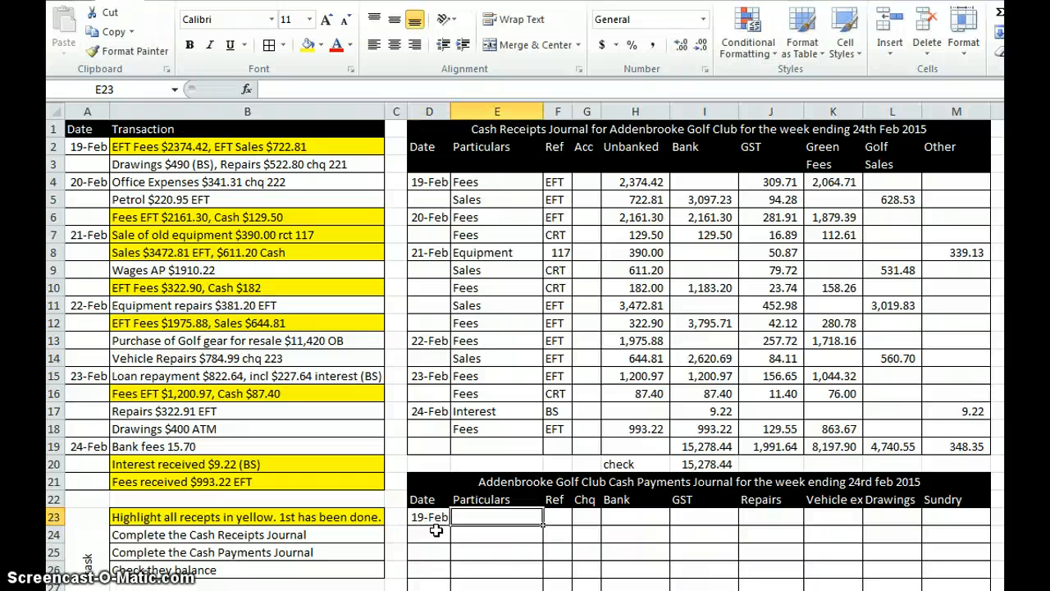
{"action": "type", "text": "Date"}
{"action": "key", "text": "BackSpace"}
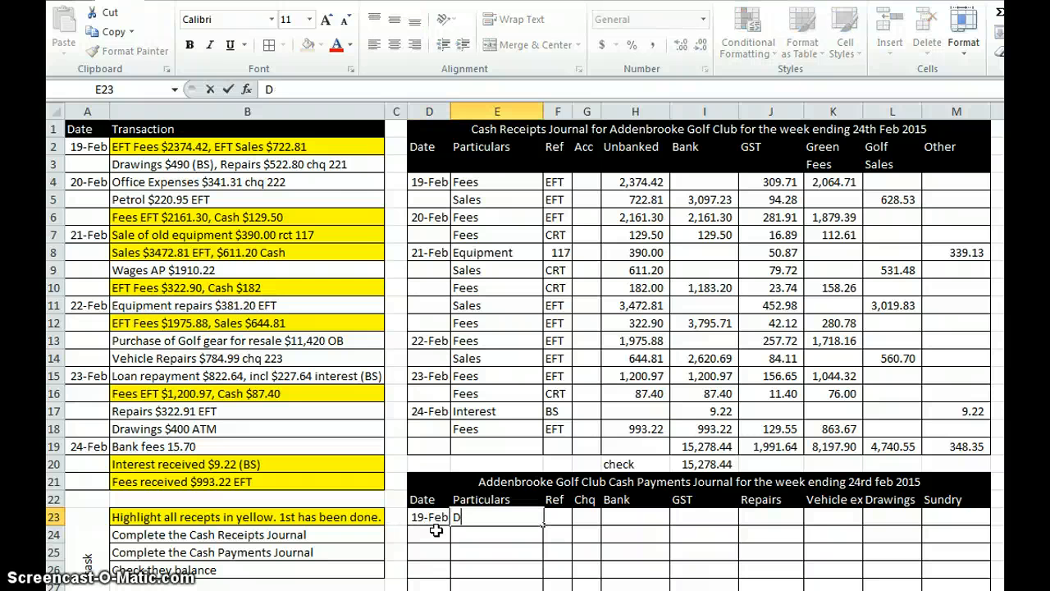
{"action": "type", "text": "rawing"}
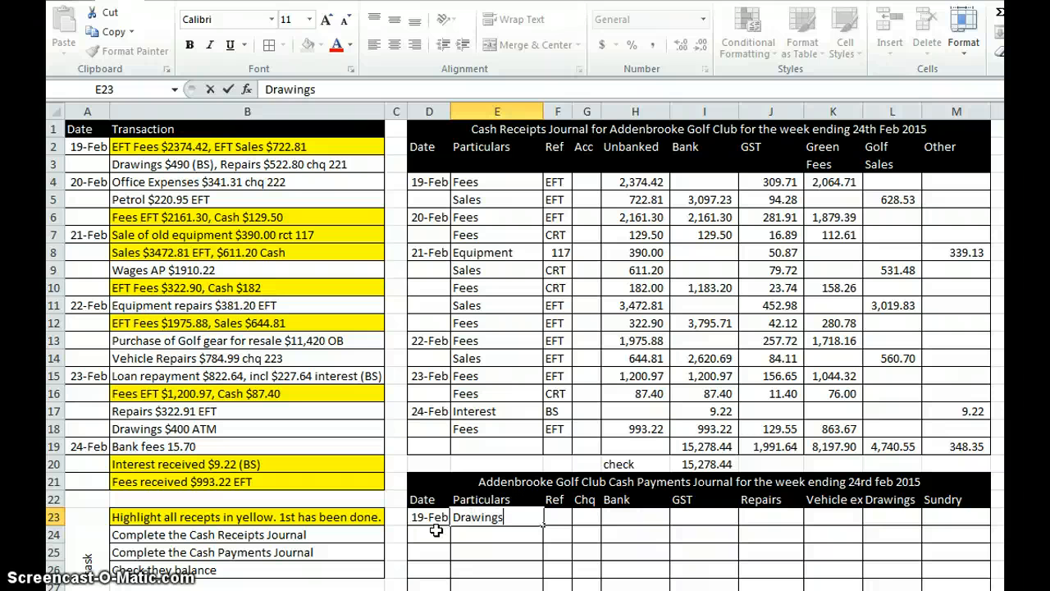
{"action": "type", "text": "s"}
{"action": "key", "text": "Tab"}
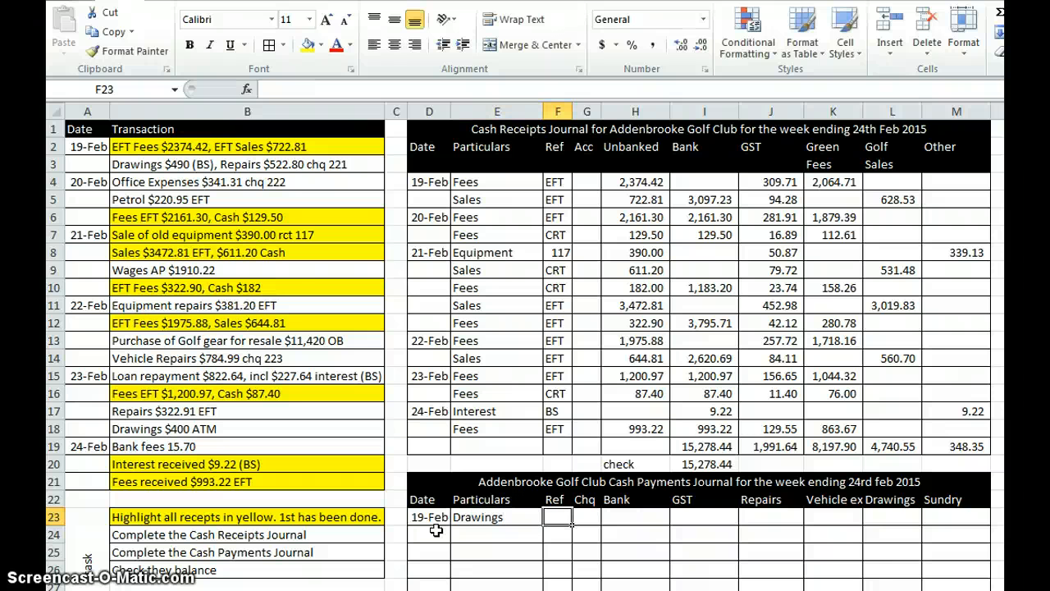
Step: Leave the drawings entry's Ref blank, and enter BS in its Chq column and 490 in its Bank column
{"action": "key", "text": "Tab"}
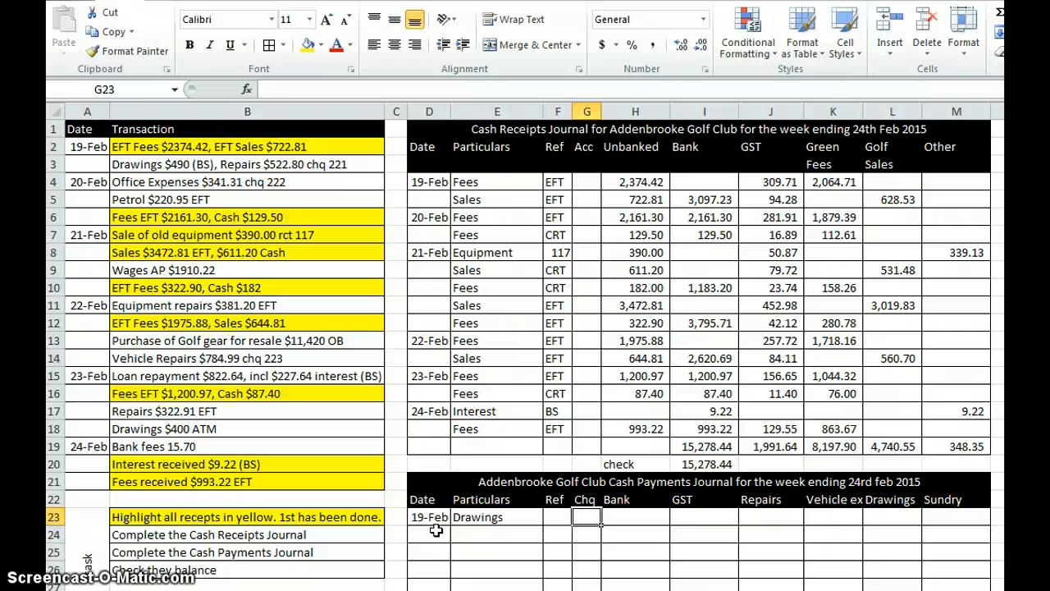
{"action": "type", "text": "BS"}
{"action": "key", "text": "Tab"}
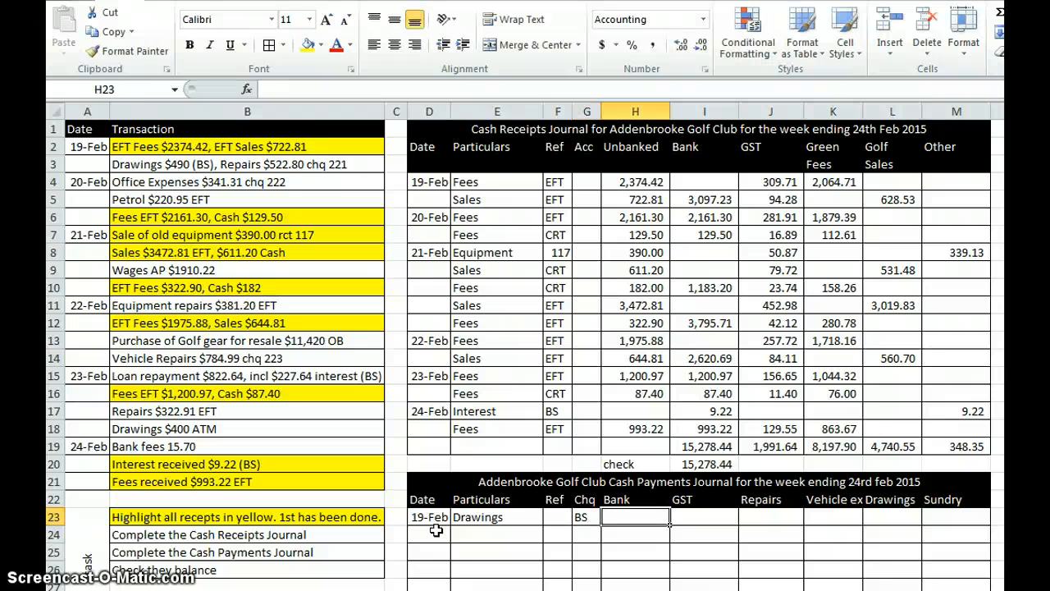
{"action": "type", "text": "490"}
{"action": "key", "text": "Return"}
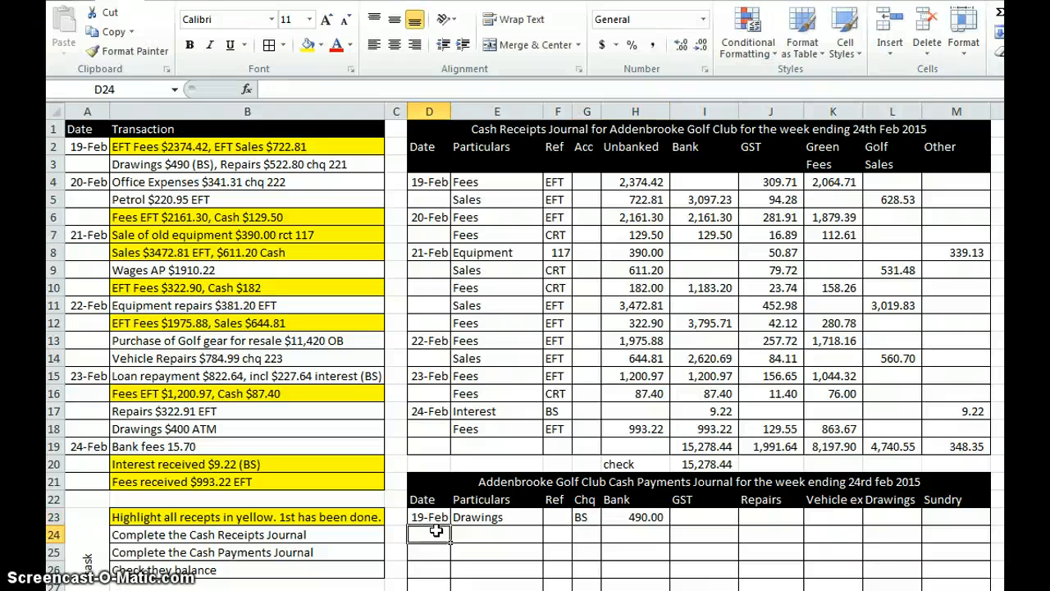
Step: Enter the 19-Feb repairs payment in row 24 with particulars "Repairs", Chq 221 and Bank amount 522.80
{"action": "key", "text": "Tab"}
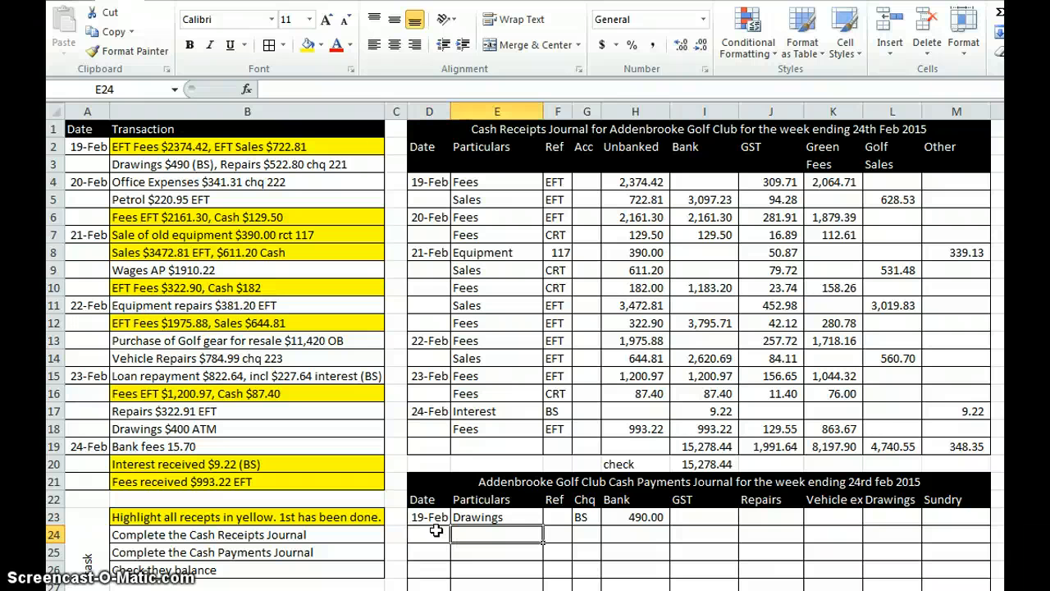
{"action": "type", "text": "Repai"}
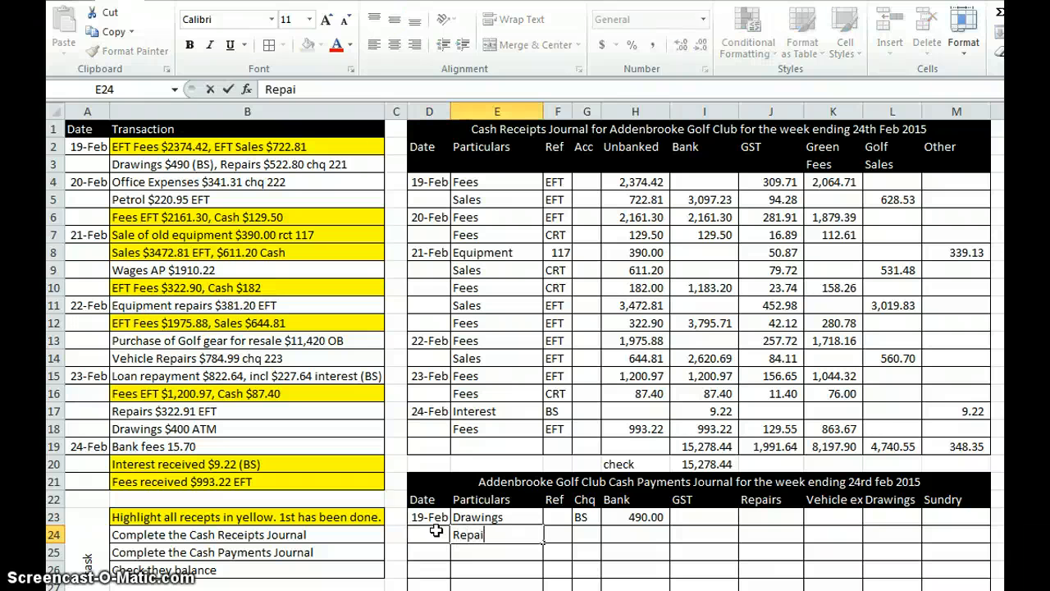
{"action": "key", "text": "Tab"}
{"action": "key", "text": "Tab"}
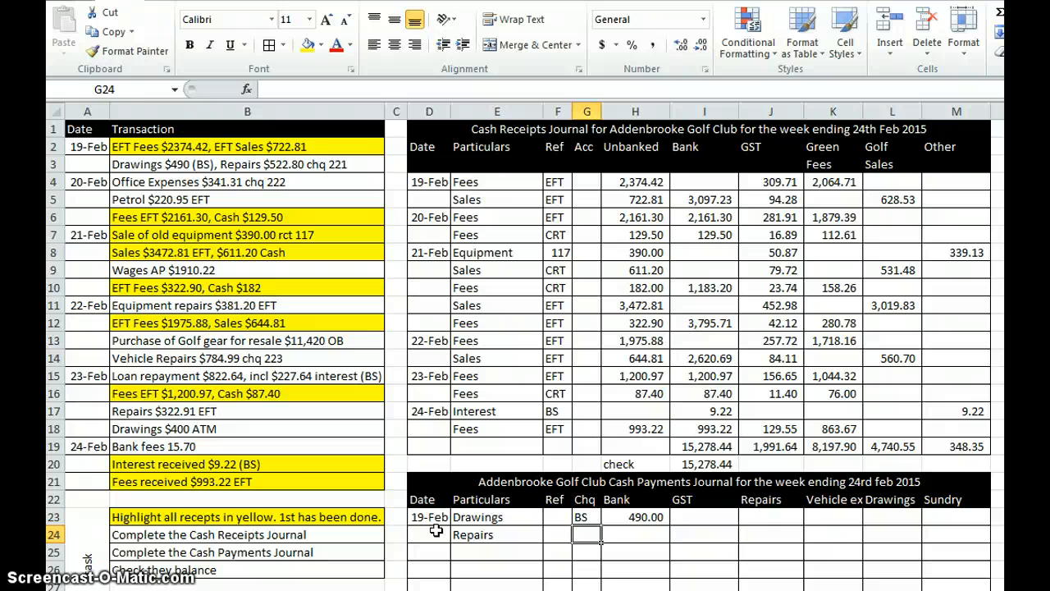
{"action": "type", "text": "221"}
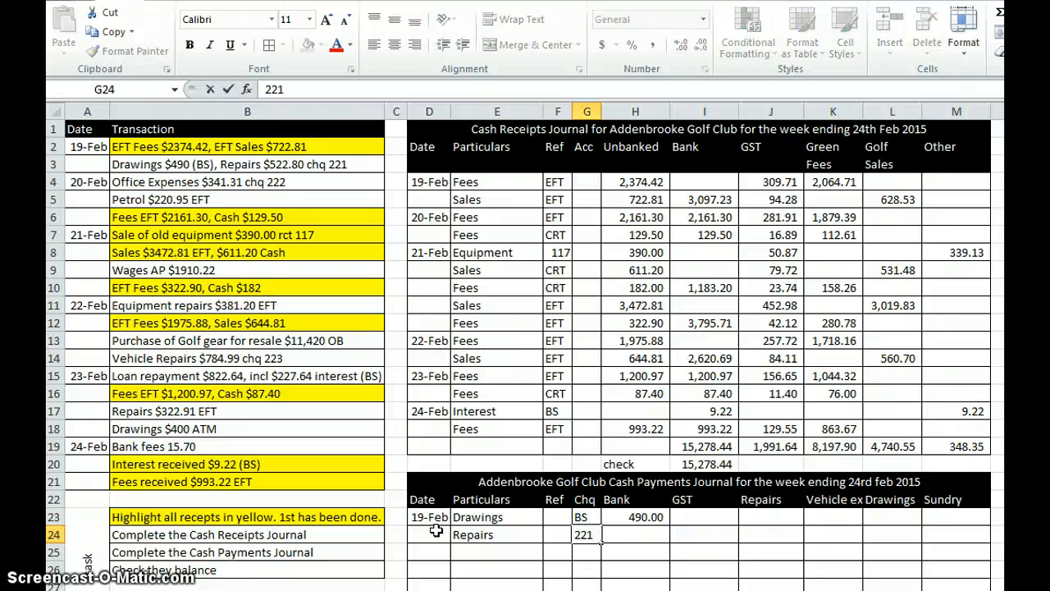
{"action": "left_click", "coordinate": [634, 533]}
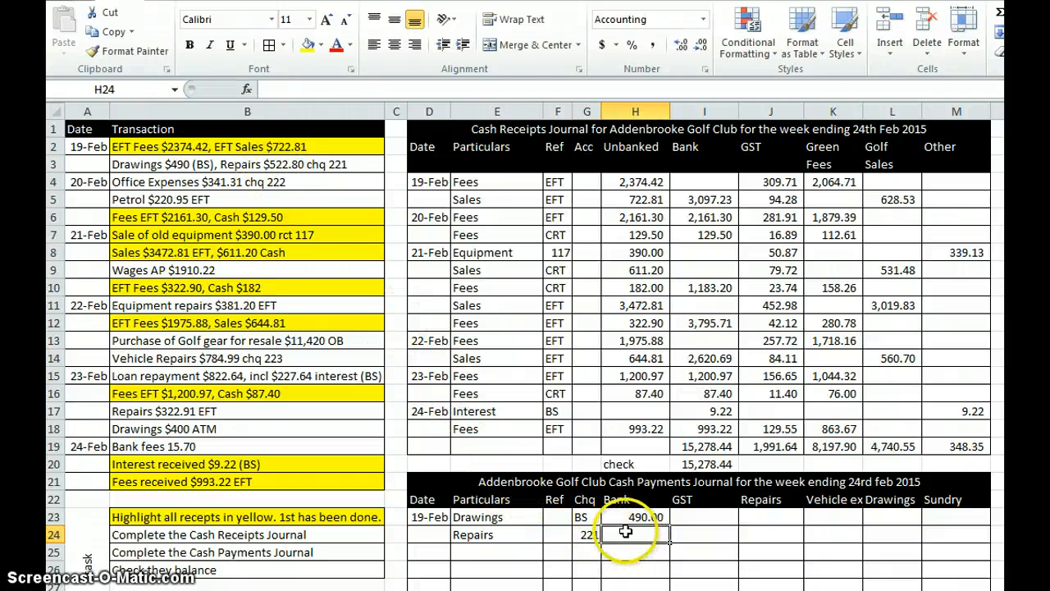
{"action": "type", "text": "522.8"}
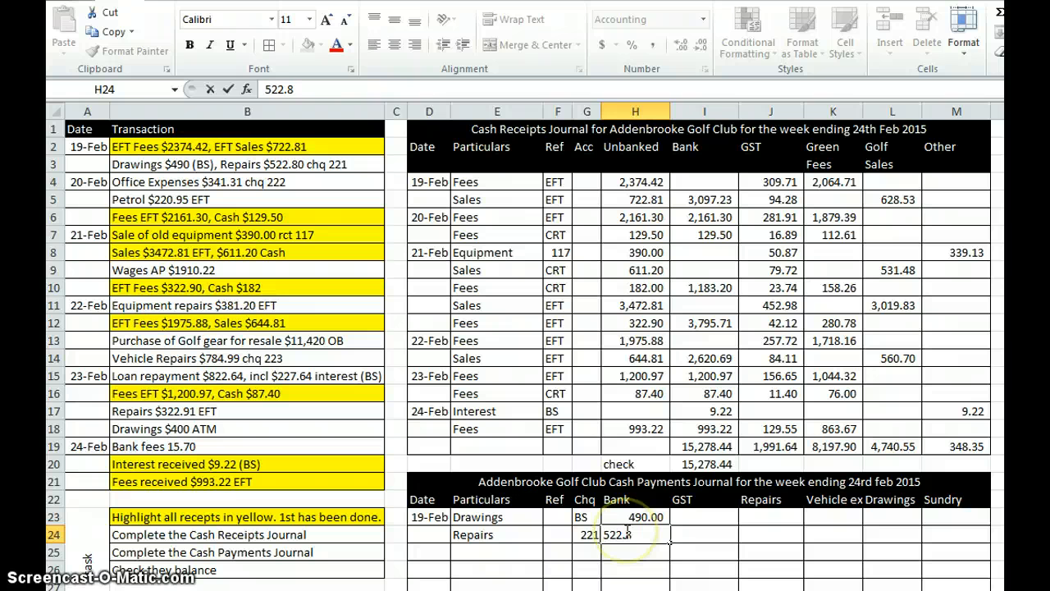
{"action": "key", "text": "Return"}
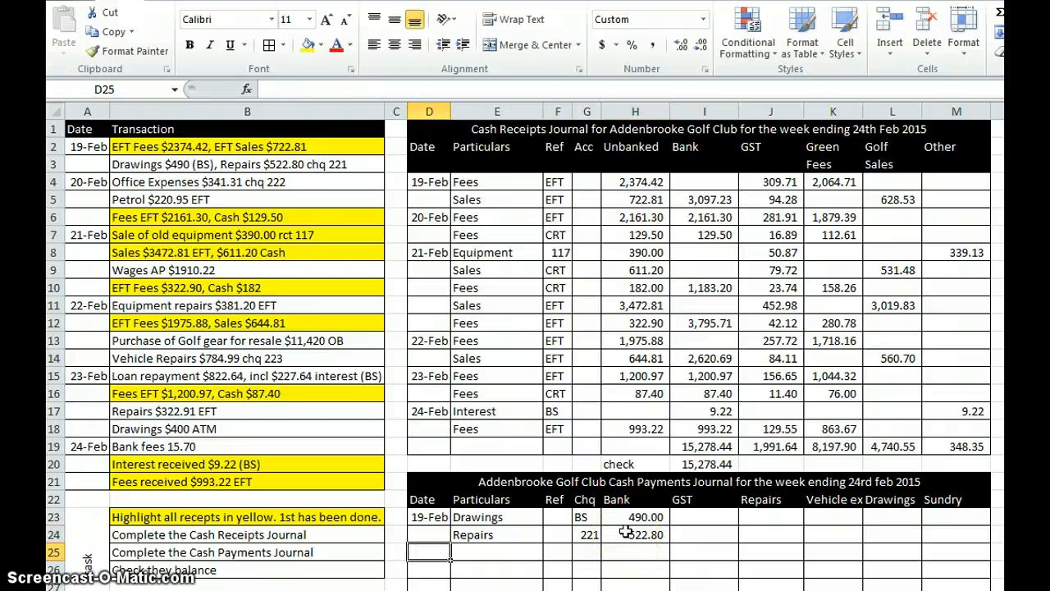
Step: Enter the office expenses payment in row 25 with date 20-Feb, particulars "Office Expenses", Chq 222 and Bank amount 341.31
{"action": "type", "text": "20/"}
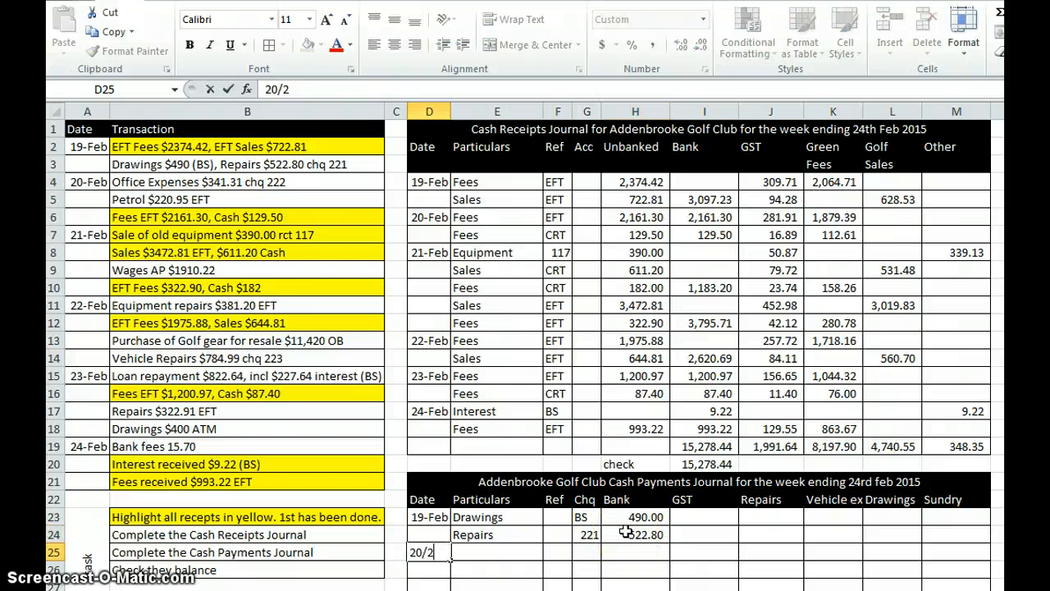
{"action": "type", "text": "2"}
{"action": "key", "text": "Tab"}
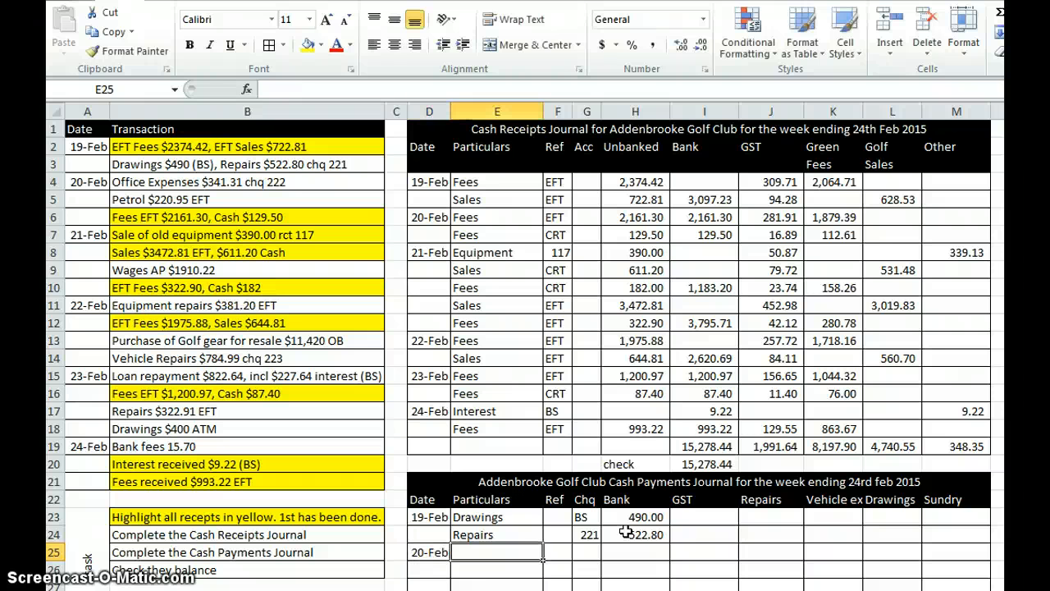
{"action": "type", "text": "Office"}
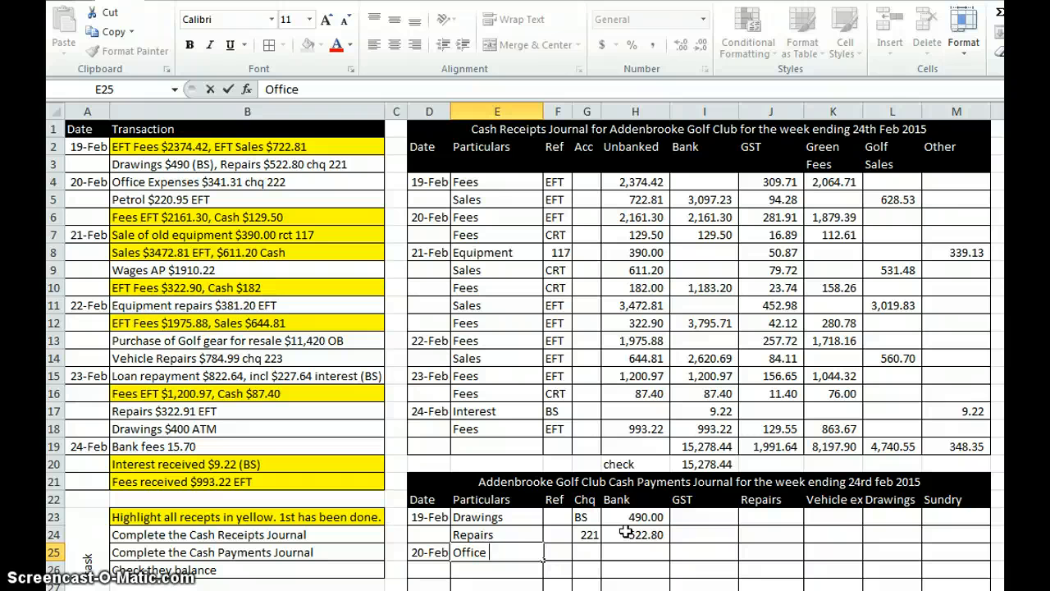
{"action": "type", "text": " Expenses"}
{"action": "key", "text": "Tab"}
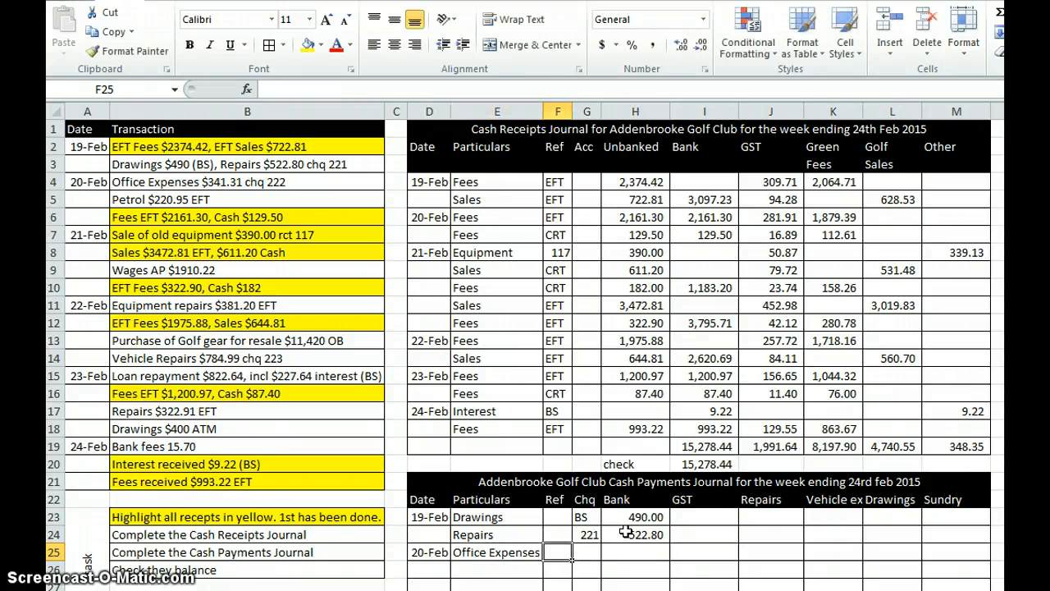
{"action": "key", "text": "Tab"}
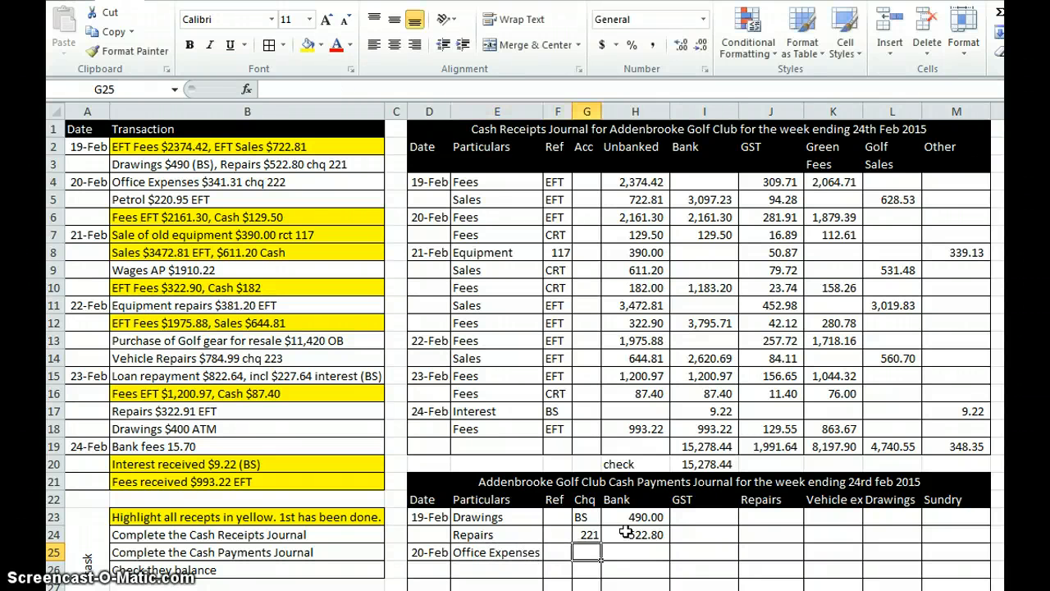
{"action": "type", "text": "222"}
{"action": "key", "text": "Tab"}
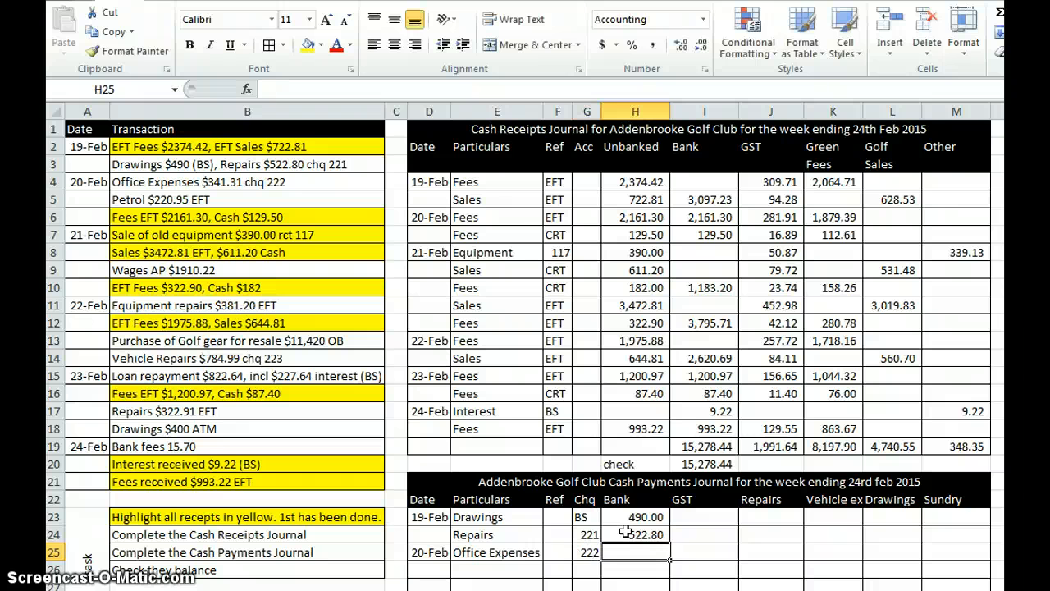
{"action": "type", "text": "341.31"}
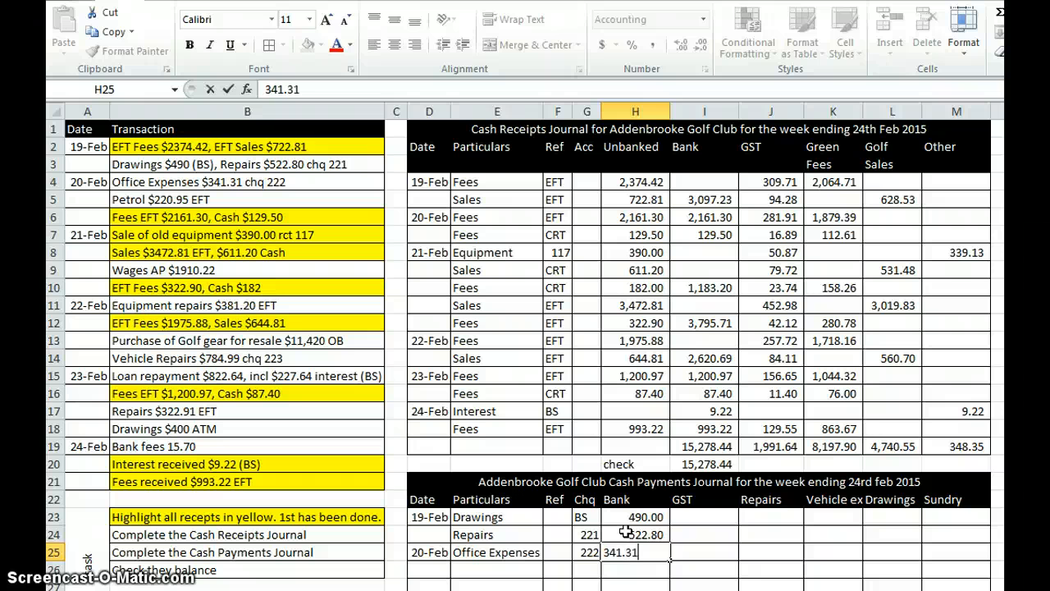
{"action": "key", "text": "Return"}
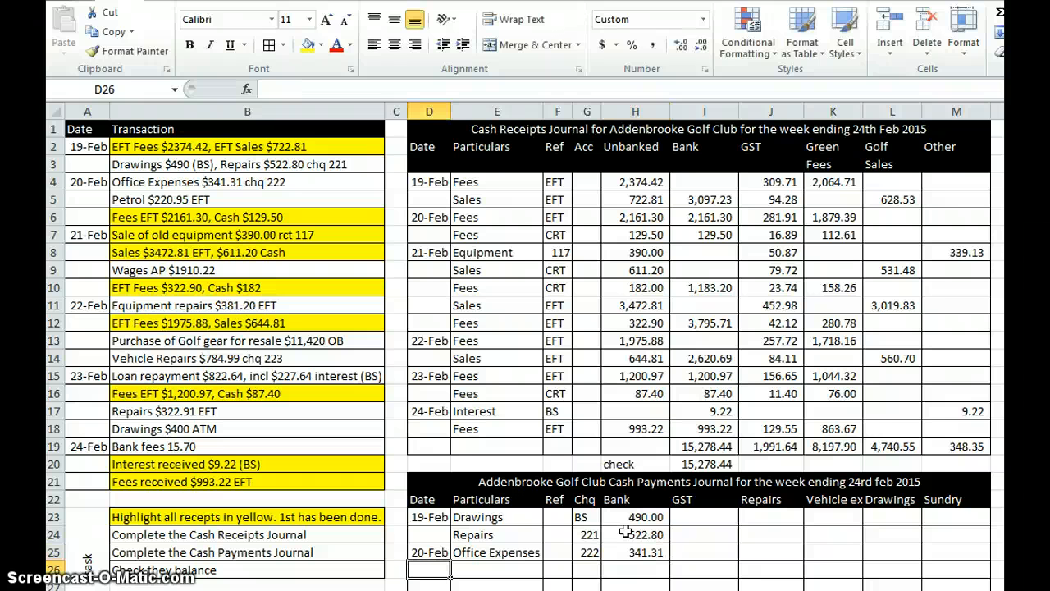
Step: Enter the petrol payment in row 26 with particulars "Vehicle expenses", EFT in the Chq column and Bank amount 220.95
{"action": "key", "text": "Tab"}
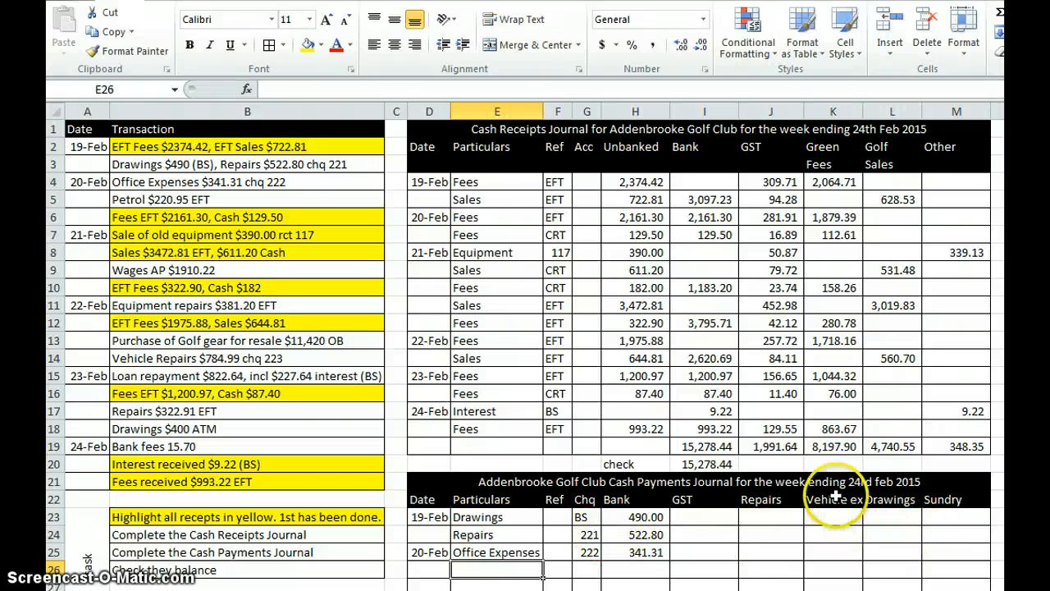
{"action": "type", "text": "V"}
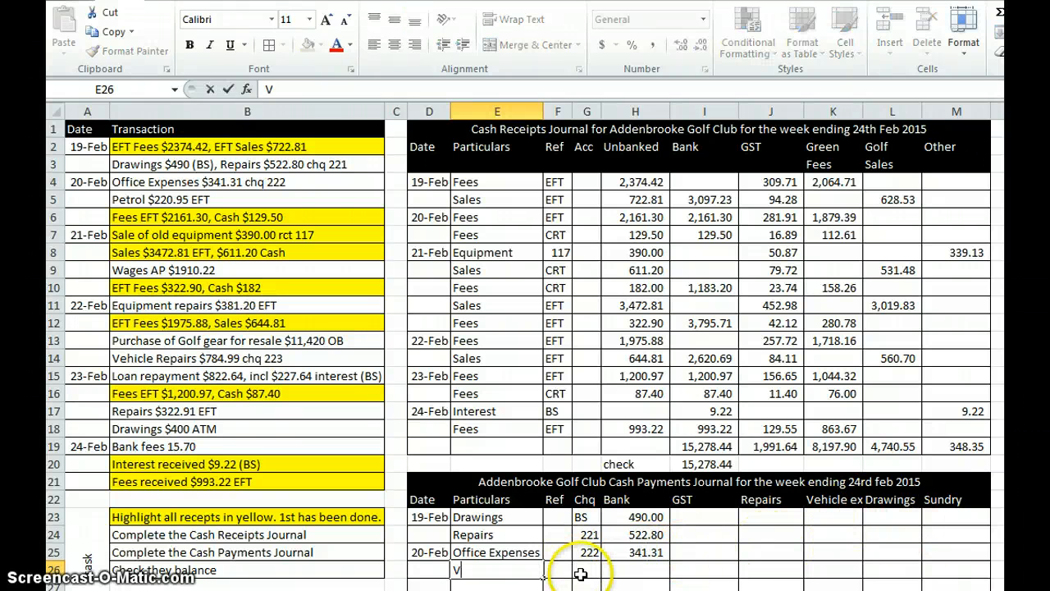
{"action": "type", "text": "ehicle ex"}
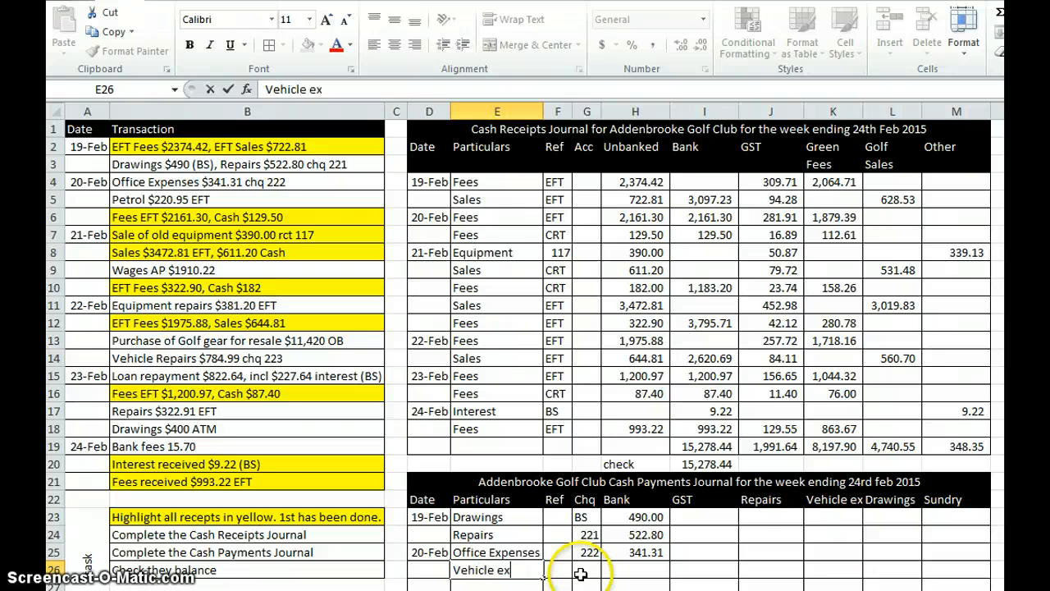
{"action": "type", "text": "penses"}
{"action": "key", "text": "Tab"}
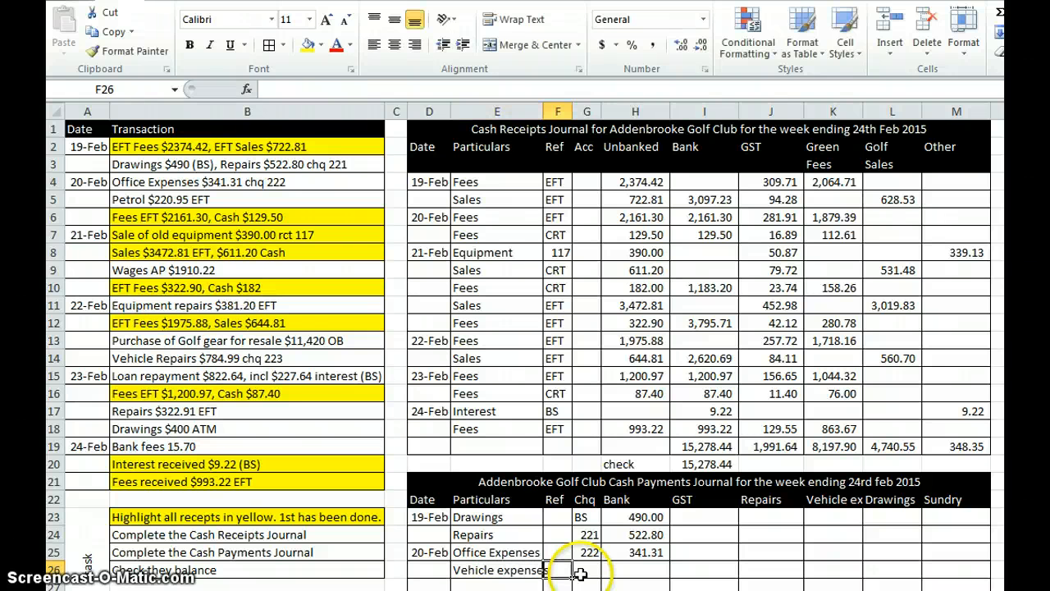
{"action": "left_click", "coordinate": [580, 575]}
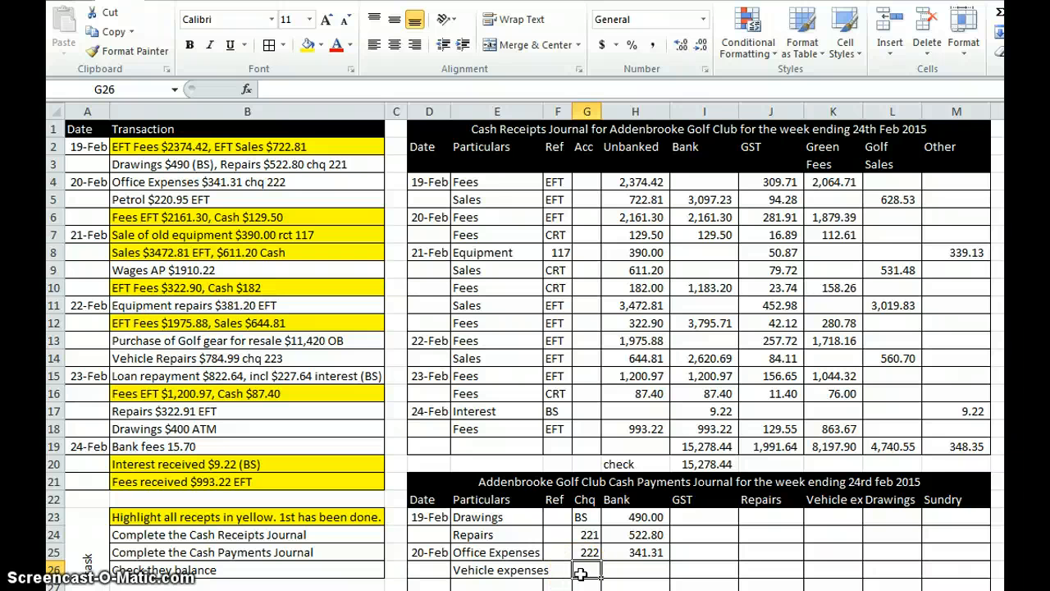
{"action": "type", "text": "EFT"}
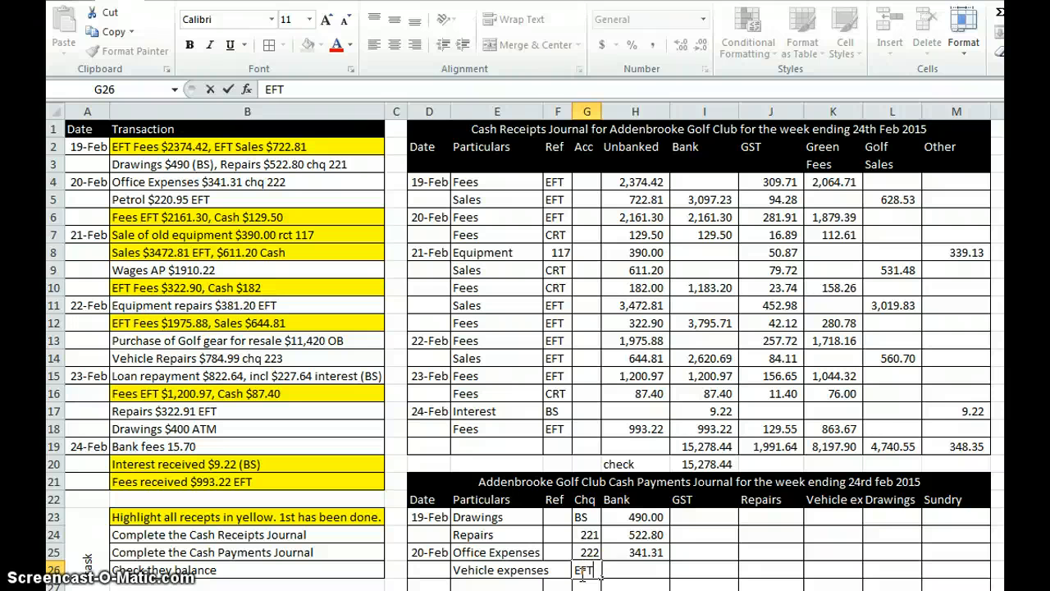
{"action": "key", "text": "Tab"}
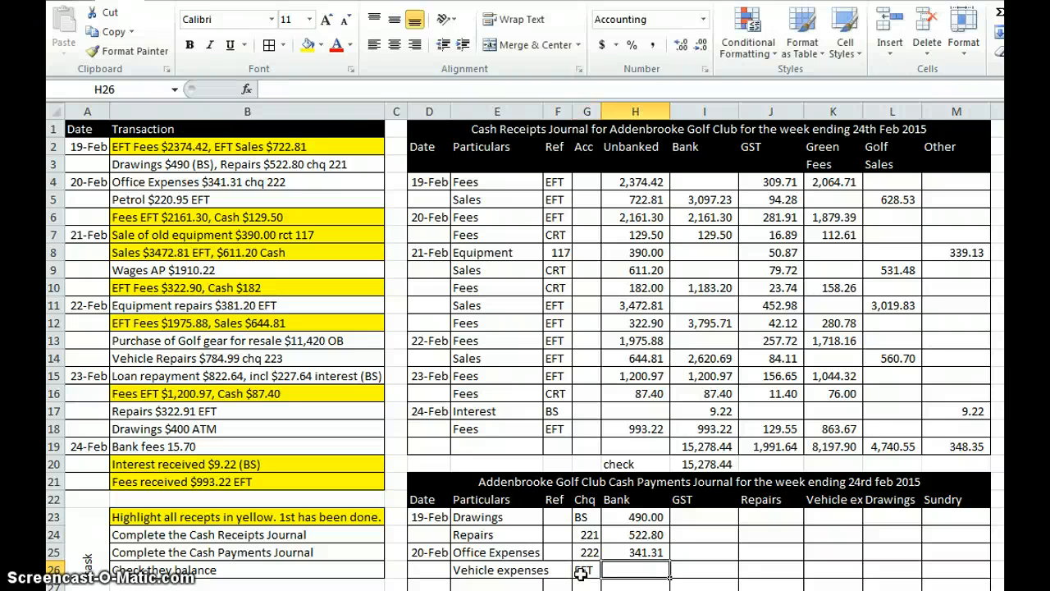
{"action": "type", "text": "220."}
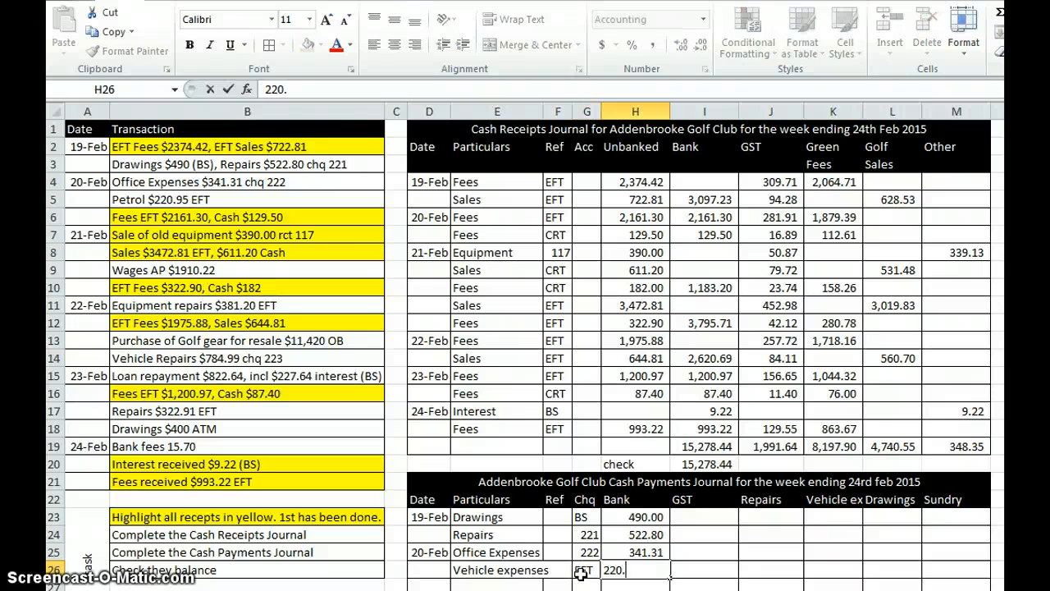
{"action": "type", "text": "95"}
{"action": "key", "text": "Return"}
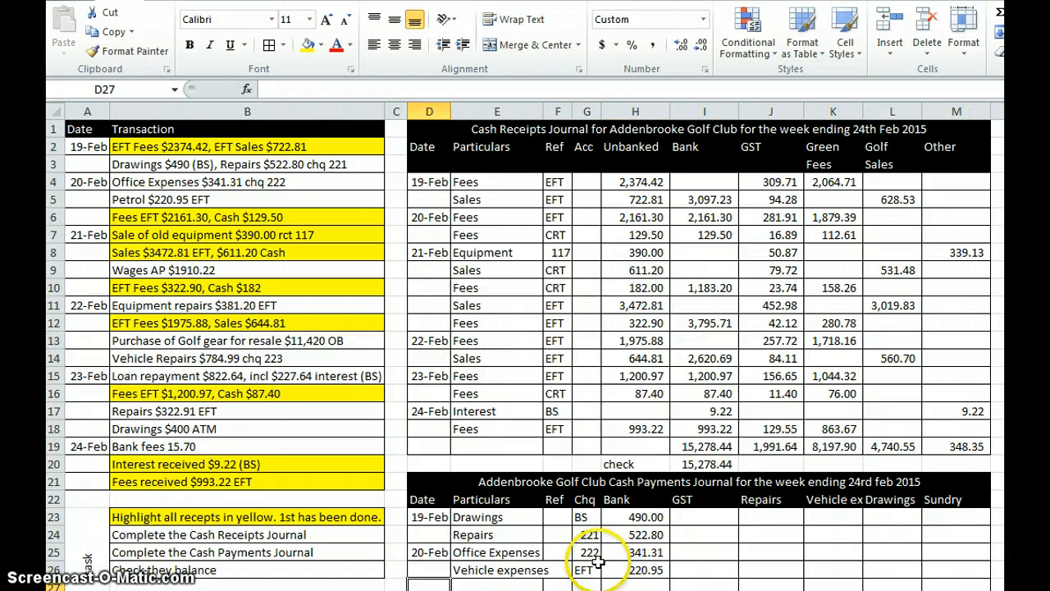
Step: Enter the wages payment in row 27 with date 21-Feb, particulars "Wages", AP in the Chq column and Bank amount 1910.22
{"action": "type", "text": "21/2"}
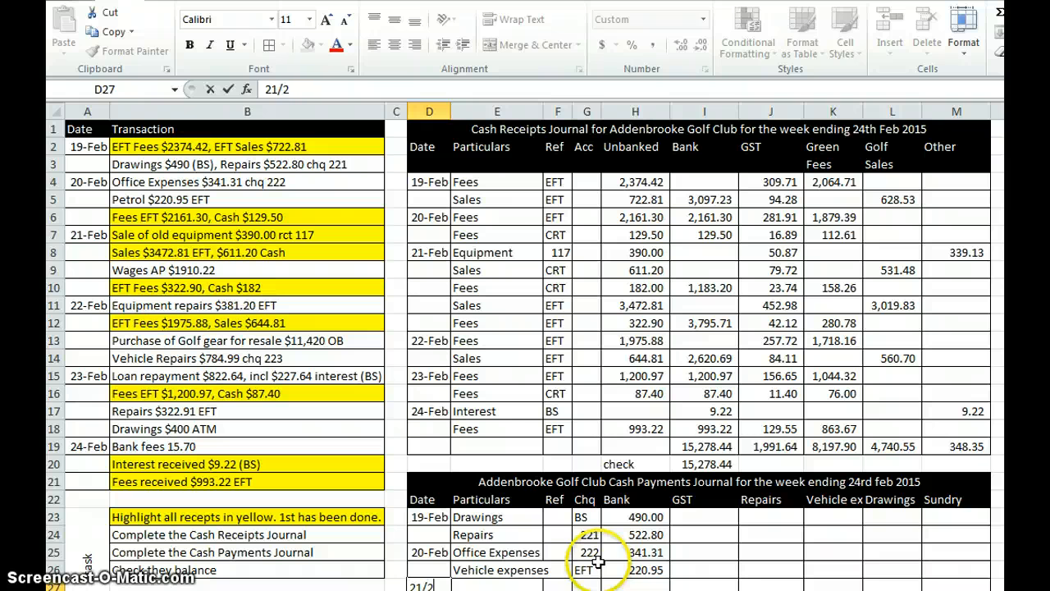
{"action": "key", "text": "Tab"}
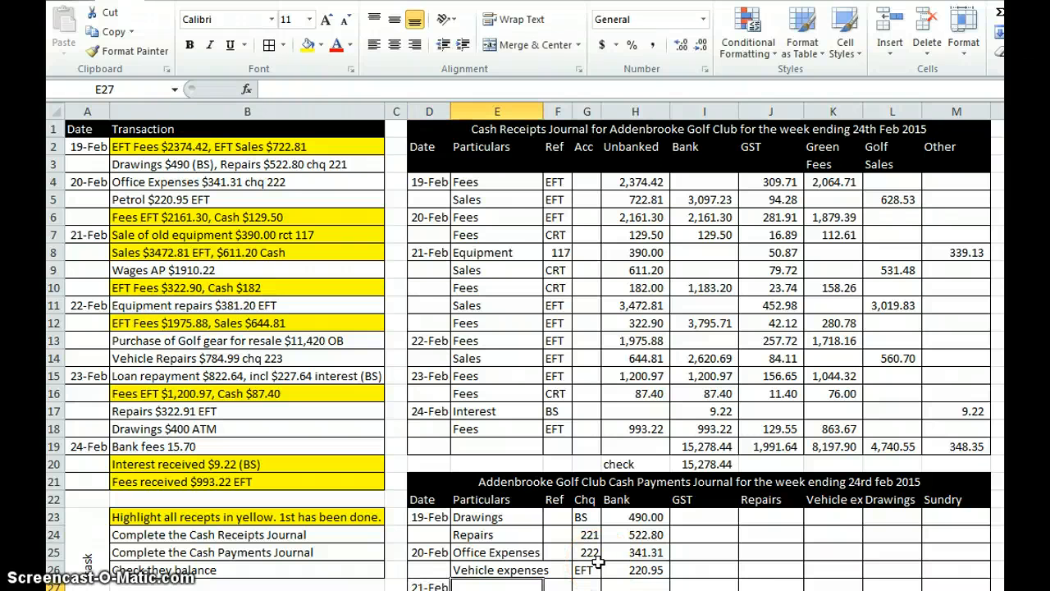
{"action": "type", "text": "Wages"}
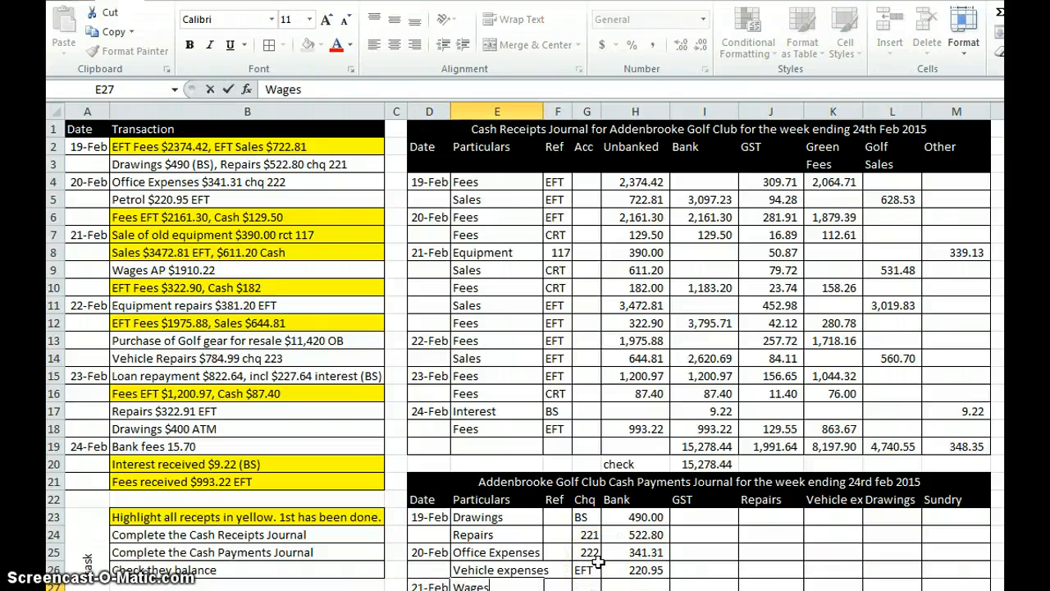
{"action": "key", "text": "Tab"}
{"action": "key", "text": "Tab"}
{"action": "type", "text": "AP"}
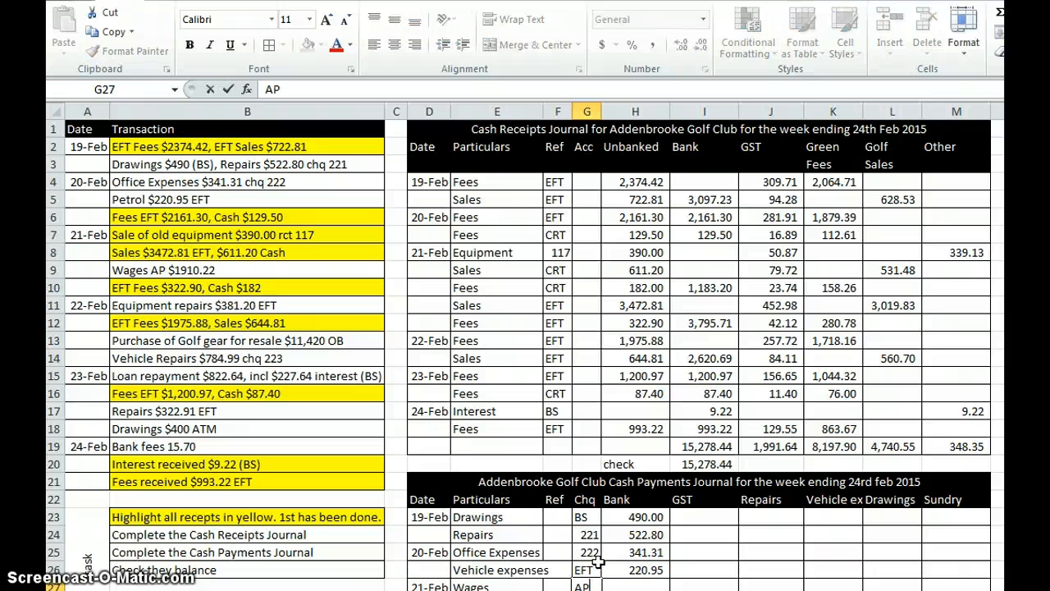
{"action": "key", "text": "Tab"}
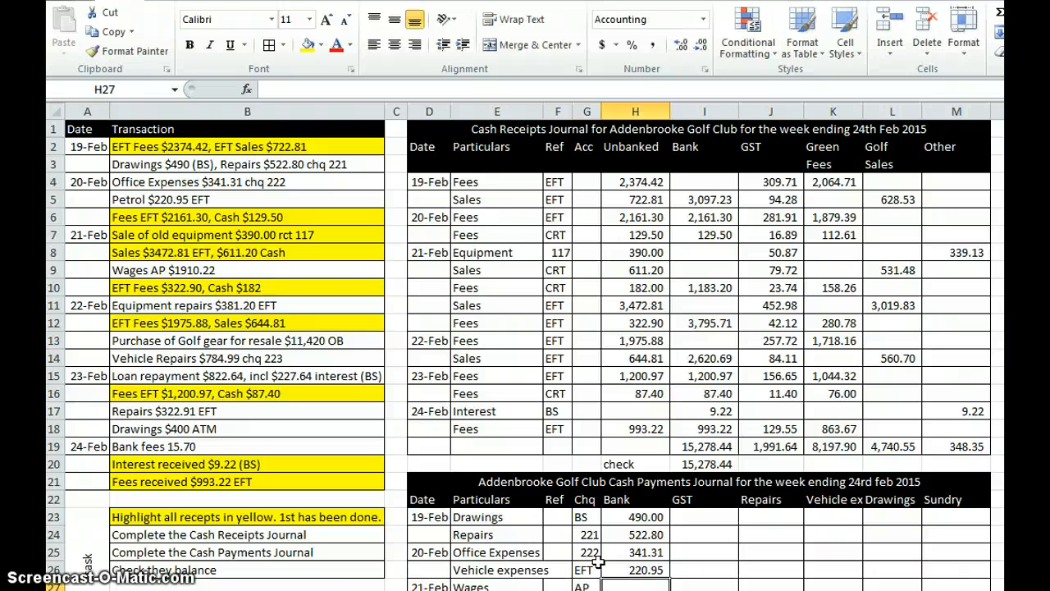
{"action": "type", "text": "1910.22"}
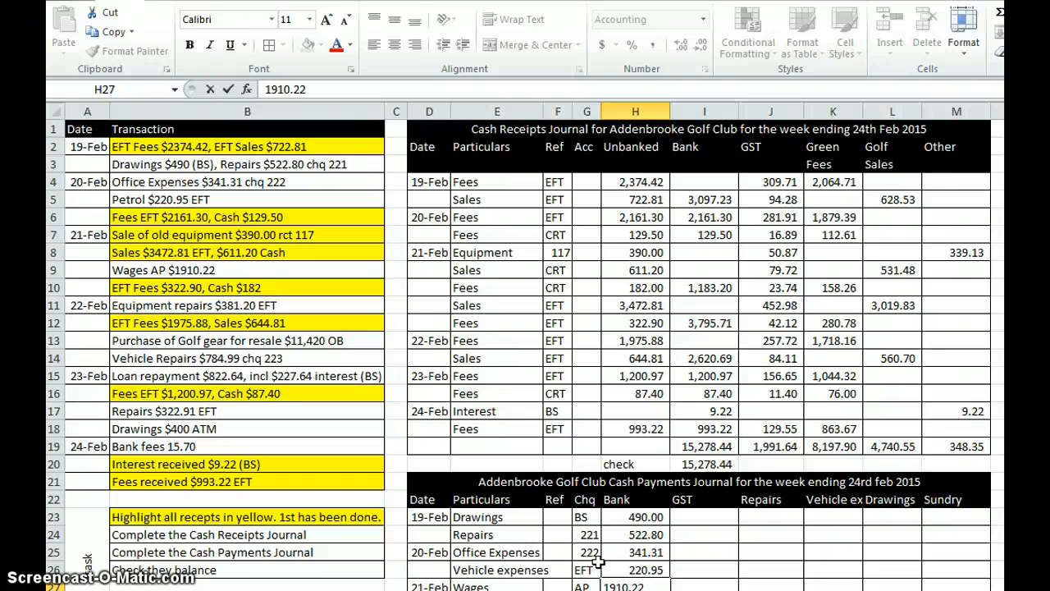
{"action": "key", "text": "Return"}
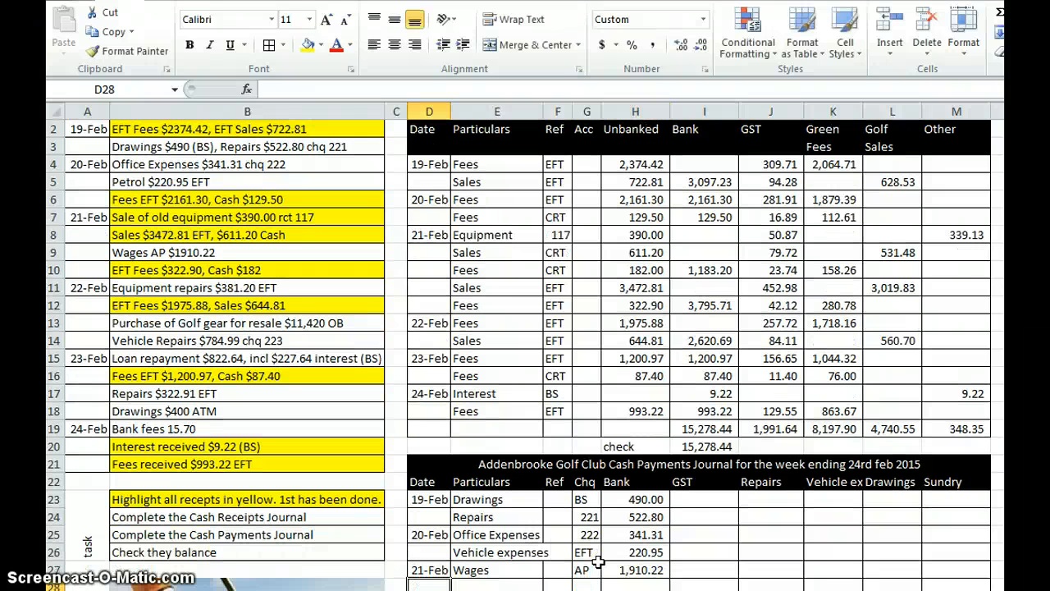
Step: Enter the equipment repairs payment in row 28 with date 22-Feb, particulars "Repairs", EFT in the Chq column and Bank amount 381.20
{"action": "type", "text": "22/2"}
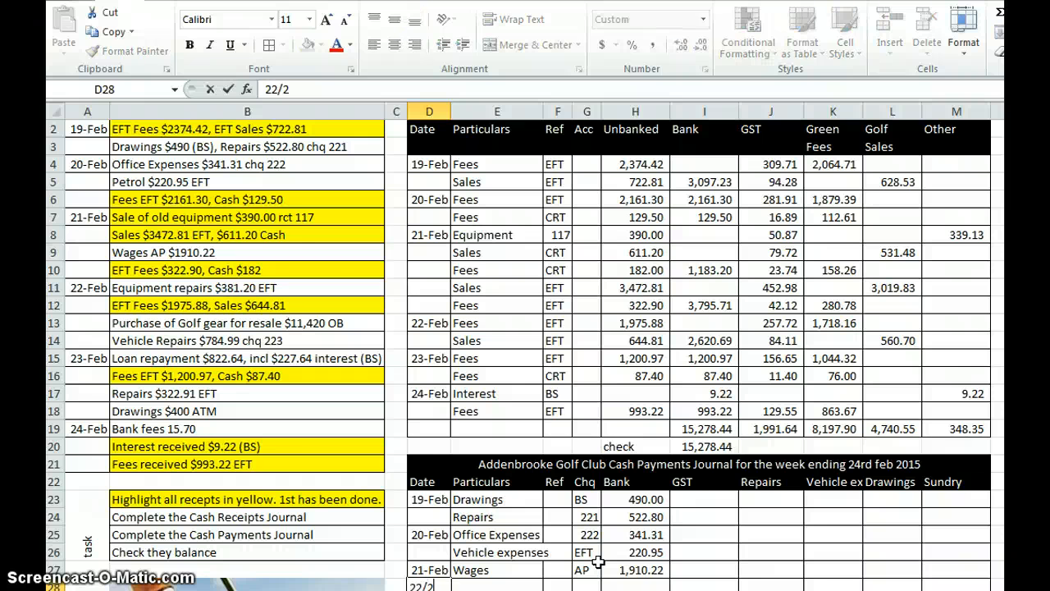
{"action": "key", "text": "Tab"}
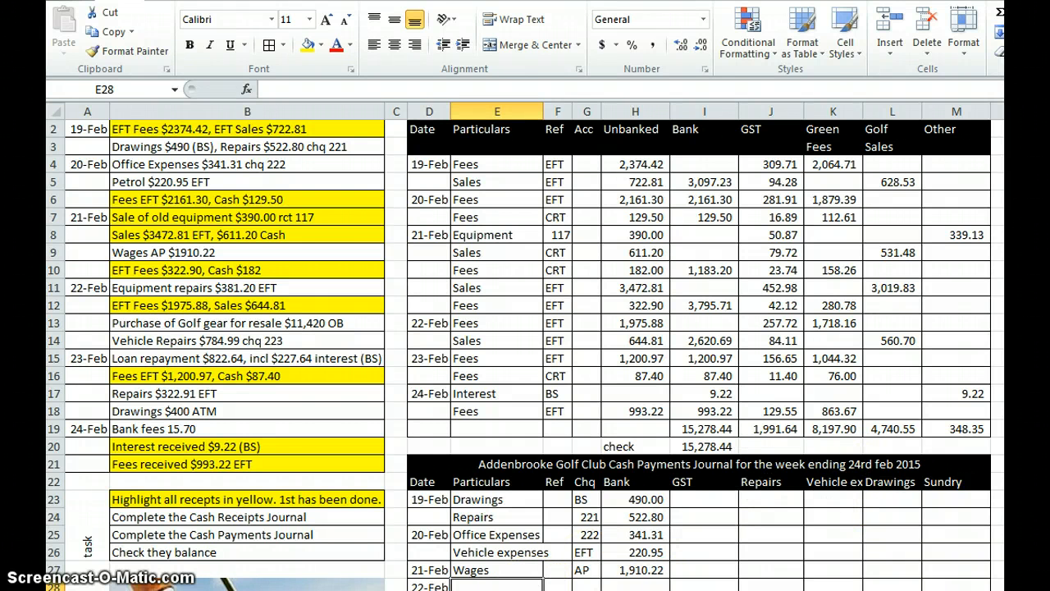
{"action": "type", "text": "Repairs"}
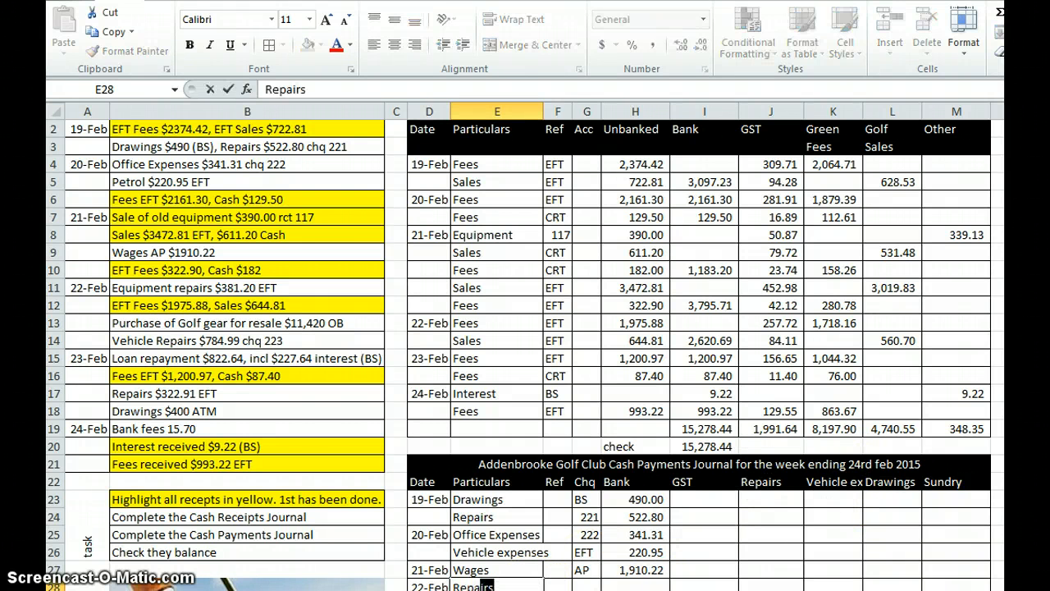
{"action": "key", "text": "Tab"}
{"action": "key", "text": "Tab"}
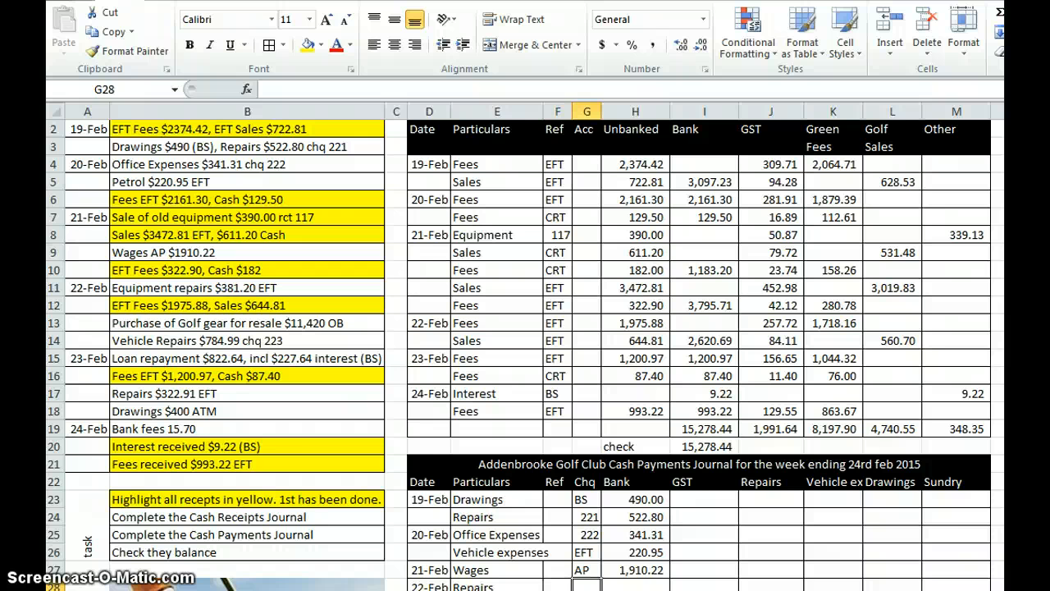
{"action": "type", "text": "EFT"}
{"action": "key", "text": "Tab"}
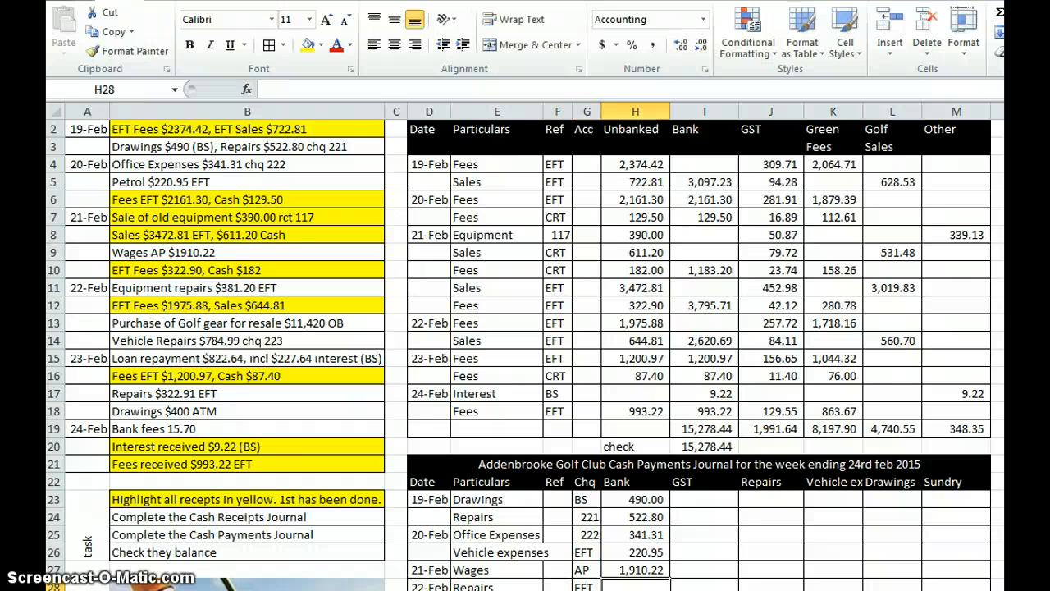
{"action": "type", "text": "1"}
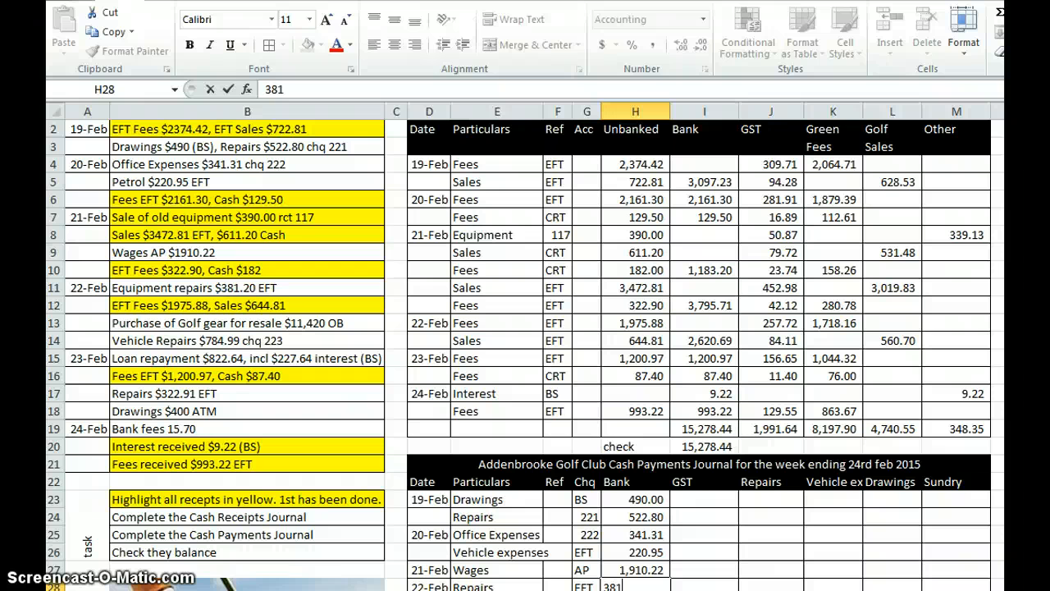
{"action": "type", "text": ".2"}
{"action": "key", "text": "Return"}
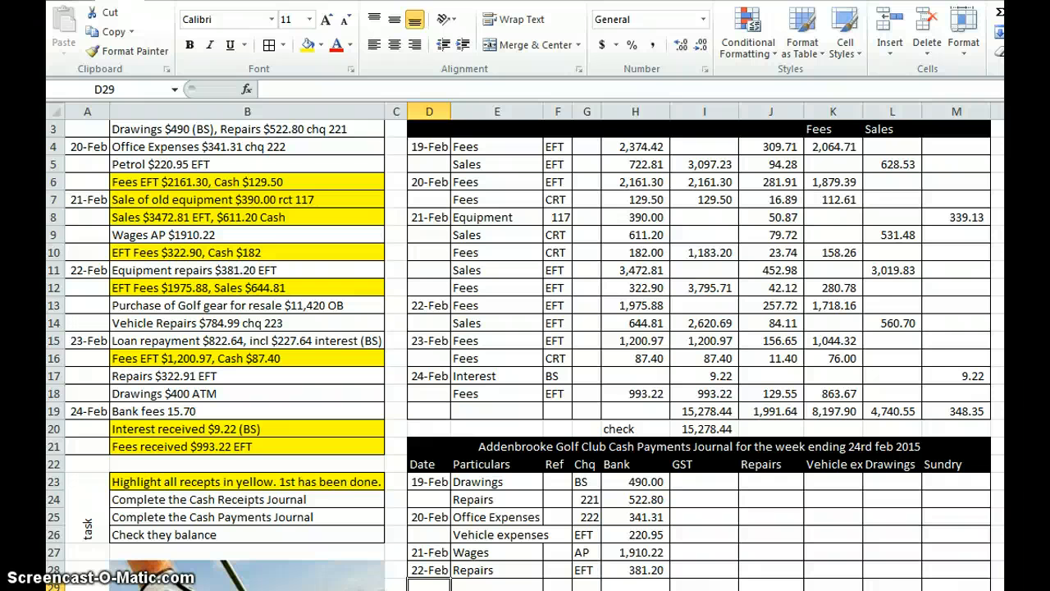
Step: Enter the golf gear purchase in row 29 with particulars "Purchases", OB in the Chq column and Bank amount 11420
{"action": "key", "text": "Tab"}
{"action": "type", "text": "Pu"}
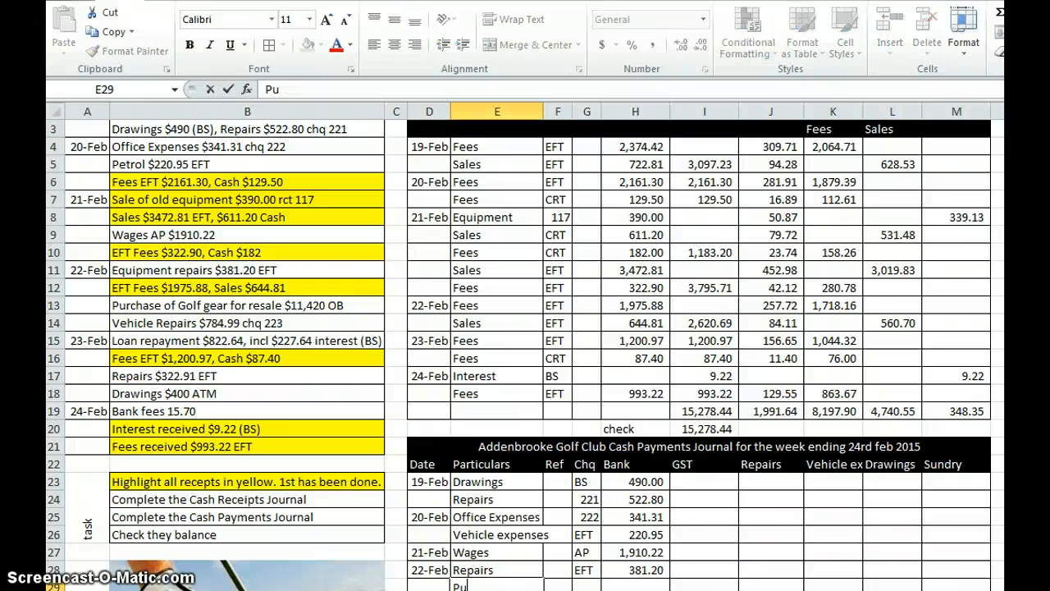
{"action": "type", "text": "rchases"}
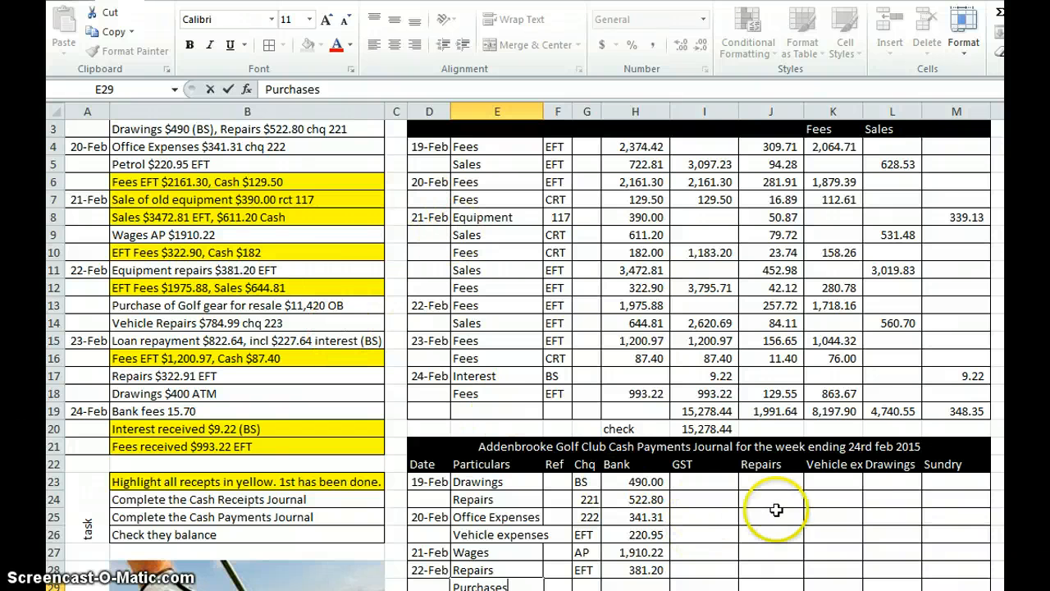
{"action": "key", "text": "Tab"}
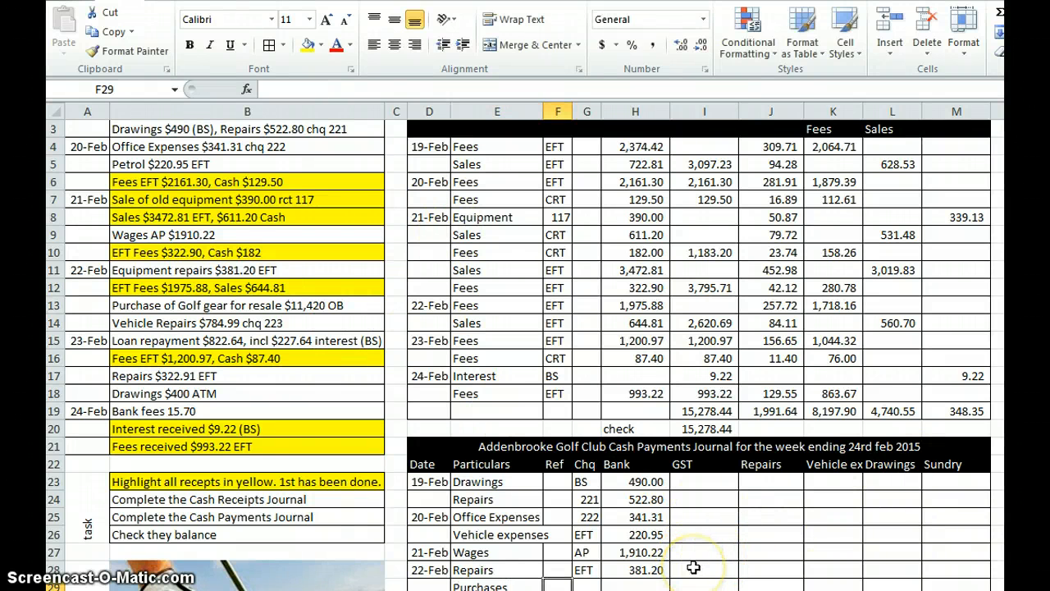
{"action": "key", "text": "Tab"}
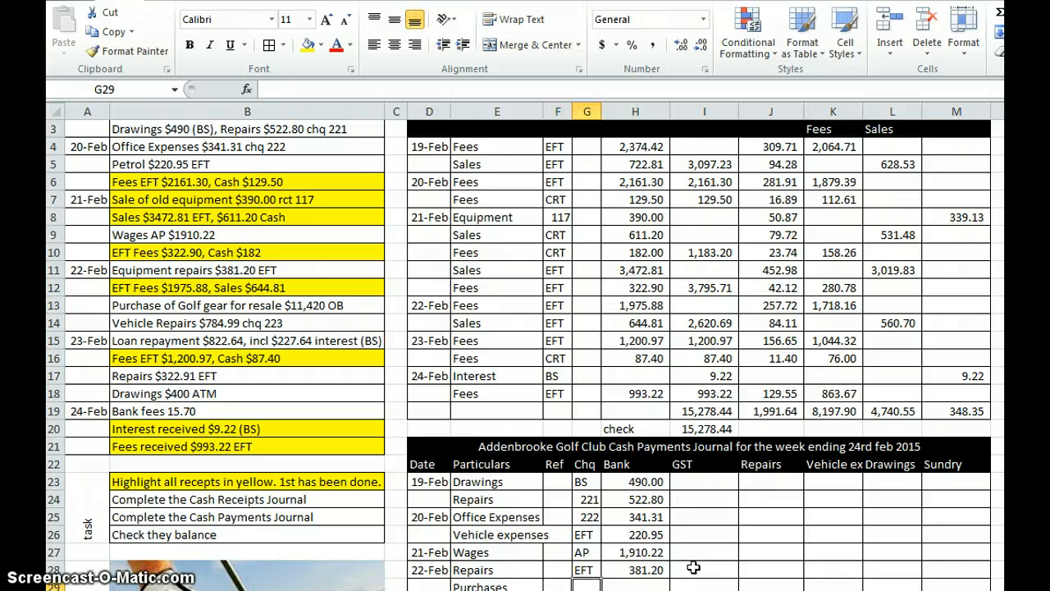
{"action": "type", "text": "OB"}
{"action": "key", "text": "Tab"}
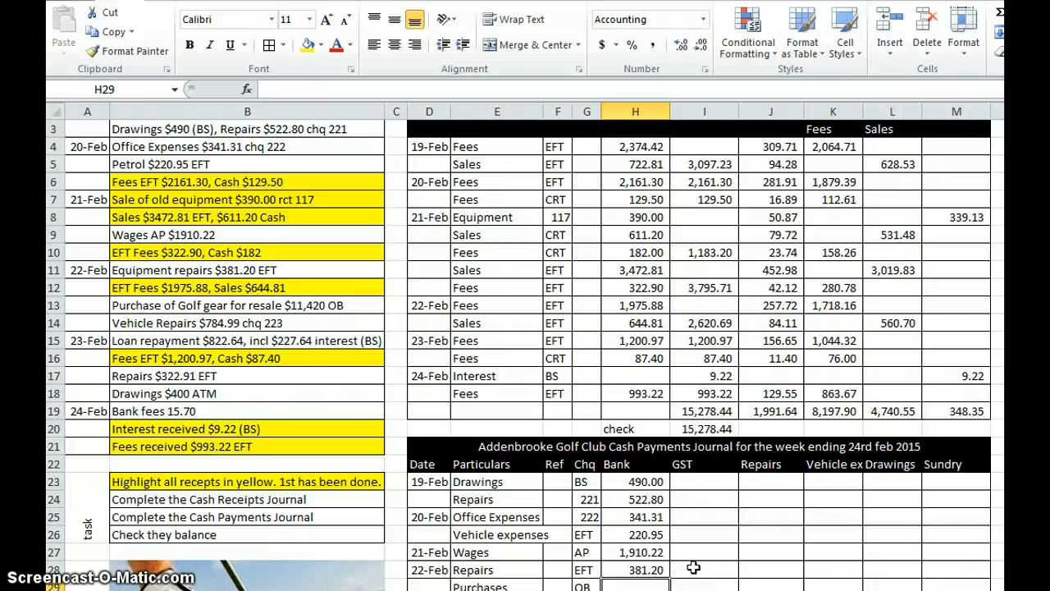
{"action": "type", "text": "11420"}
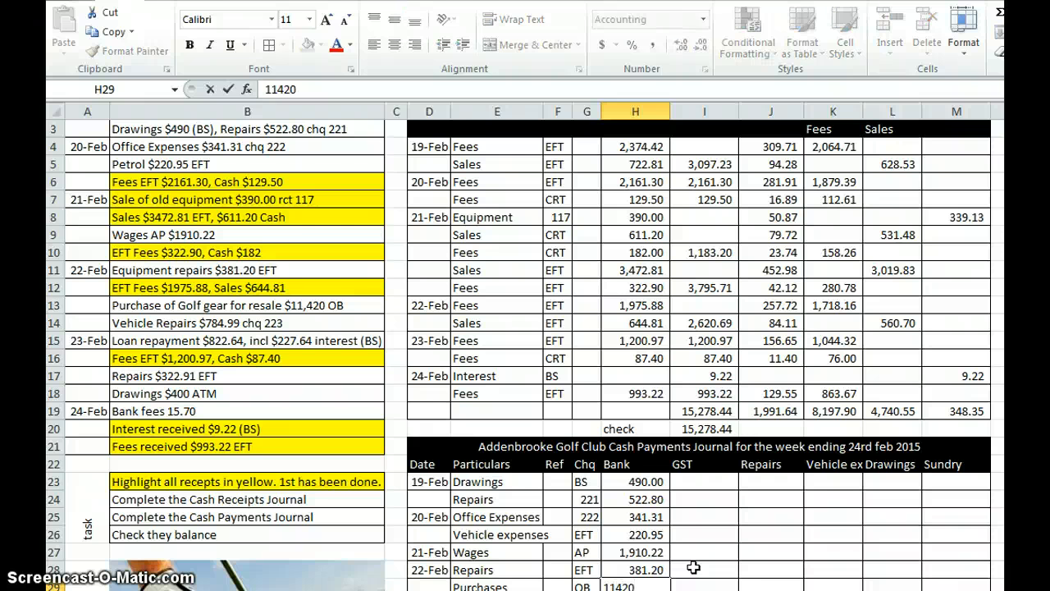
{"action": "key", "text": "Return"}
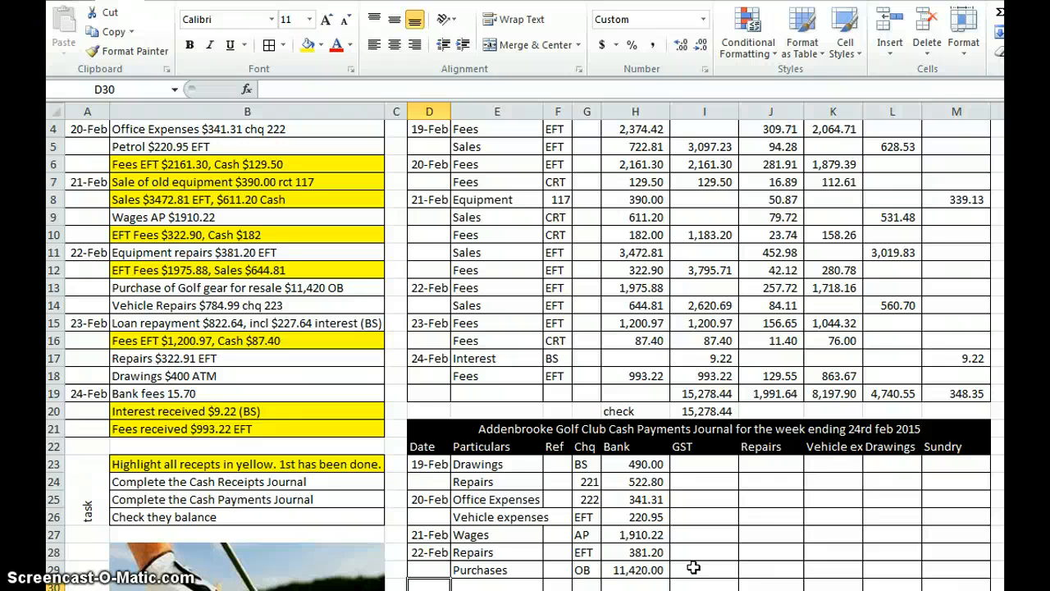
Step: Enter the vehicle repairs payment in row 30 with particulars "Vehicle expenses", Chq 223 and Bank amount 784.99
{"action": "key", "text": "Tab"}
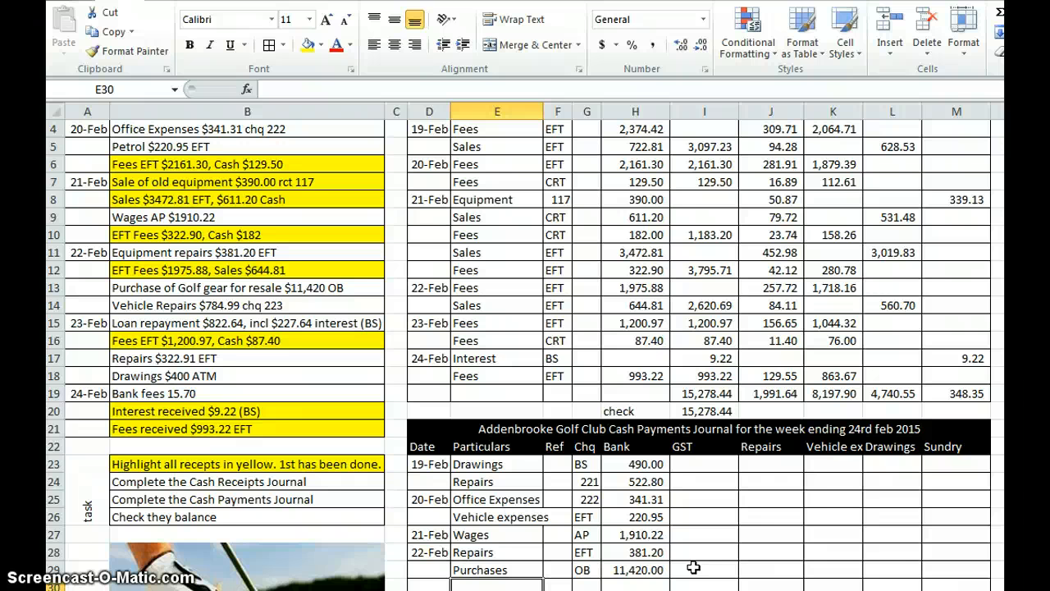
{"action": "type", "text": "Vehicle expenses"}
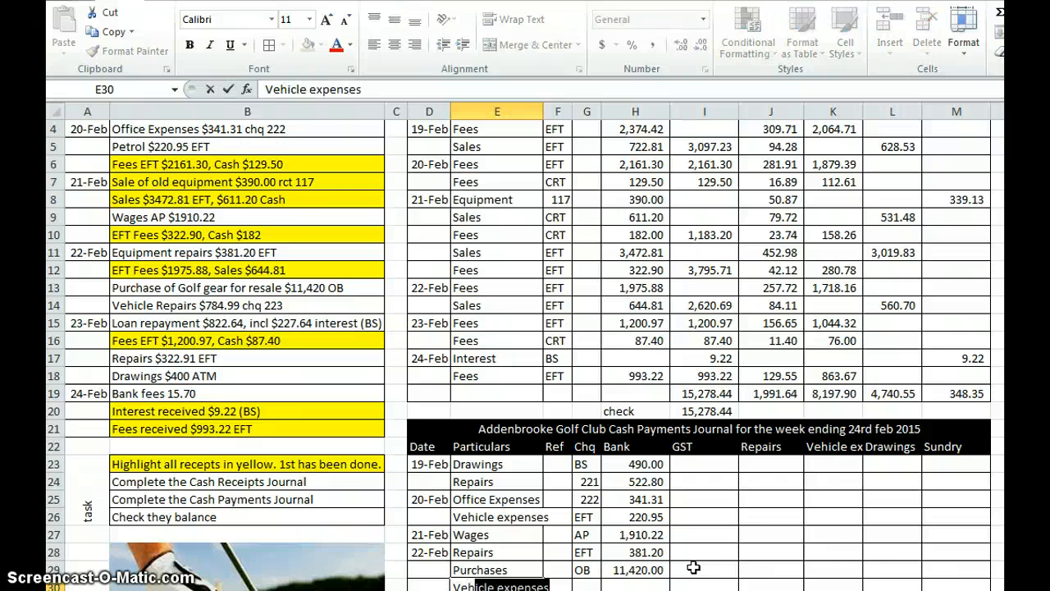
{"action": "key", "text": "Tab"}
{"action": "key", "text": "Tab"}
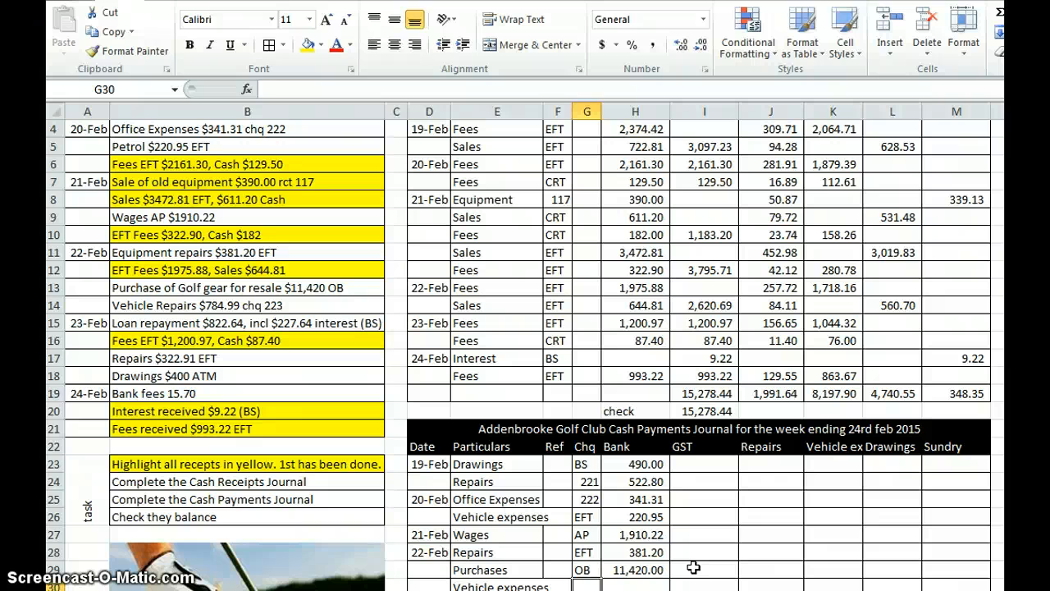
{"action": "type", "text": "223"}
{"action": "key", "text": "Tab"}
{"action": "type", "text": "784.99"}
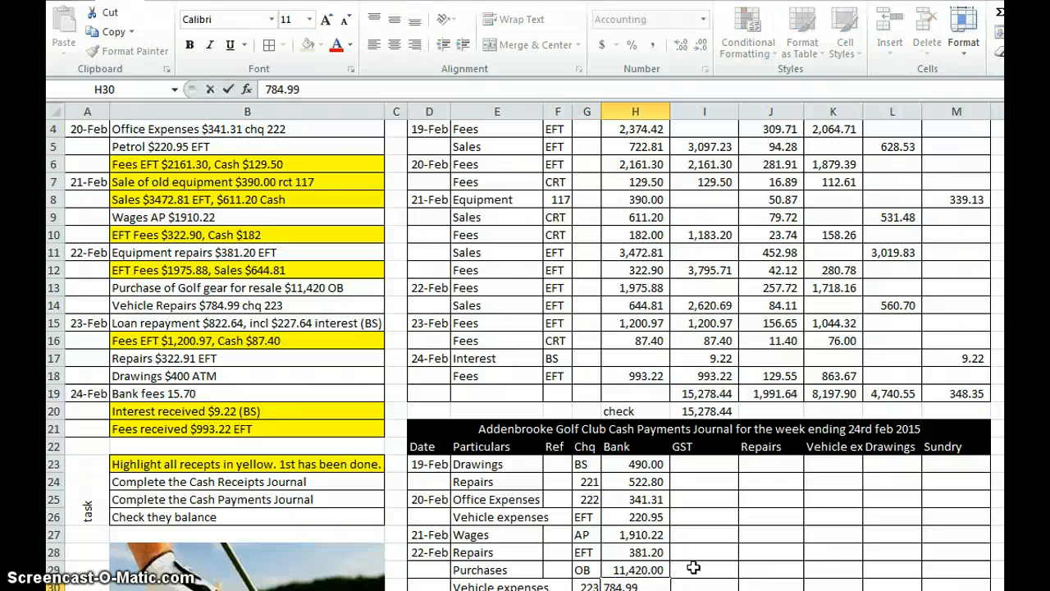
{"action": "key", "text": "Return"}
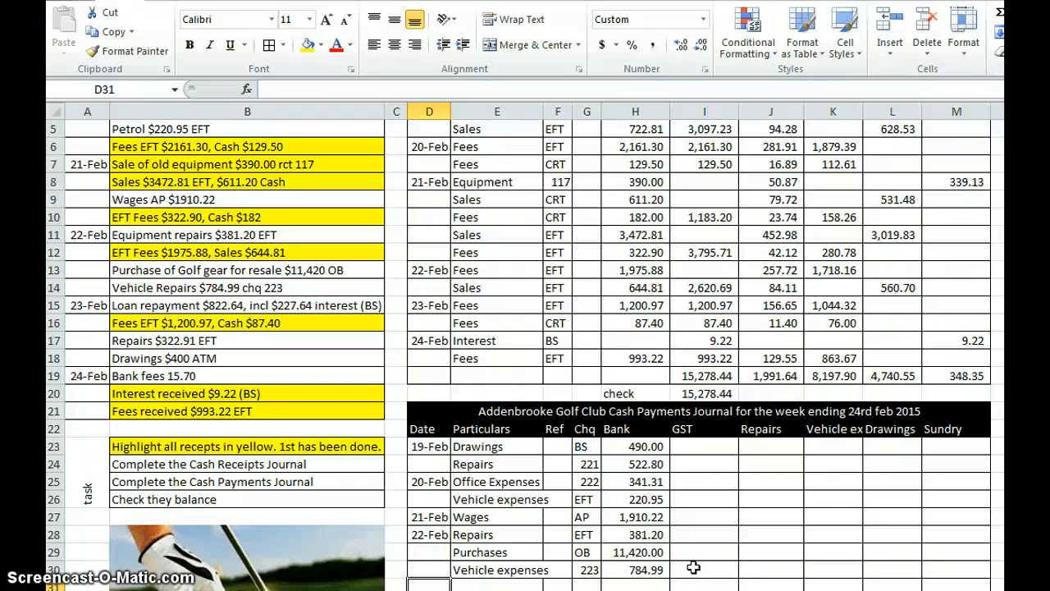
Step: Start the loan repayment entry in row 31 with date 23-Feb, particulars "Loan" and BS in the Chq column
{"action": "type", "text": "23/2"}
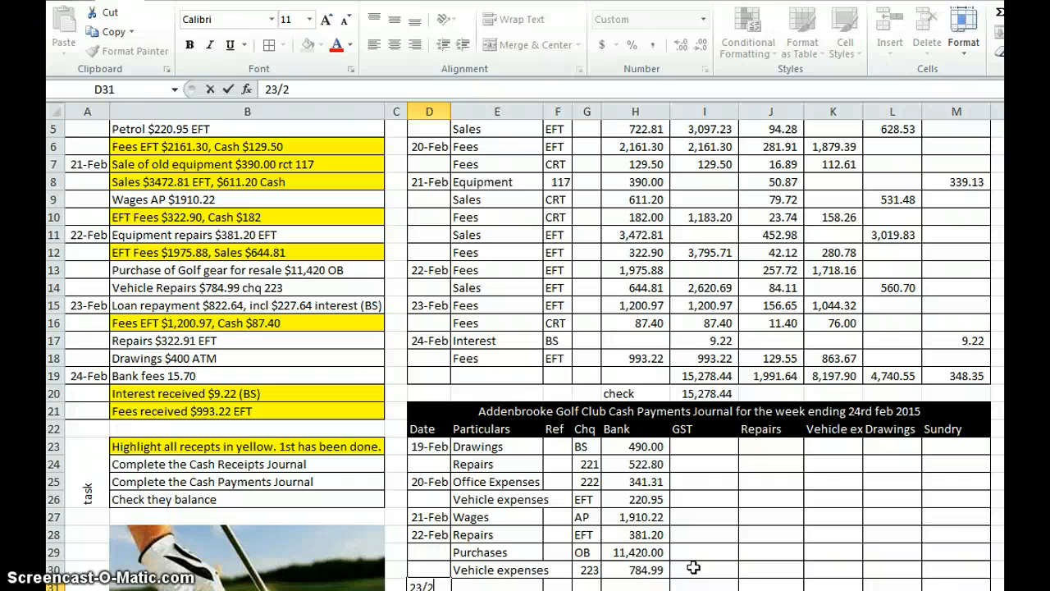
{"action": "key", "text": "Tab"}
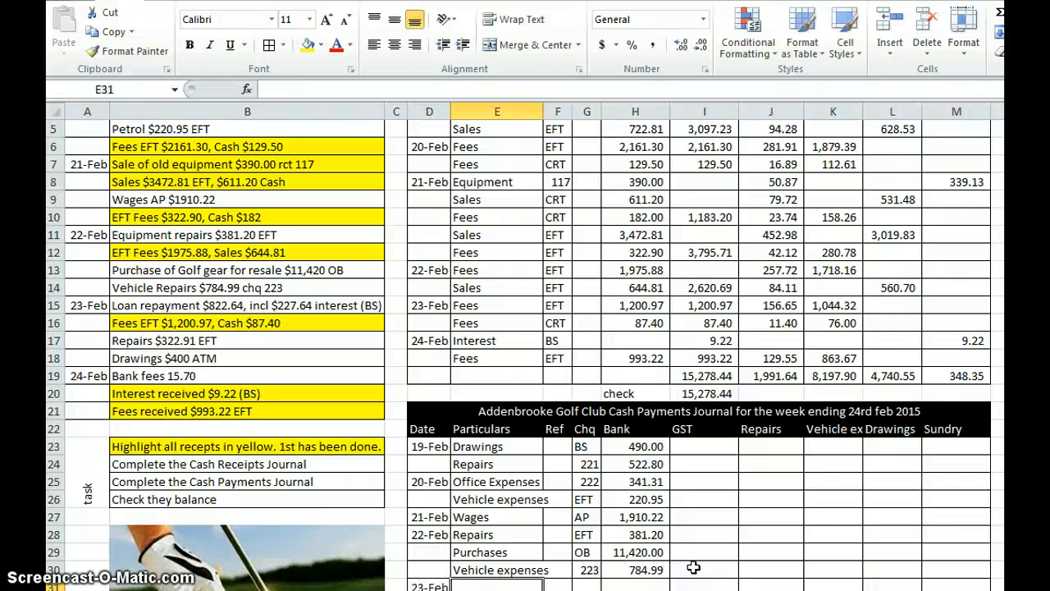
{"action": "type", "text": "Lo"}
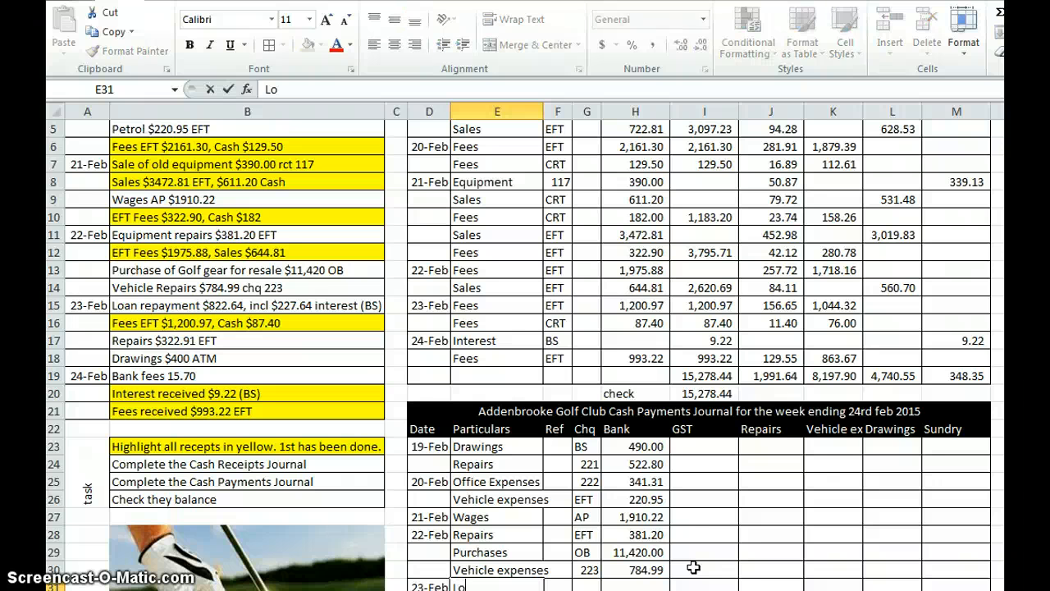
{"action": "type", "text": "an"}
{"action": "key", "text": "Tab"}
{"action": "key", "text": "Tab"}
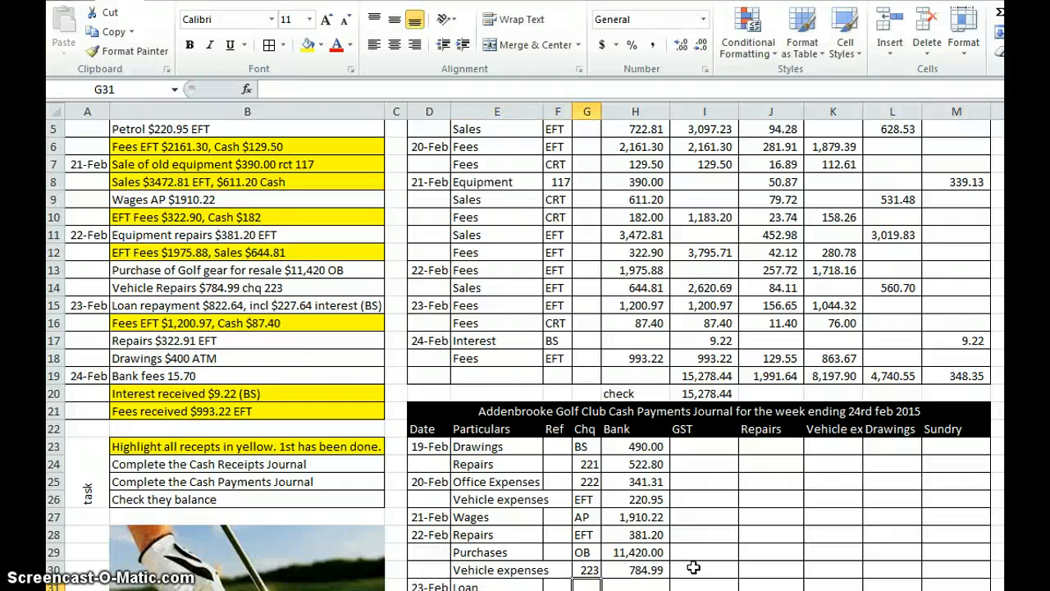
{"action": "type", "text": "BS"}
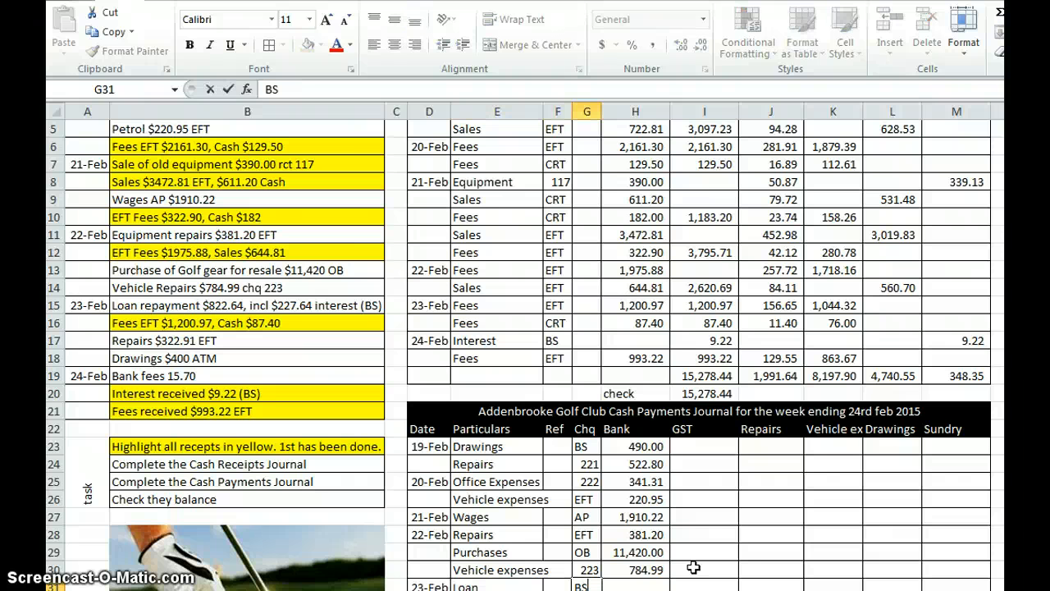
{"action": "key", "text": "Tab"}
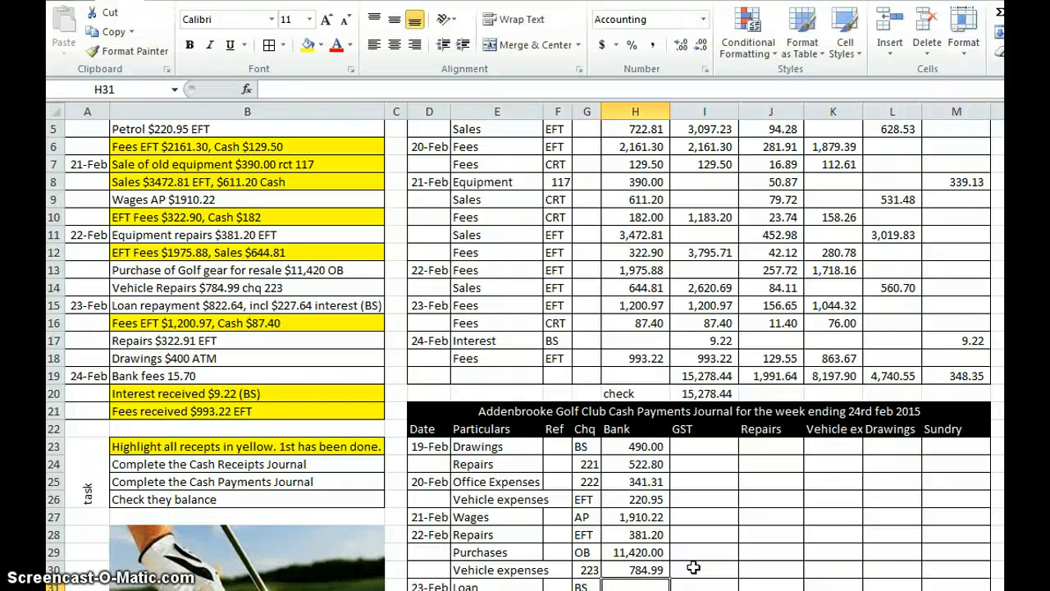
Step: Enter the full loan repayment of 822.64 as the Bank amount in row 31, without subtracting the interest
{"action": "type", "text": "=822"}
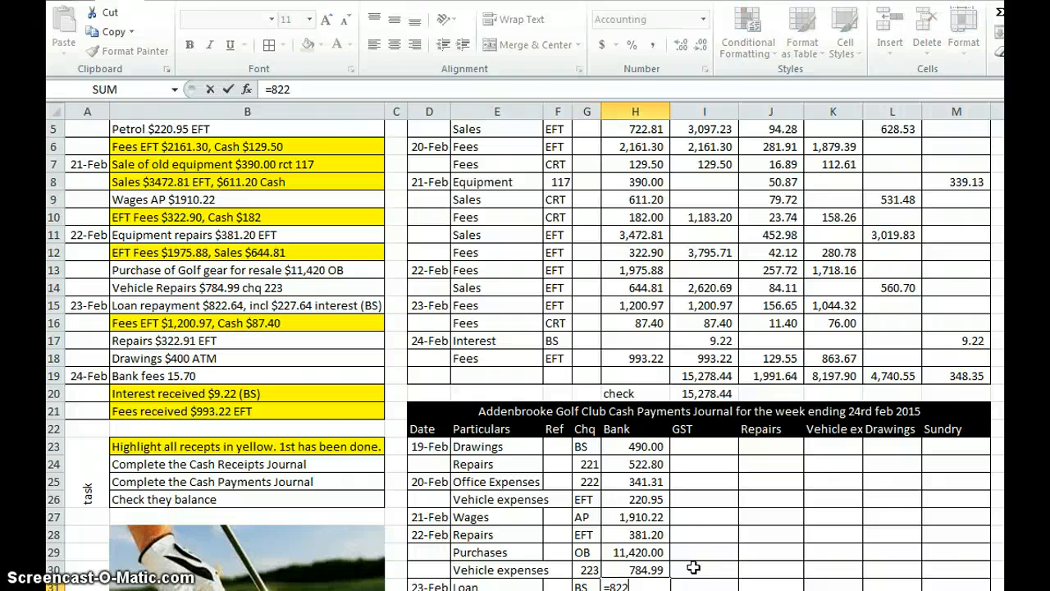
{"action": "type", "text": ".64-227.64"}
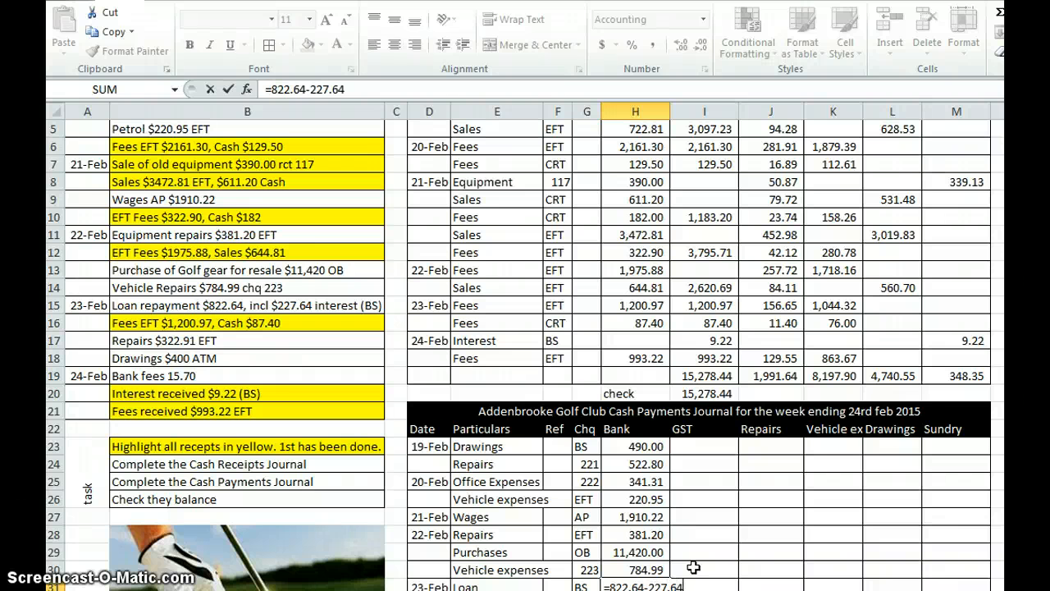
{"action": "key", "text": "BackSpace"}
{"action": "key", "text": "BackSpace"}
{"action": "key", "text": "BackSpace"}
{"action": "key", "text": "BackSpace"}
{"action": "key", "text": "BackSpace"}
{"action": "key", "text": "BackSpace"}
{"action": "key", "text": "BackSpace"}
{"action": "key", "text": "Return"}
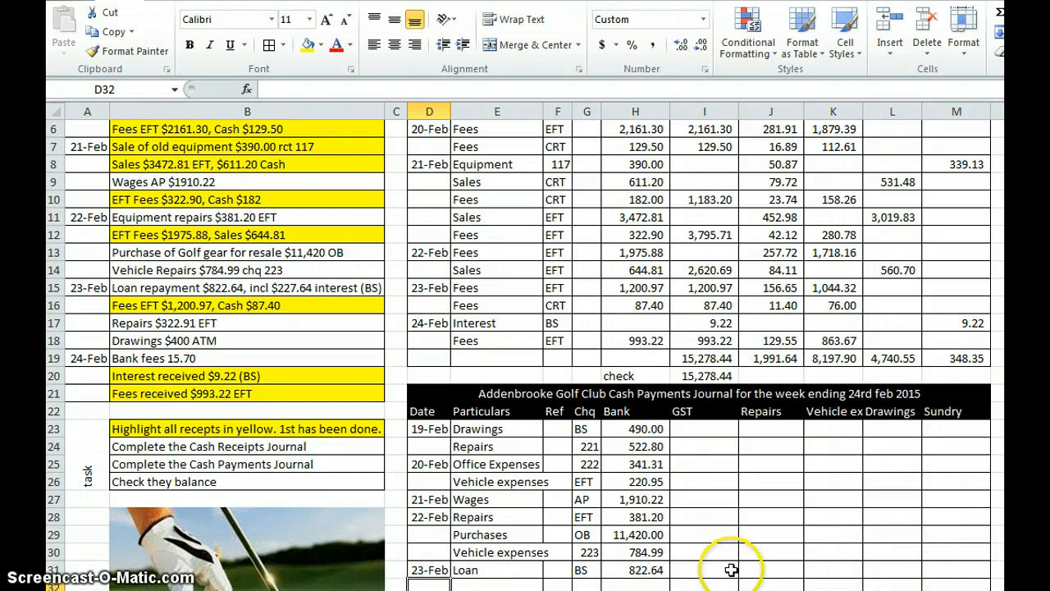
Step: Add the particulars "Interest" in row 32, directly below the loan entry
{"action": "left_click", "coordinate": [513, 585]}
{"action": "type", "text": "Interes"}
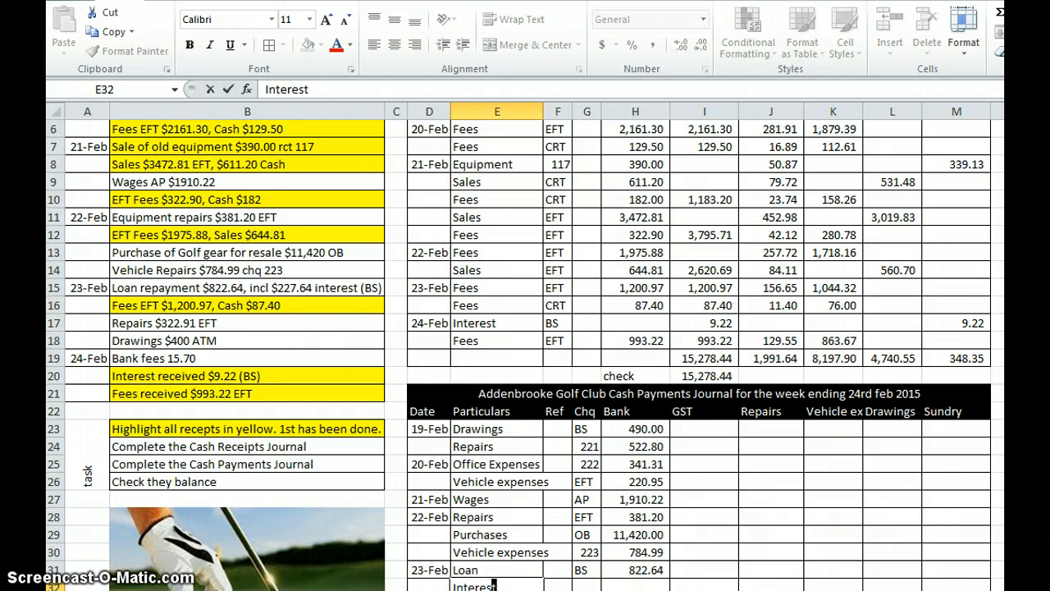
{"action": "key", "text": "Return"}
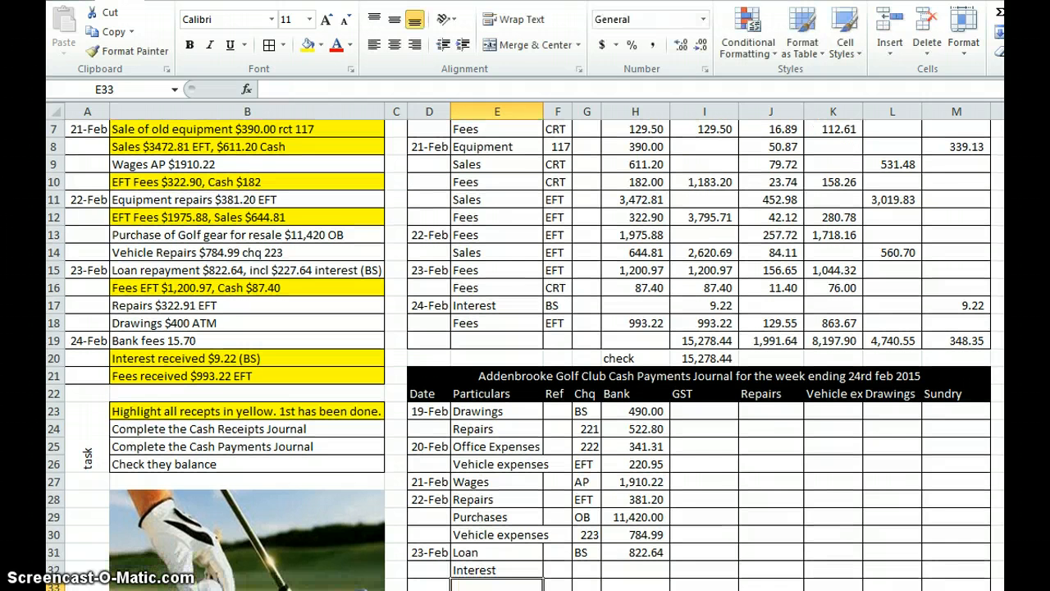
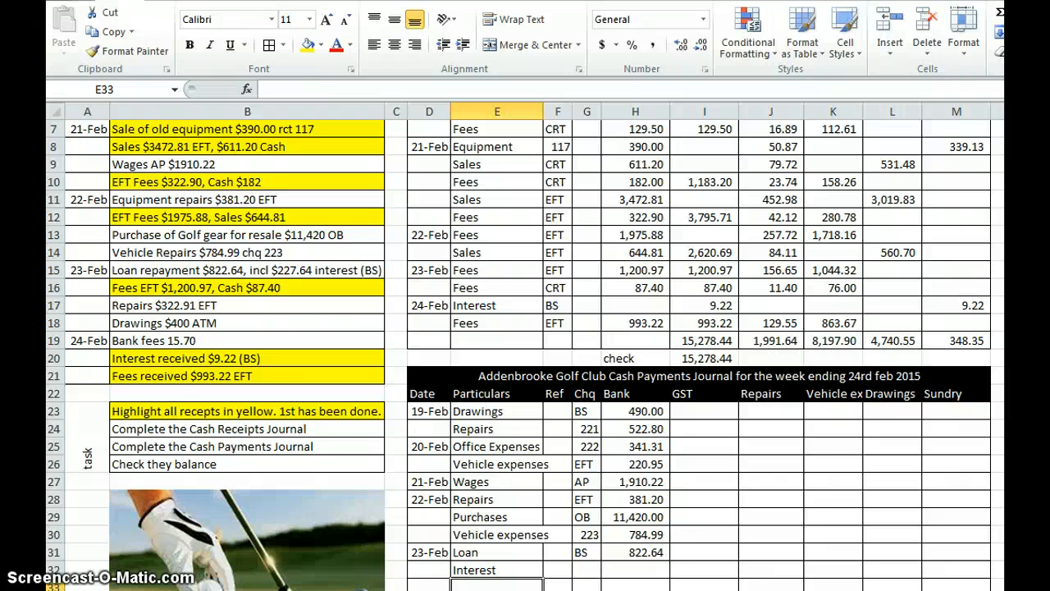
Step: Enter the repairs payment in row 33 with particulars "Repairs", EFT in the Chq column and Bank amount 322.91
{"action": "type", "text": "Repairs"}
{"action": "key", "text": "Tab"}
{"action": "key", "text": "Tab"}
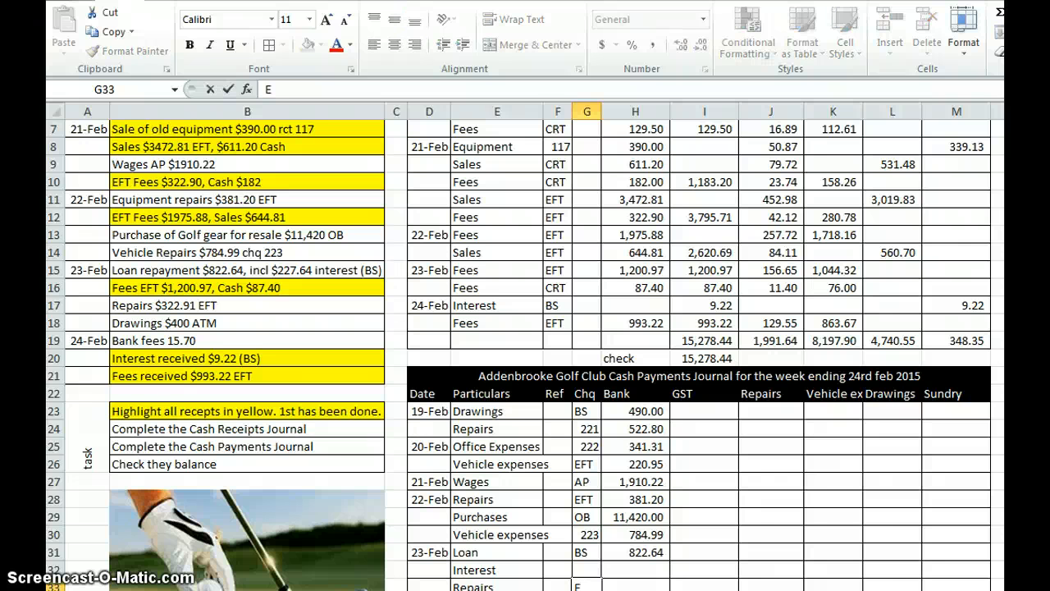
{"action": "type", "text": "EFT"}
{"action": "key", "text": "Tab"}
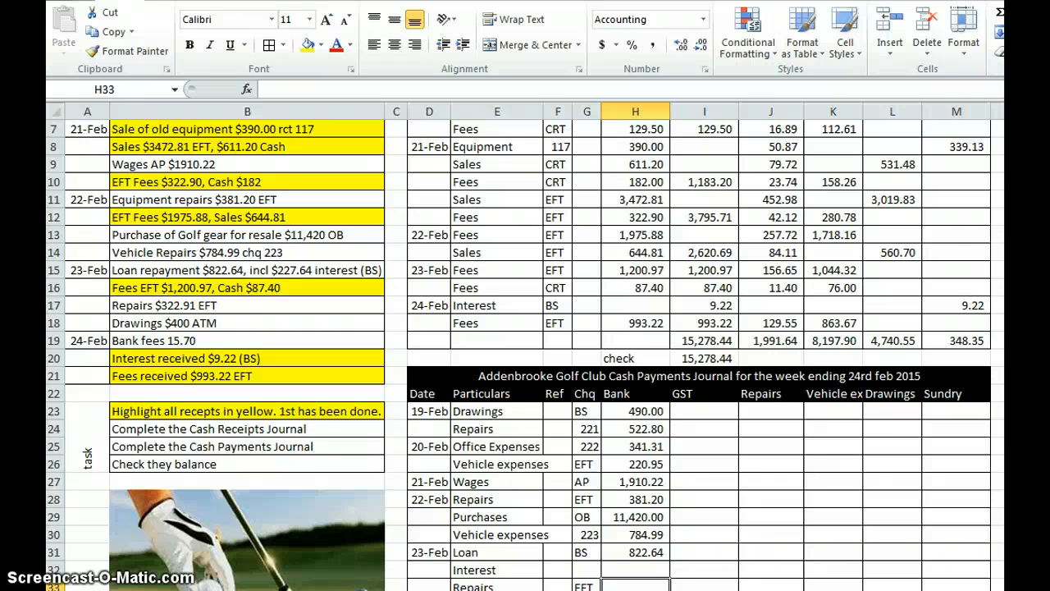
{"action": "type", "text": "322.91"}
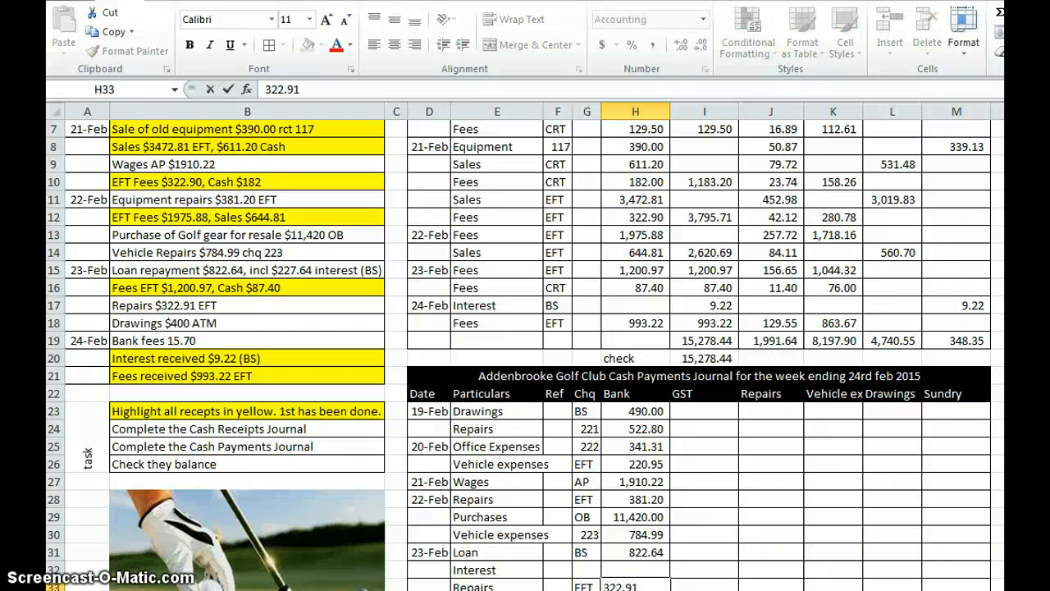
{"action": "key", "text": "Return"}
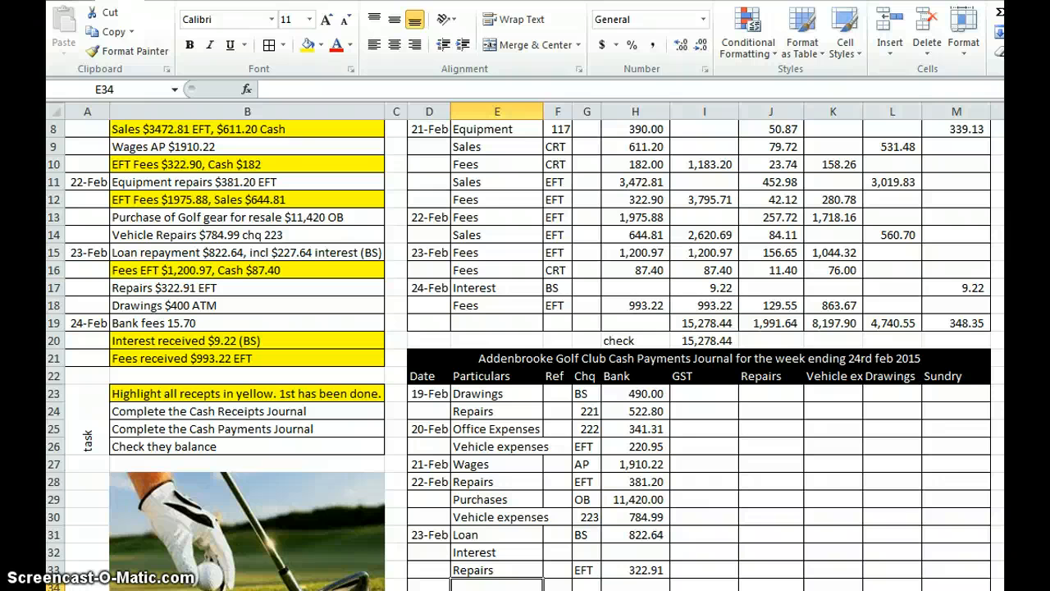
Step: Enter the drawings payment in row 34 with particulars "Drawings", ATM in the Chq column and Bank amount 400
{"action": "type", "text": "Drawings"}
{"action": "key", "text": "Tab"}
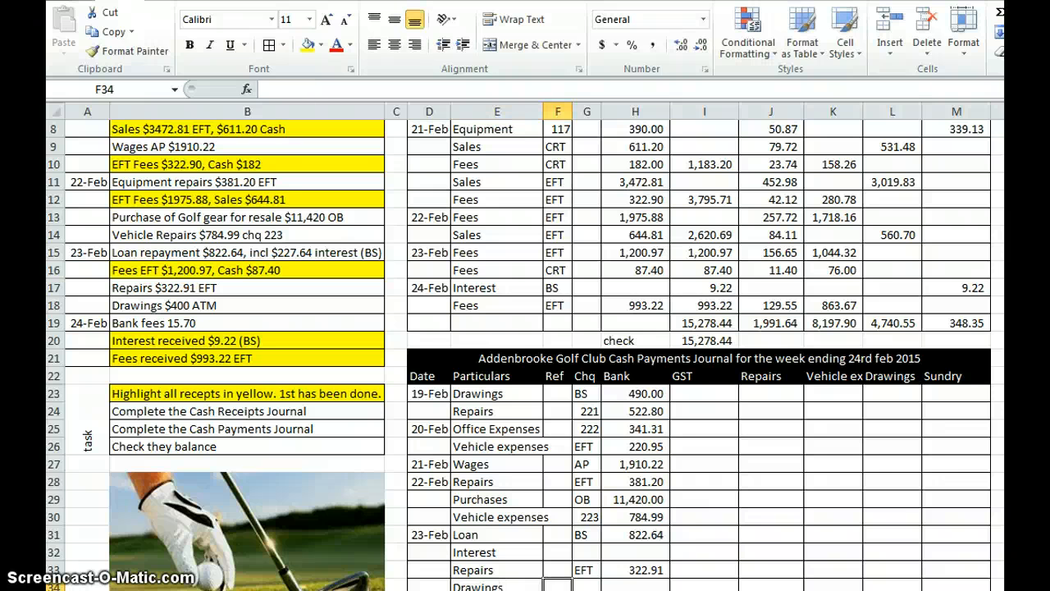
{"action": "key", "text": "Tab"}
{"action": "type", "text": "ATM"}
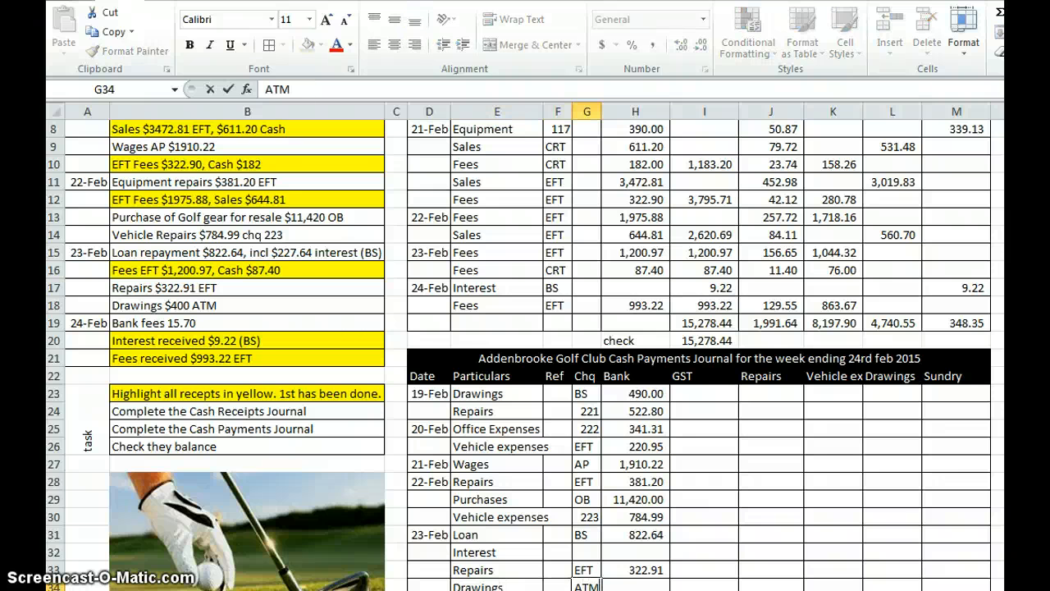
{"action": "key", "text": "Tab"}
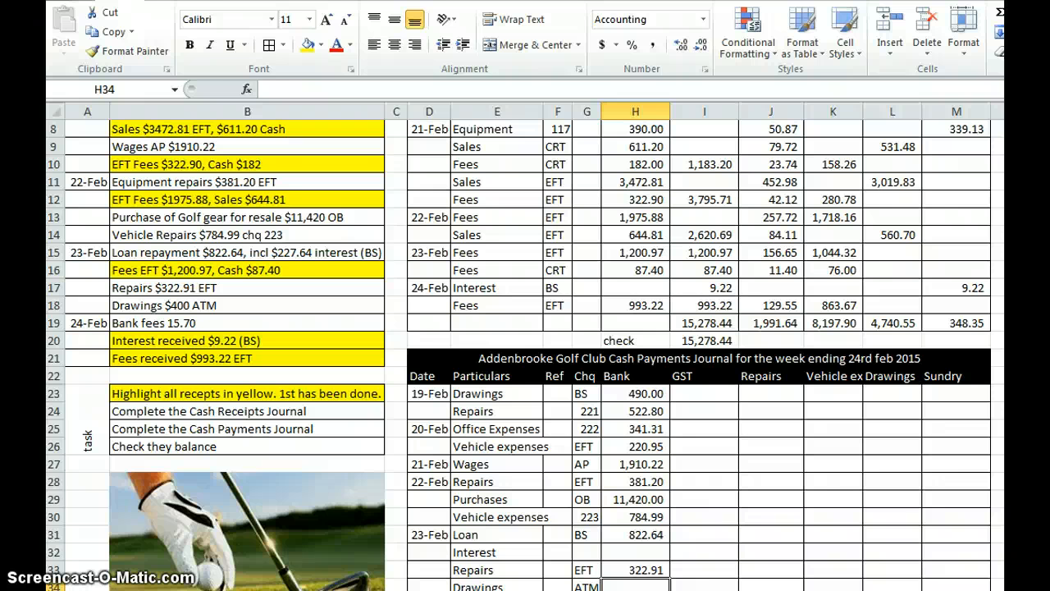
{"action": "type", "text": "400"}
{"action": "key", "text": "Return"}
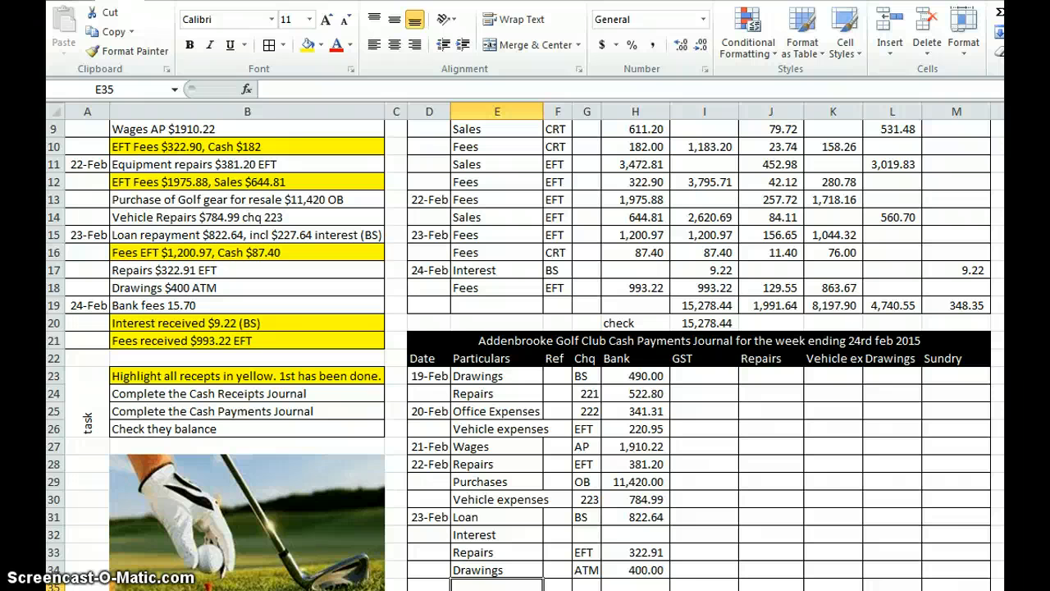
Step: Enter the bank fees payment in row 35 with date 24/2, particulars "Bank Fees", BS in the Chq column and Bank amount 15.7
{"action": "key", "text": "Left"}
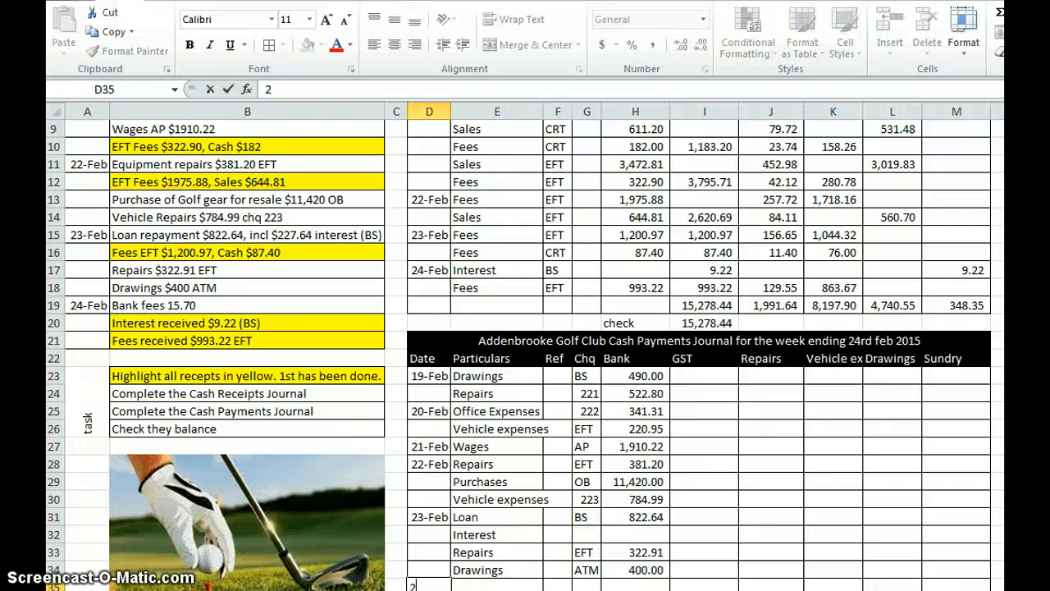
{"action": "type", "text": "24/2"}
{"action": "key", "text": "Tab"}
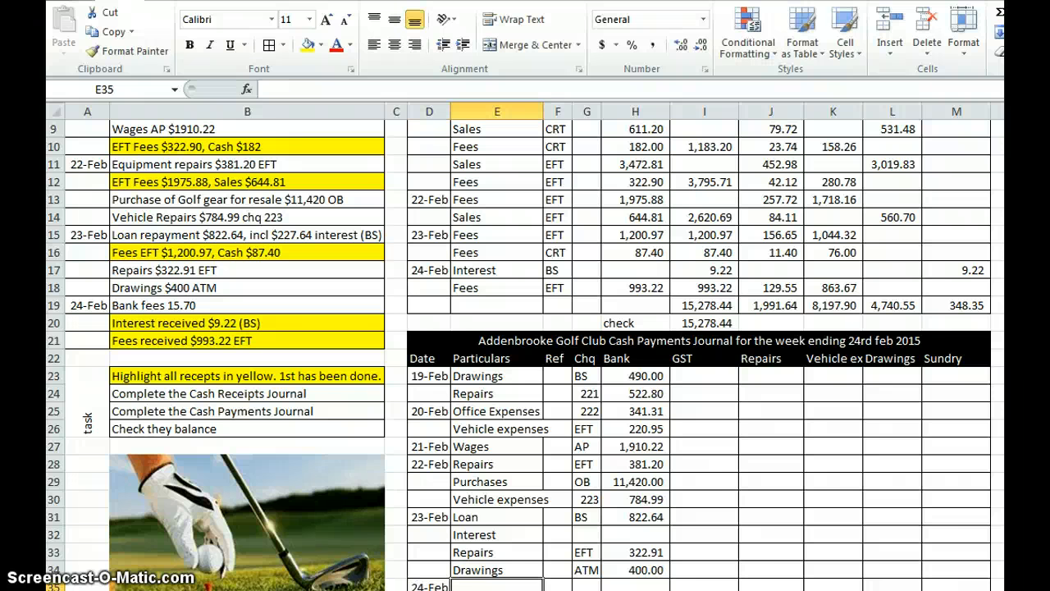
{"action": "type", "text": "Bank F"}
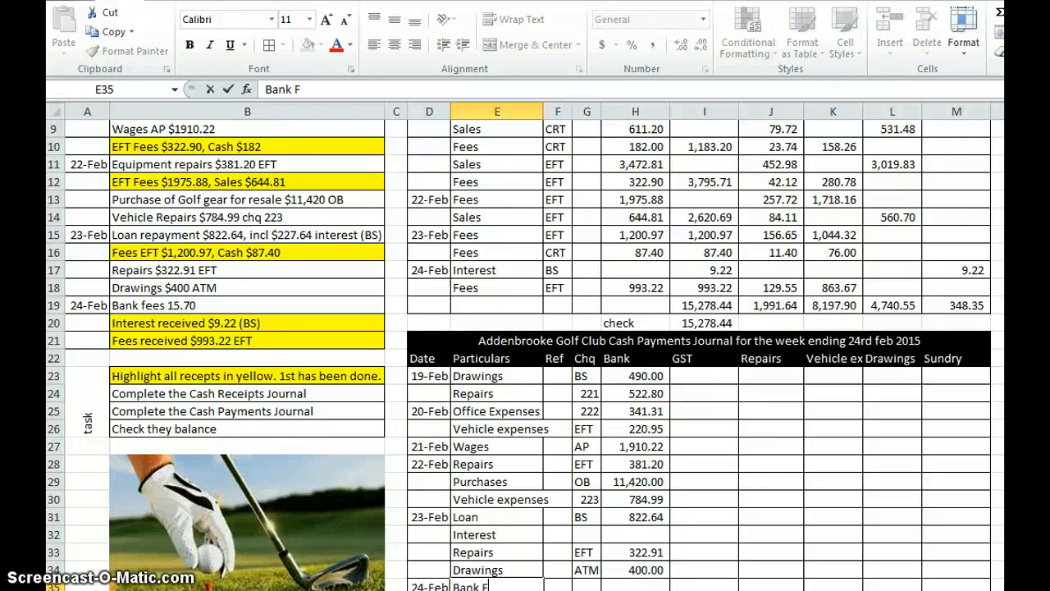
{"action": "type", "text": "ees"}
{"action": "key", "text": "Tab"}
{"action": "key", "text": "Tab"}
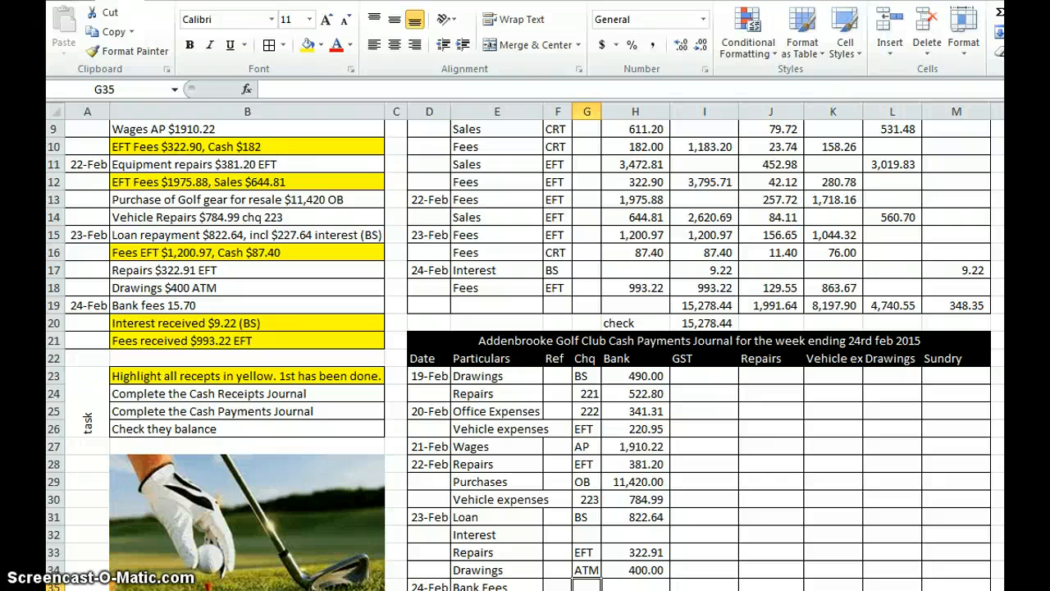
{"action": "type", "text": "BS"}
{"action": "key", "text": "Tab"}
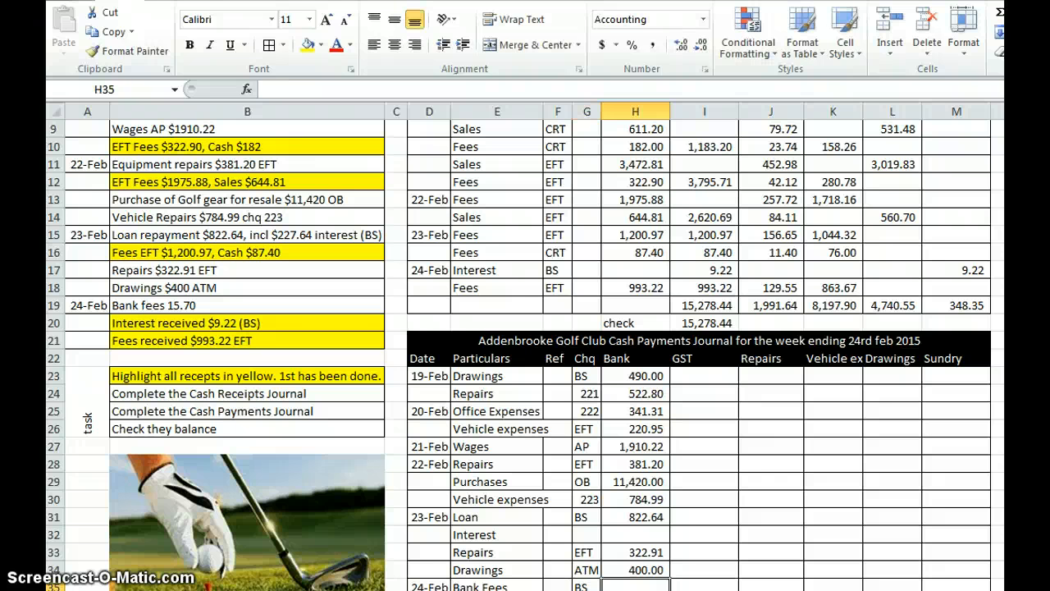
{"action": "type", "text": "15.7"}
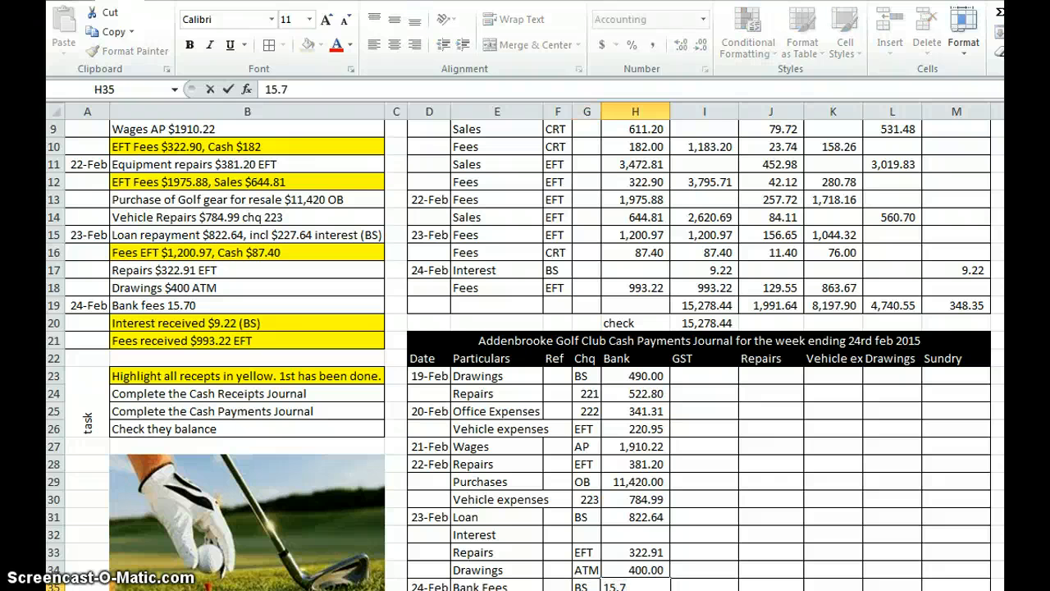
{"action": "key", "text": "Return"}
Step: Calculate the GST on the row 24 repairs payment in I24 with the formula =H24*3/23
{"action": "left_click", "coordinate": [768, 449]}
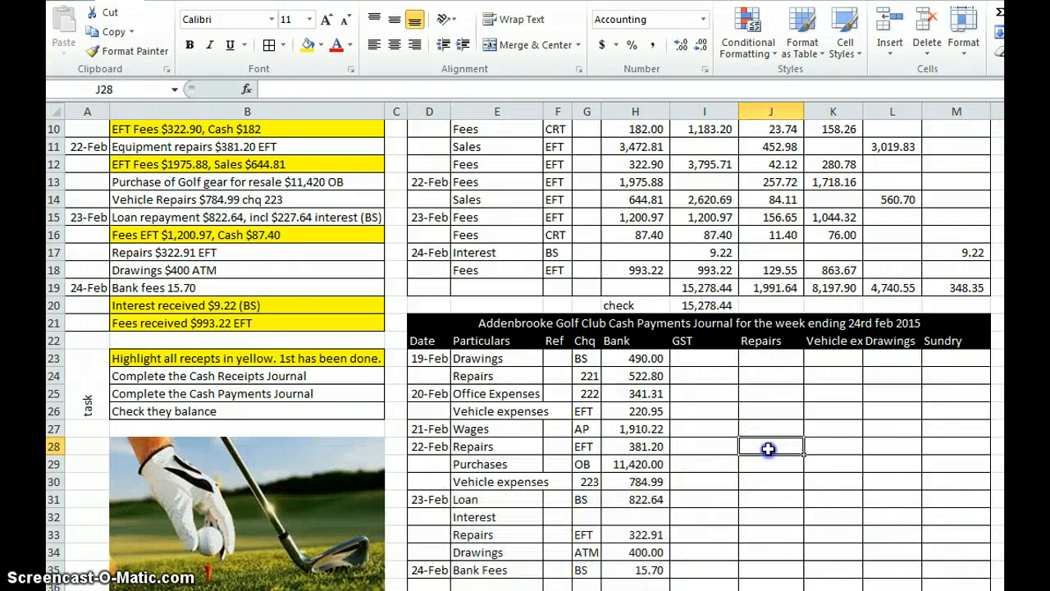
{"action": "scroll", "coordinate": [767, 448], "scroll_direction": "down", "scroll_amount": 1}
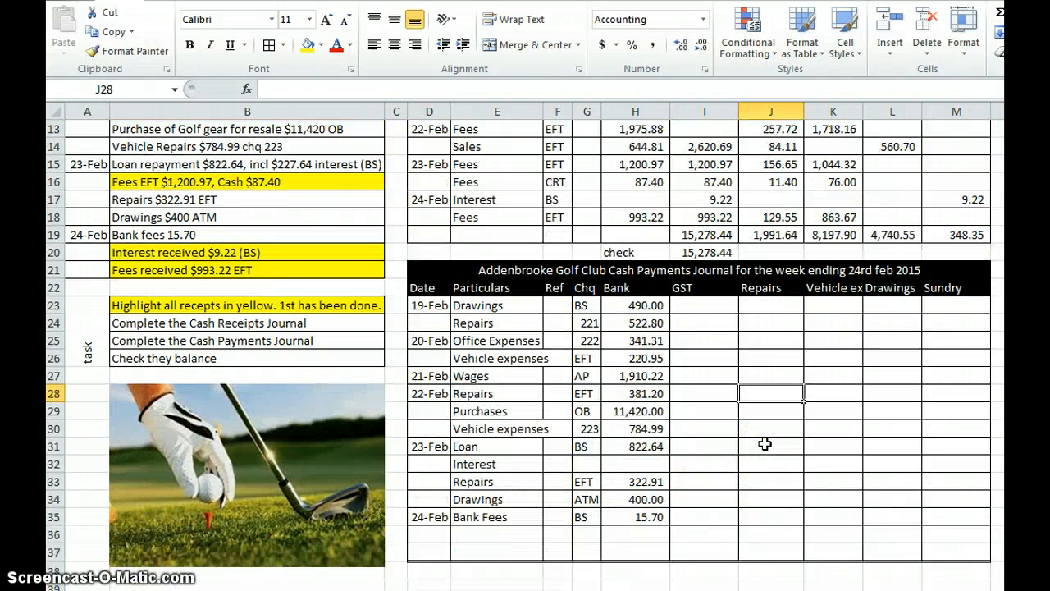
{"action": "scroll", "coordinate": [765, 443], "scroll_direction": "up", "scroll_amount": 1}
{"action": "left_click", "coordinate": [703, 361]}
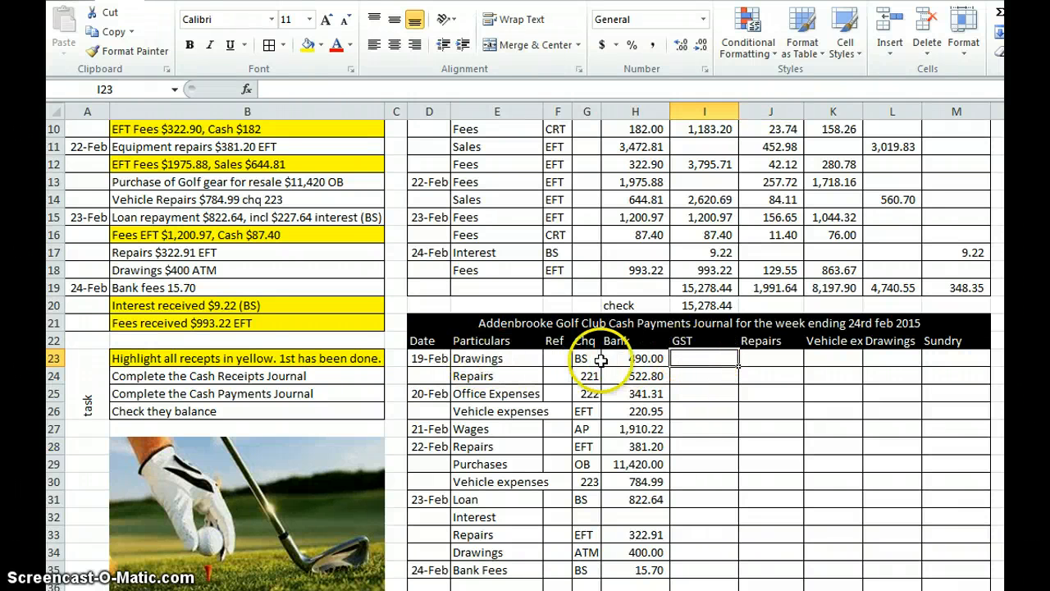
{"action": "left_click", "coordinate": [710, 376]}
{"action": "type", "text": "="}
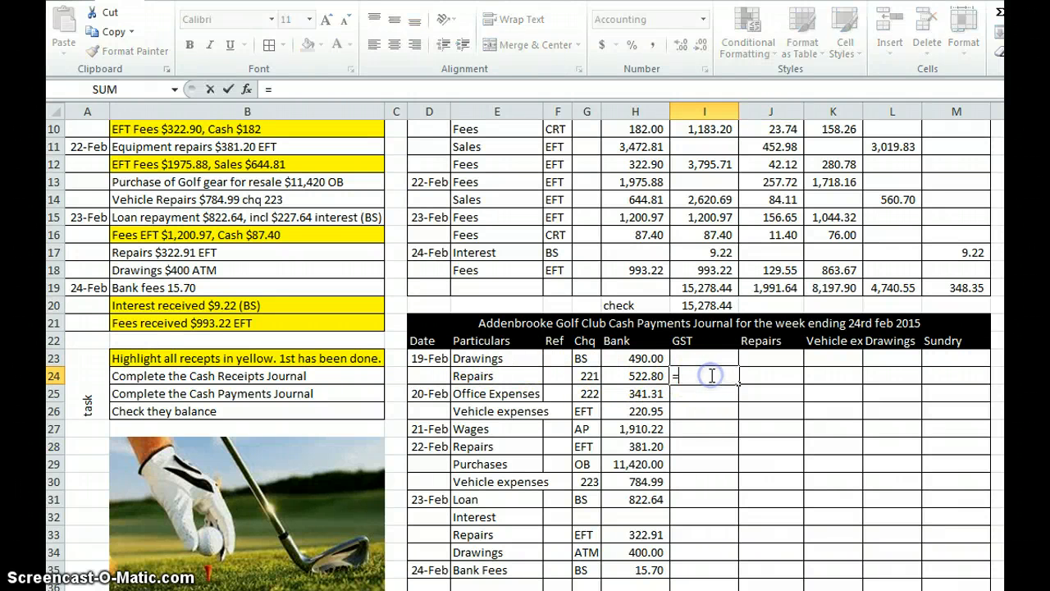
{"action": "left_click", "coordinate": [648, 376]}
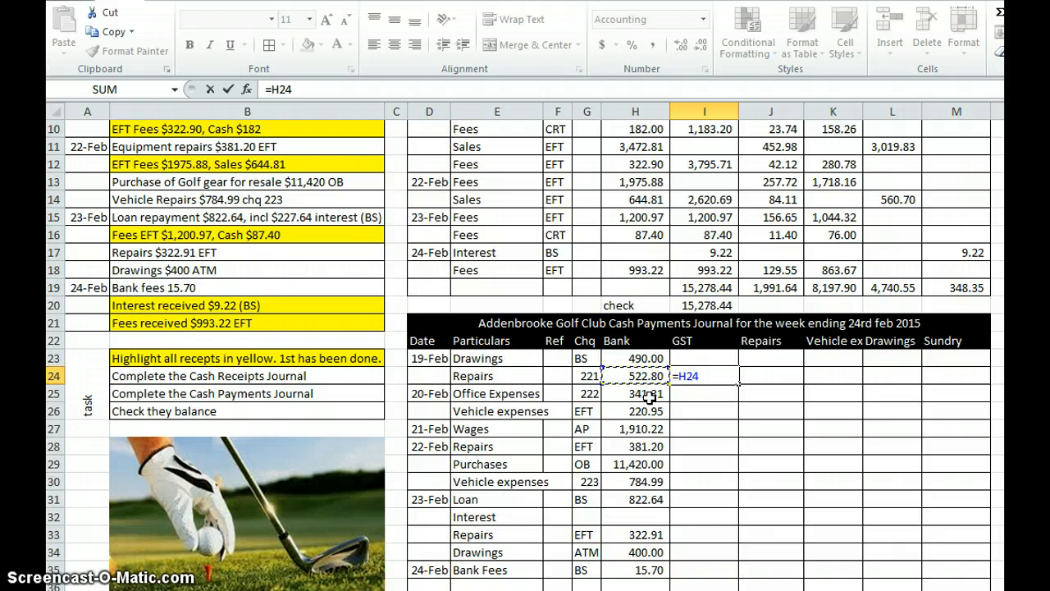
{"action": "type", "text": "*3/23"}
{"action": "key", "text": "Return"}
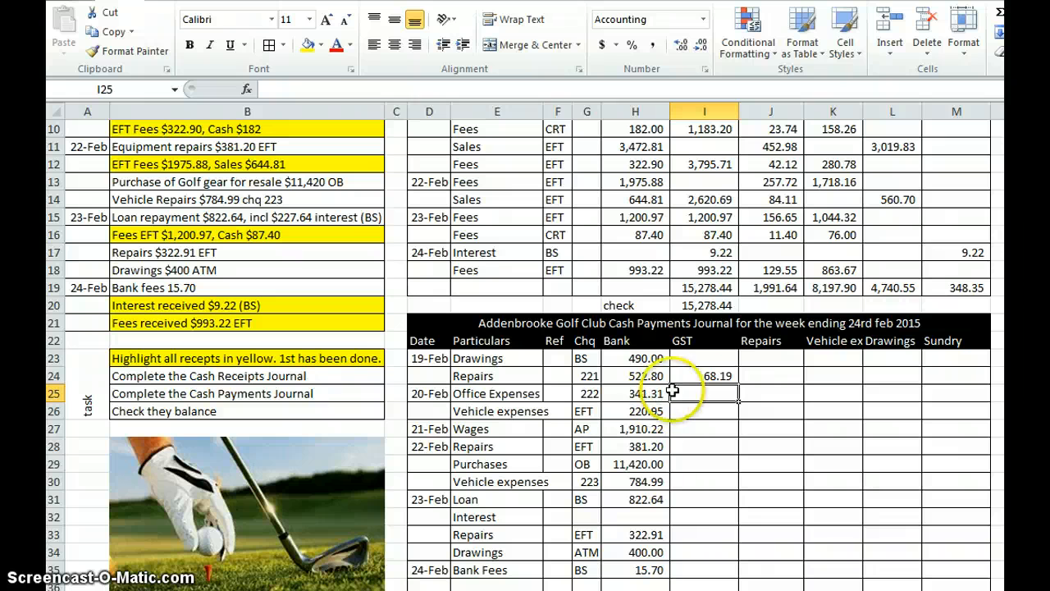
Step: Copy the GST formula from I24 down the GST column to the repairs entry in row 33
{"action": "left_click", "coordinate": [707, 378]}
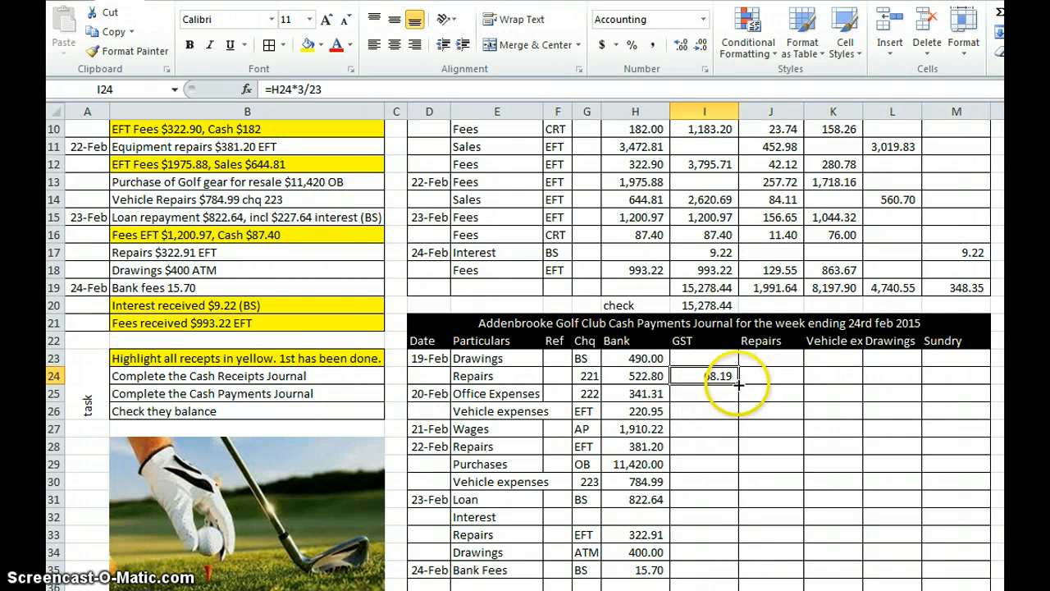
{"action": "left_click_drag", "start_coordinate": [739, 383], "coordinate": [740, 542]}
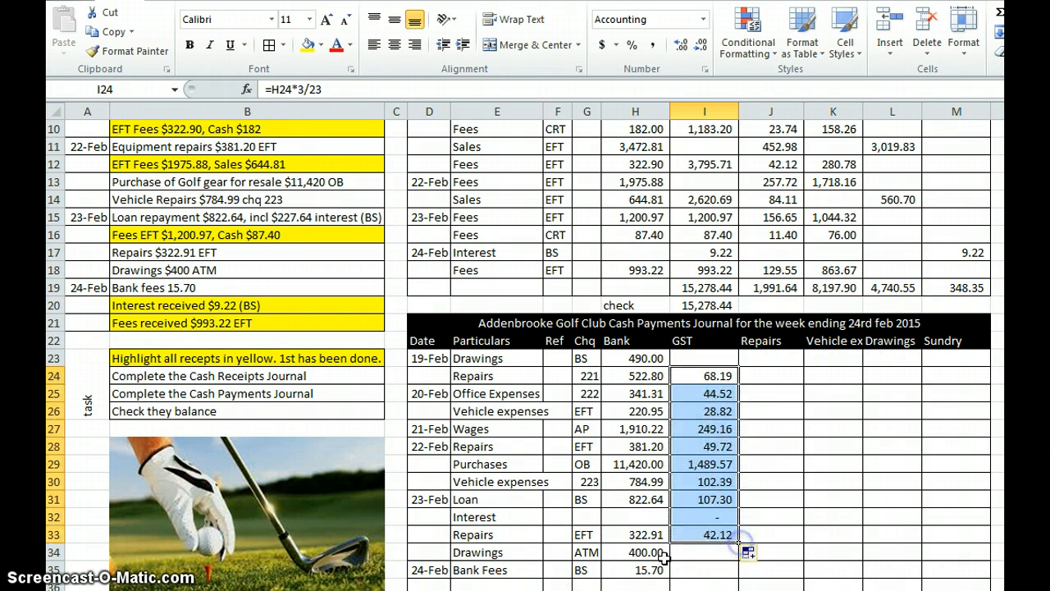
{"action": "left_click", "coordinate": [722, 392]}
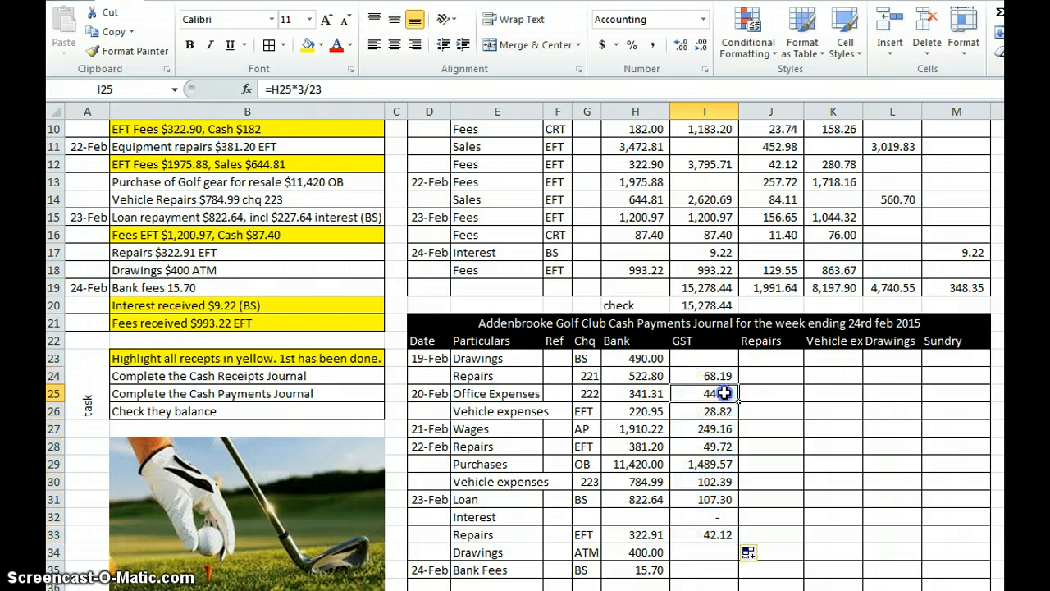
Step: Clear the GST amounts from the wages, loan and interest rows, I27, I31 and I32
{"action": "left_click", "coordinate": [720, 428]}
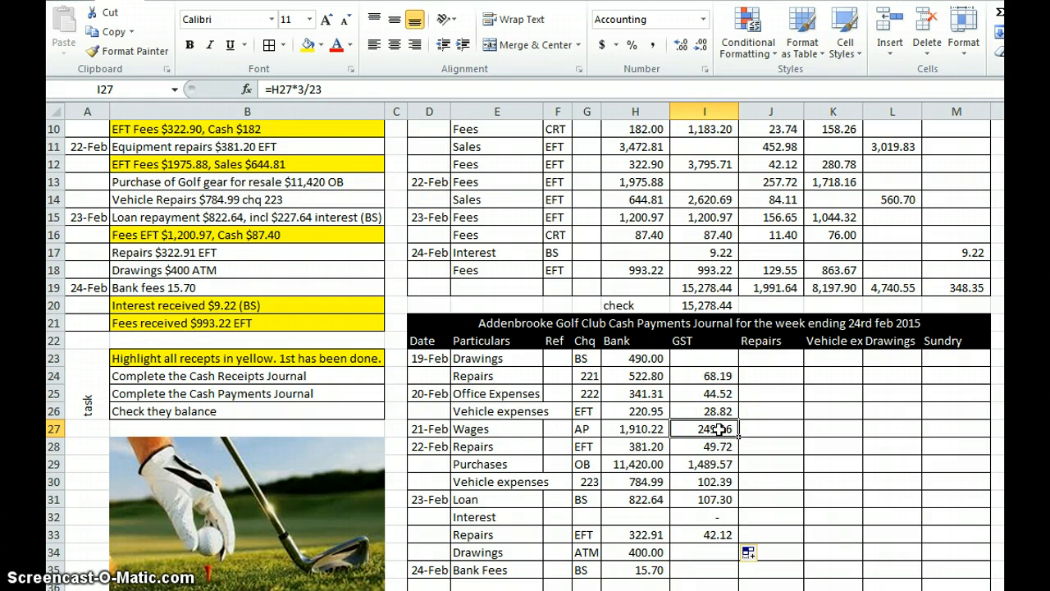
{"action": "key", "text": "Delete"}
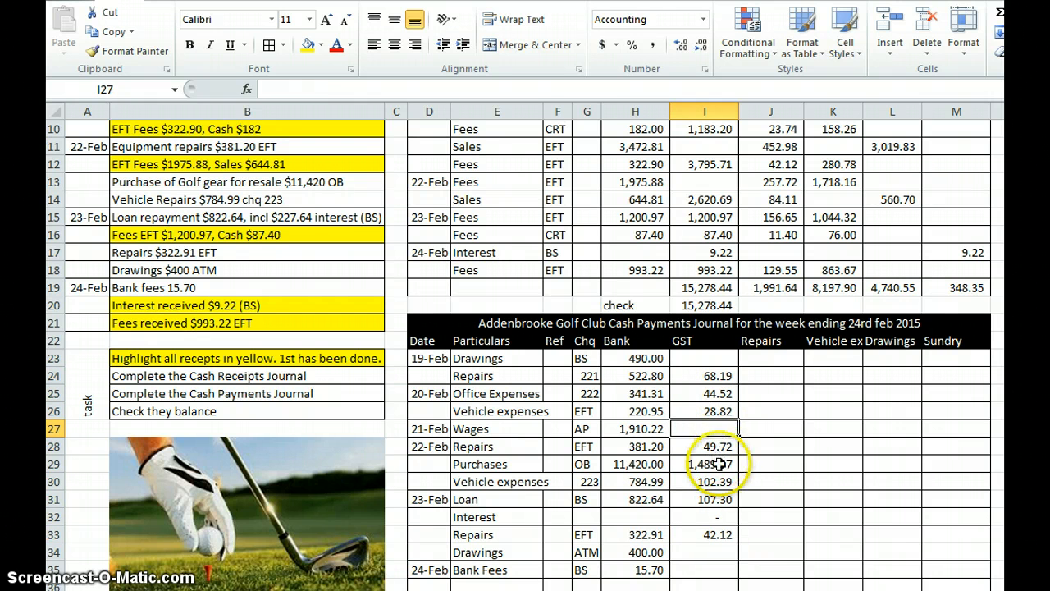
{"action": "left_click", "coordinate": [716, 498]}
{"action": "key", "text": "Delete"}
{"action": "left_click", "coordinate": [719, 517]}
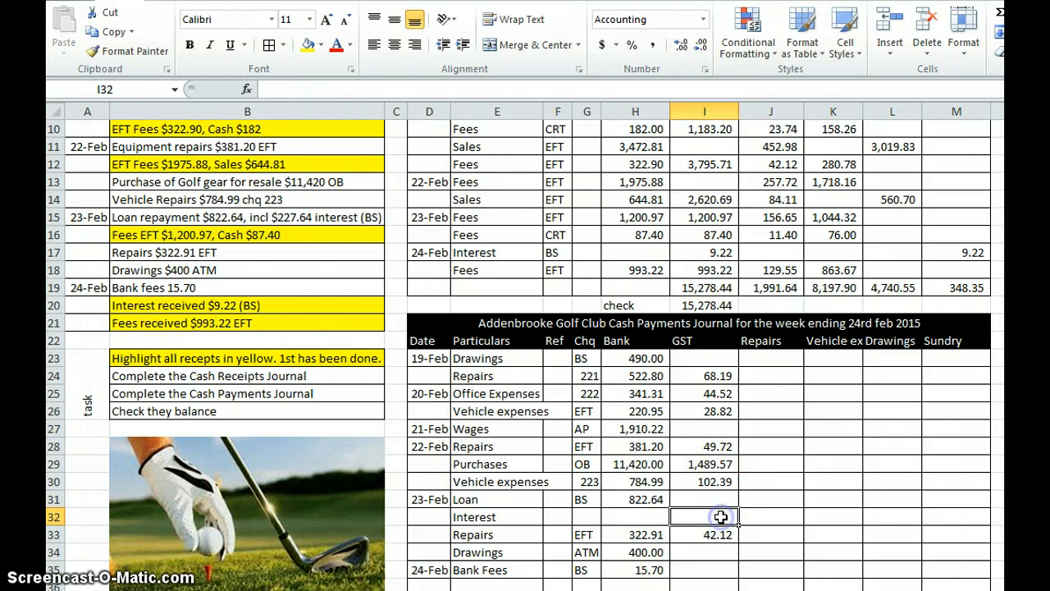
Step: Allocate the 19-Feb drawings payment to the Drawings column in L23 with the formula =H23
{"action": "left_click", "coordinate": [765, 361]}
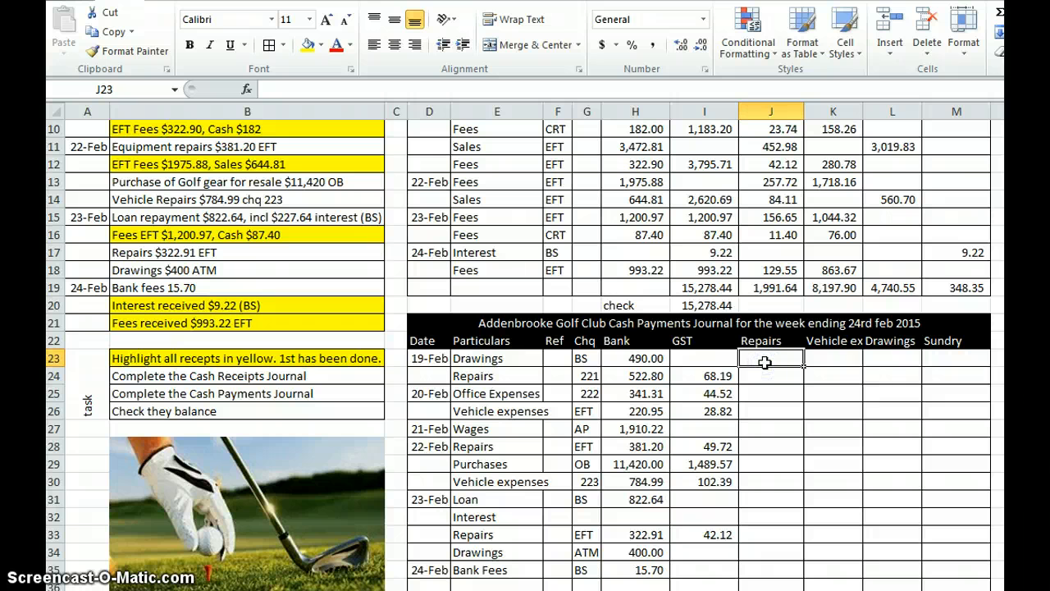
{"action": "left_click", "coordinate": [876, 361]}
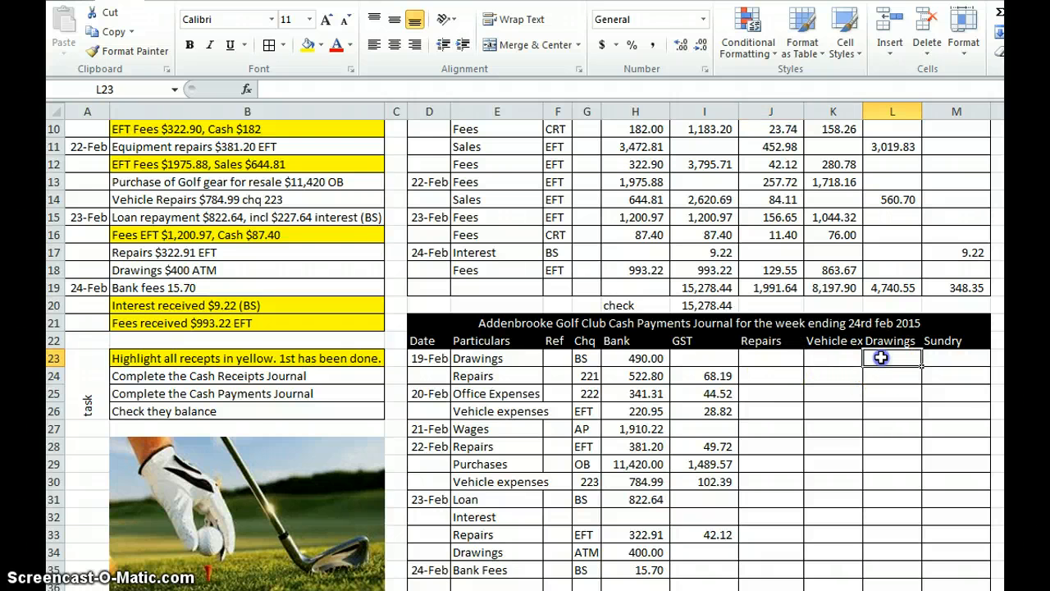
{"action": "type", "text": "="}
{"action": "left_click", "coordinate": [648, 361]}
{"action": "key", "text": "Return"}
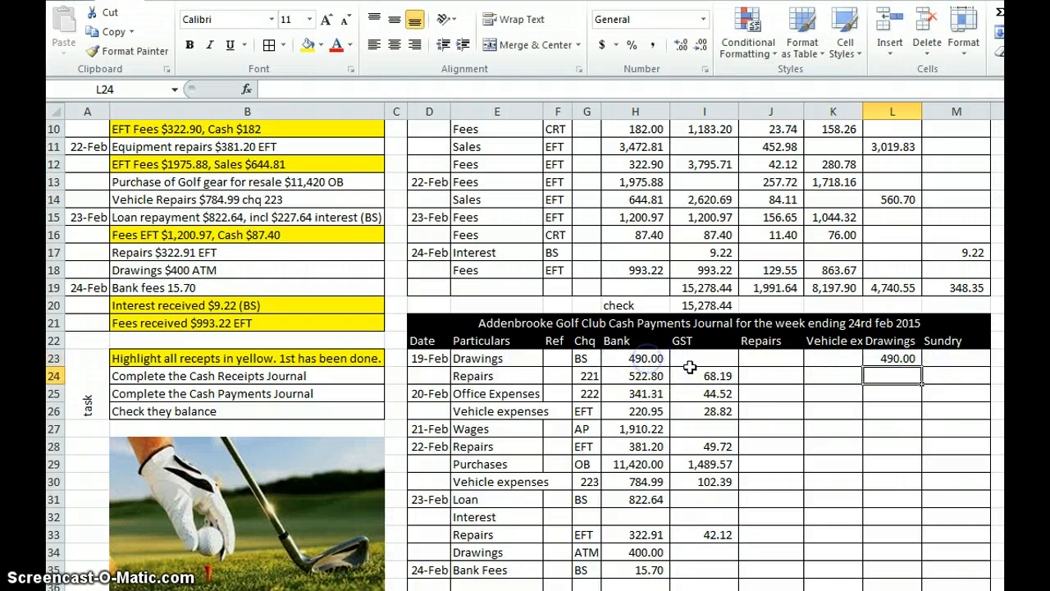
Step: Allocate the row 24 repairs net of GST to the Repairs column in J24 with the formula =H24-I24
{"action": "left_click", "coordinate": [780, 374]}
{"action": "type", "text": "="}
{"action": "left_click", "coordinate": [648, 376]}
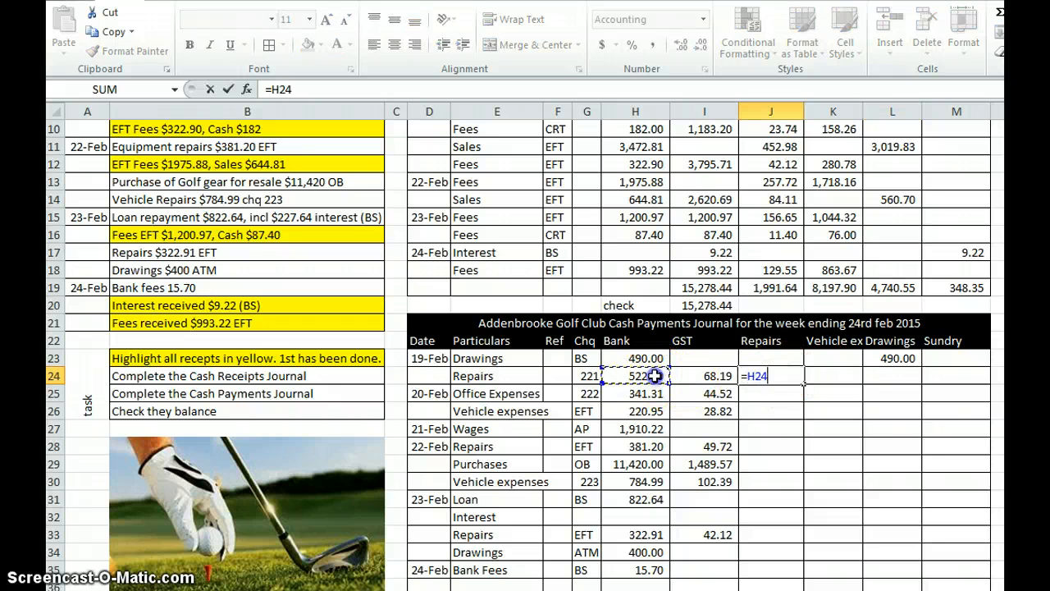
{"action": "type", "text": "-"}
{"action": "left_click", "coordinate": [716, 376]}
{"action": "key", "text": "Return"}
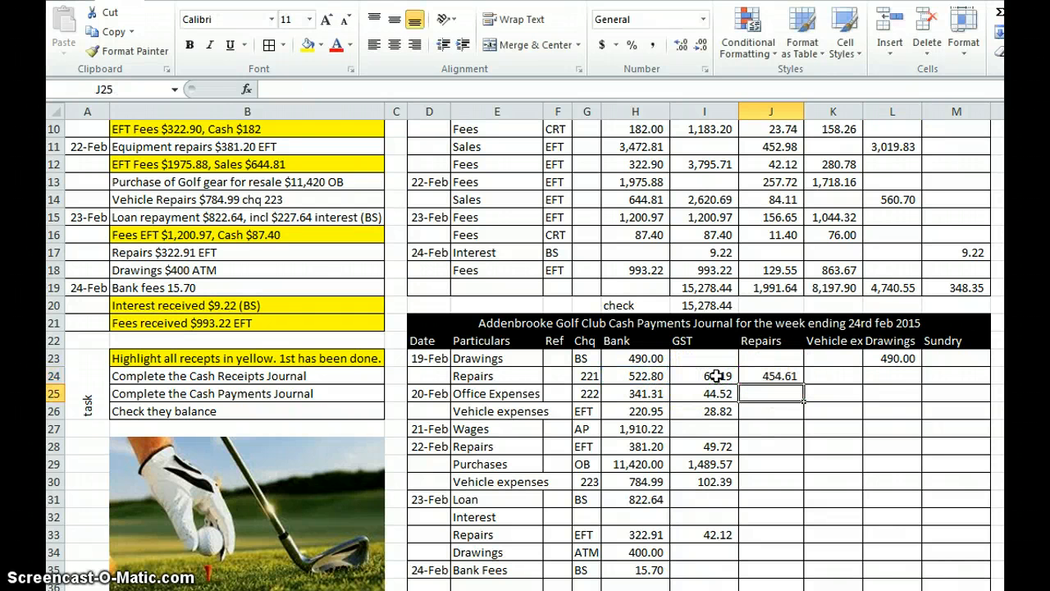
Step: Allocate the office expenses net of GST to the Sundry column in M25 with the formula =H25-I25
{"action": "left_click", "coordinate": [938, 393]}
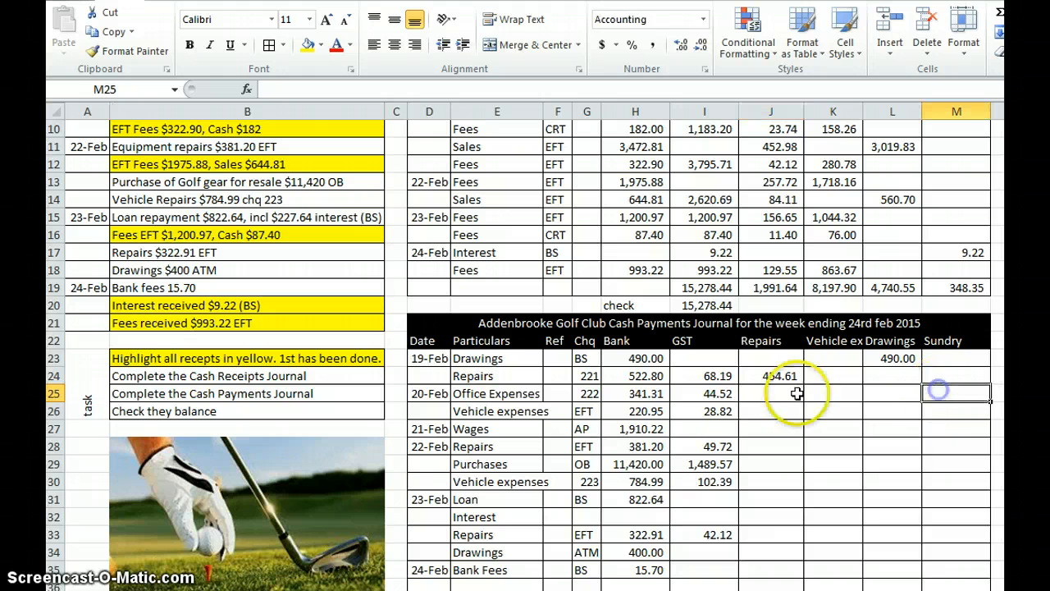
{"action": "type", "text": "="}
{"action": "left_click", "coordinate": [658, 393]}
{"action": "type", "text": "-"}
{"action": "left_click", "coordinate": [711, 393]}
{"action": "key", "text": "Return"}
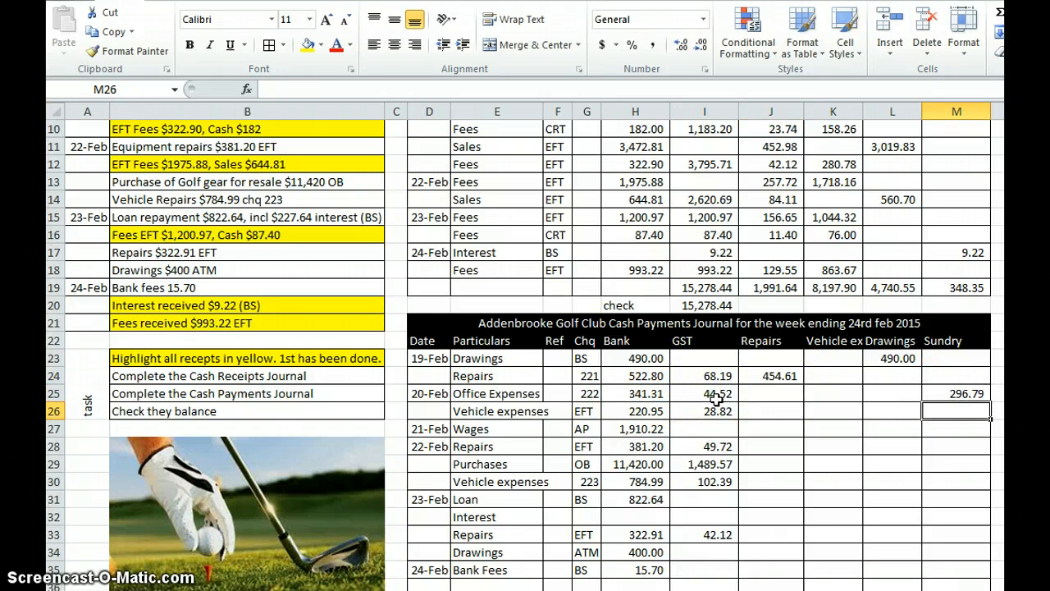
Step: Allocate the row 26 vehicle expenses net of GST to the vehicle expenses column in K26 with the formula =H26-I26
{"action": "left_click", "coordinate": [821, 412]}
{"action": "type", "text": "="}
{"action": "left_click", "coordinate": [645, 411]}
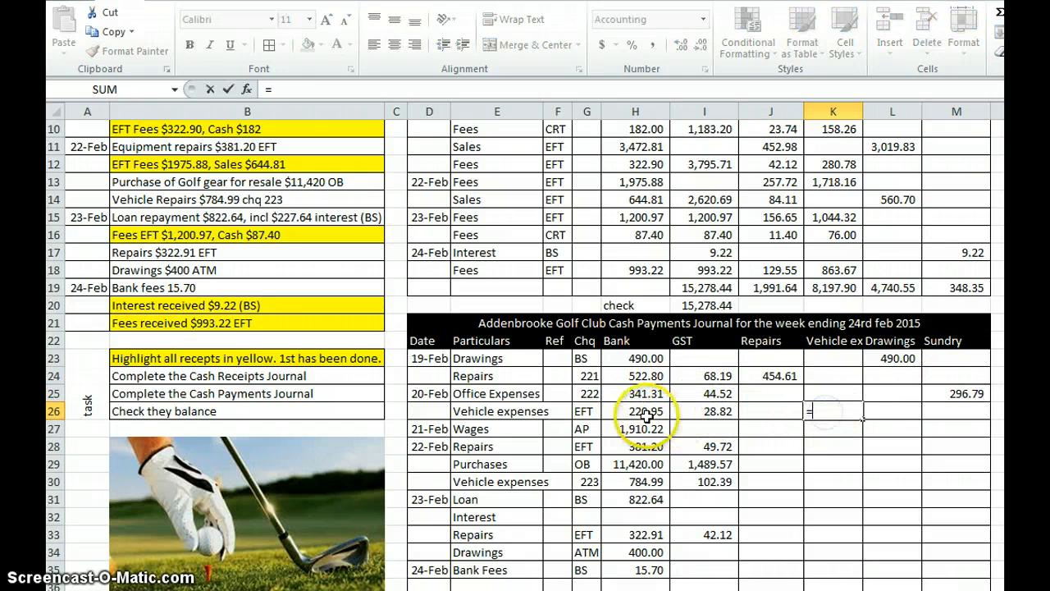
{"action": "type", "text": "-"}
{"action": "left_click", "coordinate": [684, 411]}
{"action": "key", "text": "Return"}
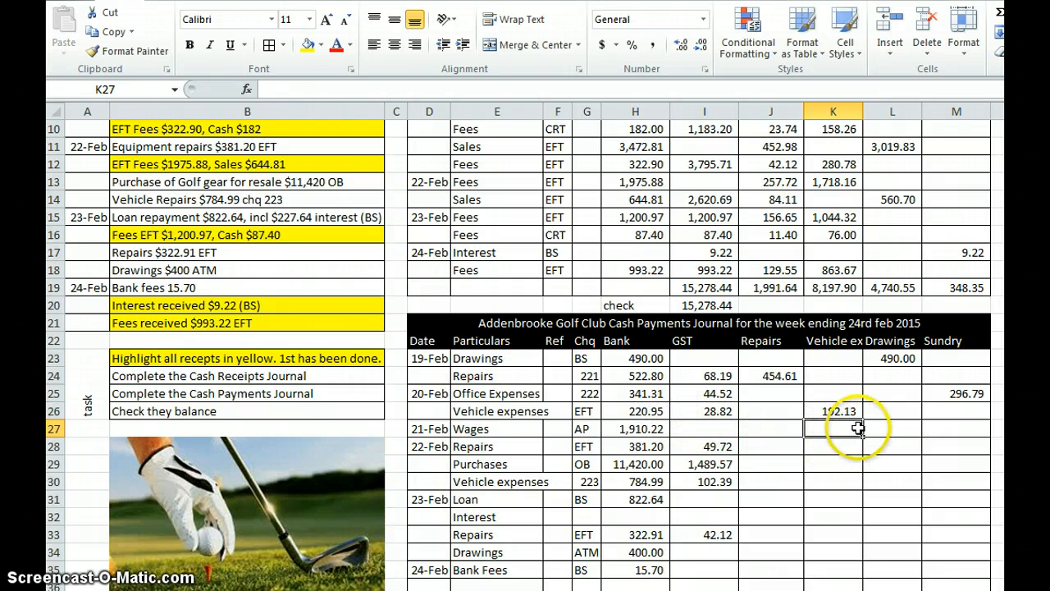
Step: Allocate the 21-Feb wages payment to the Sundry column in M27 with the formula =H27
{"action": "left_click", "coordinate": [930, 429]}
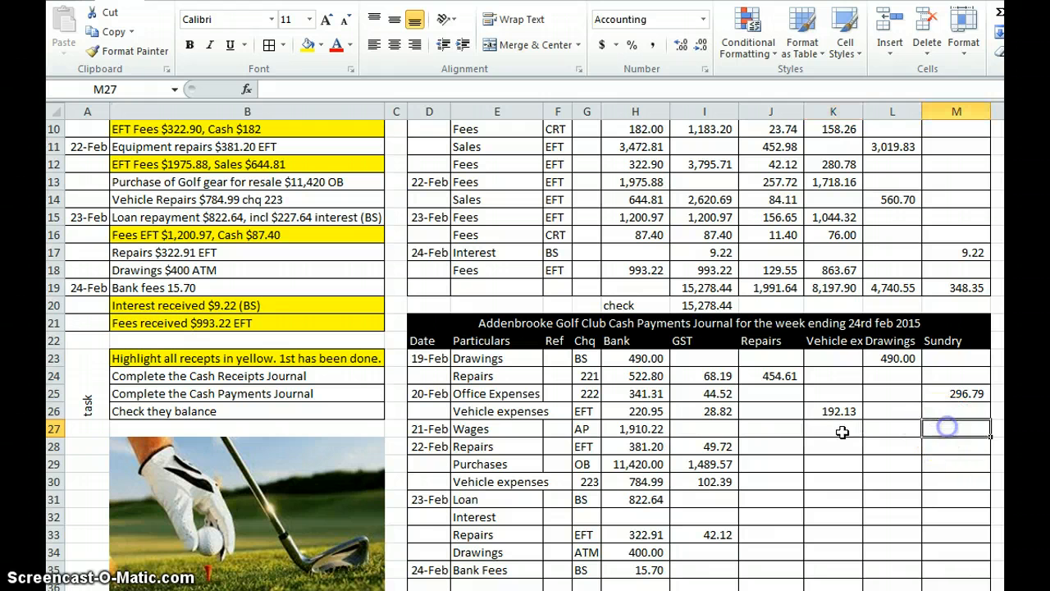
{"action": "type", "text": "="}
{"action": "left_click", "coordinate": [645, 429]}
{"action": "key", "text": "Return"}
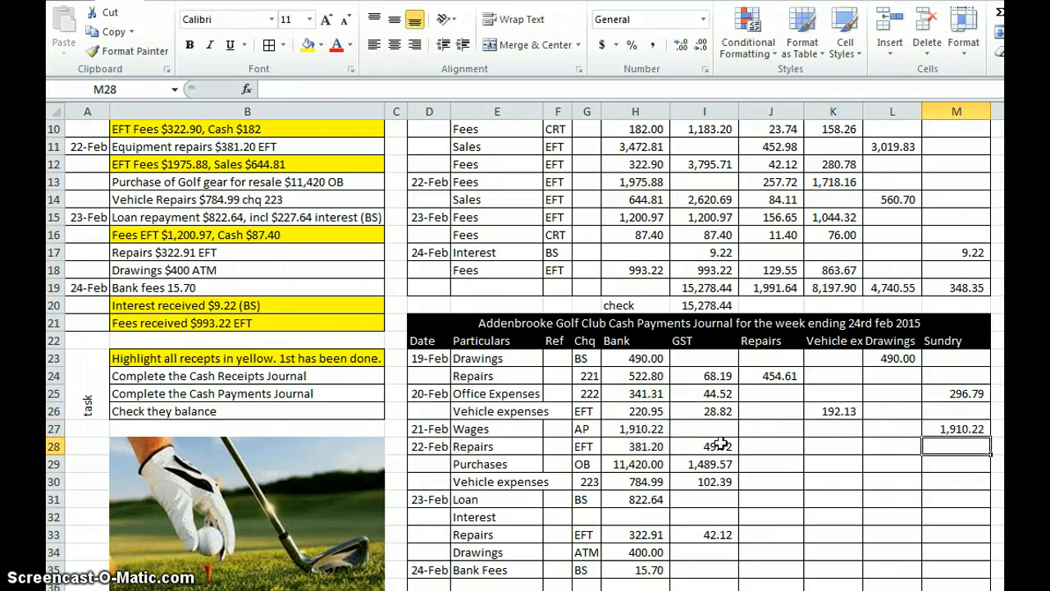
Step: Allocate the 22-Feb repairs net of GST to the Repairs column in J28 with the formula =H28-I28
{"action": "left_click", "coordinate": [775, 447]}
{"action": "type", "text": "="}
{"action": "left_click", "coordinate": [649, 446]}
{"action": "type", "text": "-"}
{"action": "left_click", "coordinate": [707, 446]}
{"action": "key", "text": "Return"}
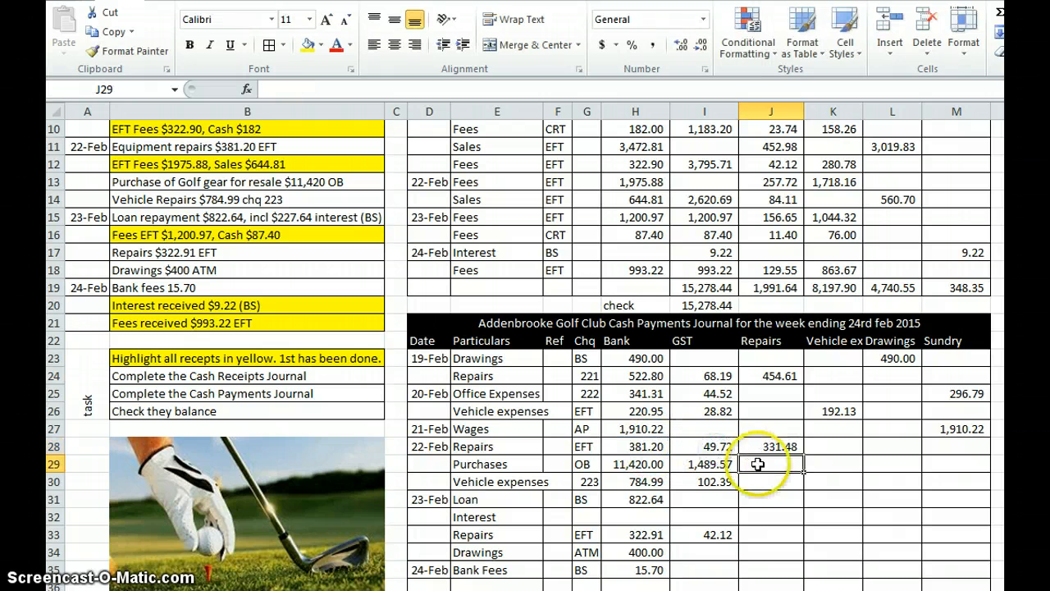
Step: Allocate the purchases net of GST to the Sundry column in M29 with the formula =H29-I29
{"action": "left_click", "coordinate": [935, 463]}
{"action": "type", "text": "="}
{"action": "left_click", "coordinate": [649, 463]}
{"action": "type", "text": "-"}
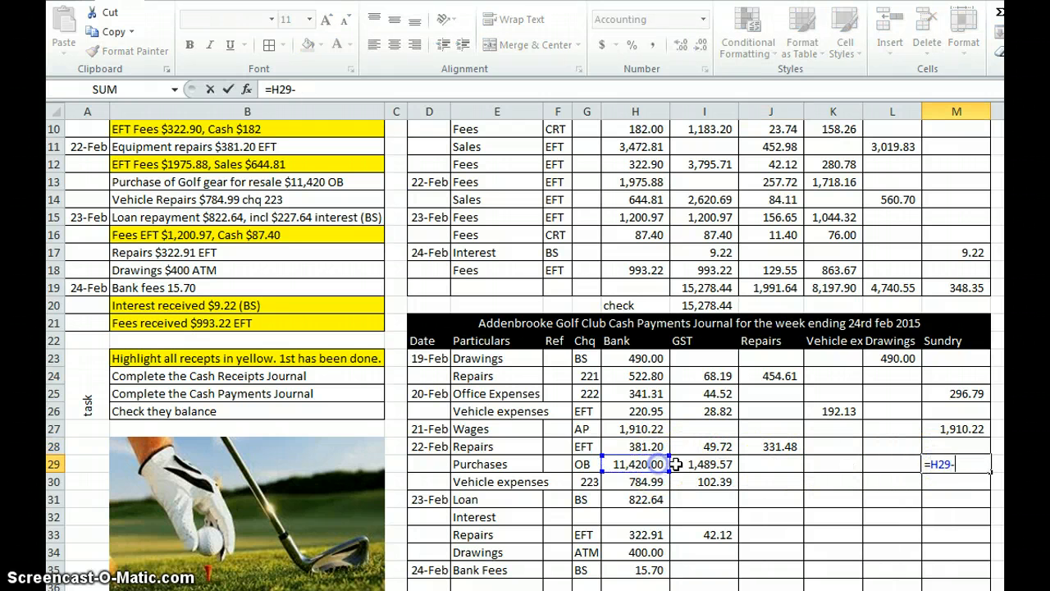
{"action": "left_click", "coordinate": [706, 463]}
{"action": "key", "text": "Return"}
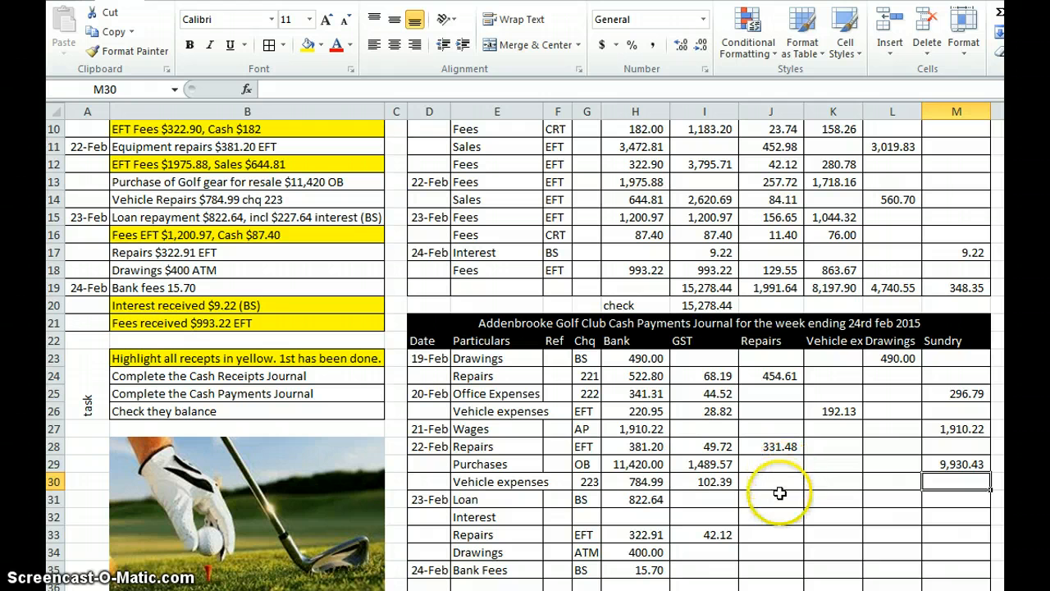
Step: Allocate the row 30 vehicle expenses net of GST to the vehicle expenses column in K30 with the formula =H30-I30
{"action": "left_click", "coordinate": [832, 487]}
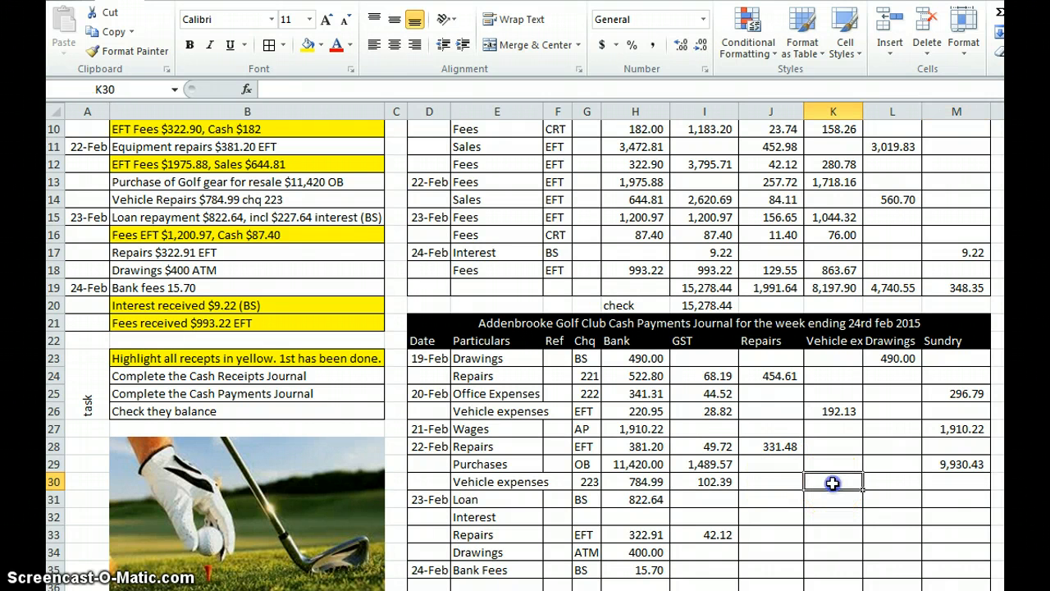
{"action": "type", "text": "="}
{"action": "left_click", "coordinate": [656, 482]}
{"action": "key", "text": "Return"}
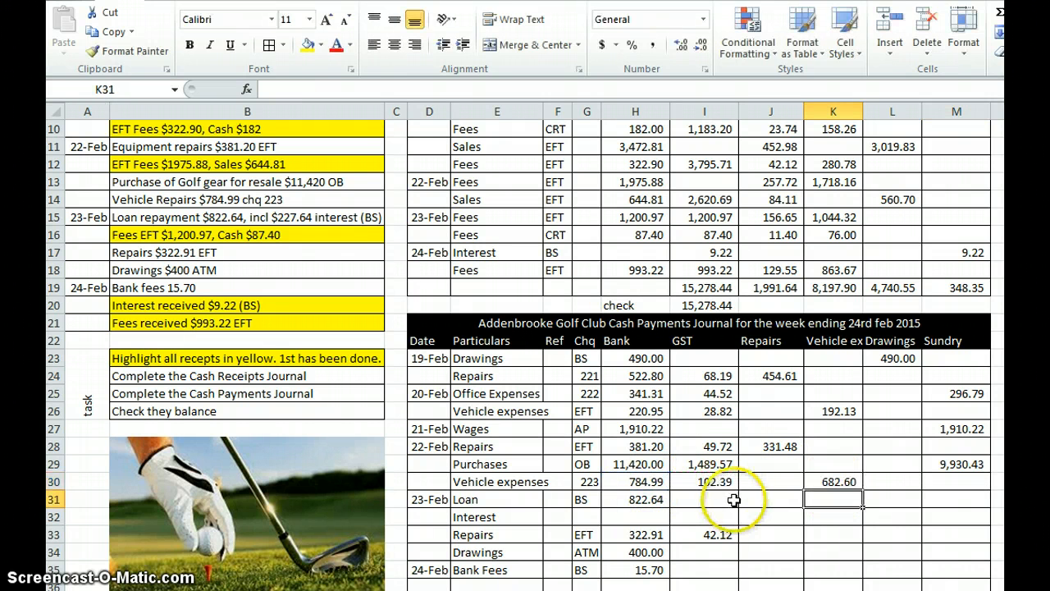
Step: Split the 23-Feb loan repayment in the Sundry column, with =H31-227.64 in M31 and the interest of 227.64 in M32
{"action": "left_click", "coordinate": [932, 503]}
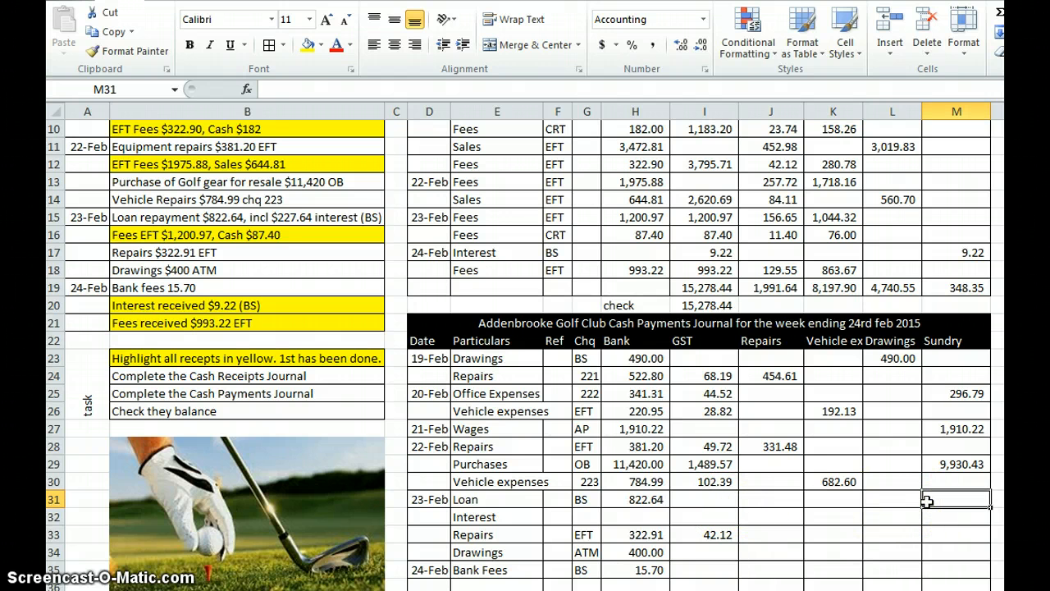
{"action": "left_click", "coordinate": [935, 501]}
{"action": "type", "text": "="}
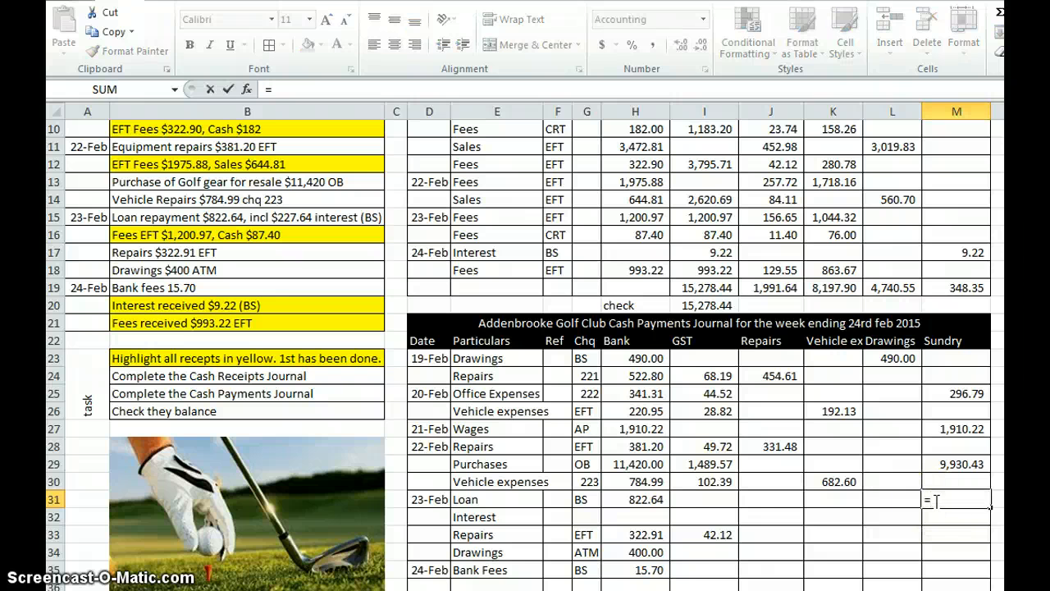
{"action": "left_click", "coordinate": [644, 499]}
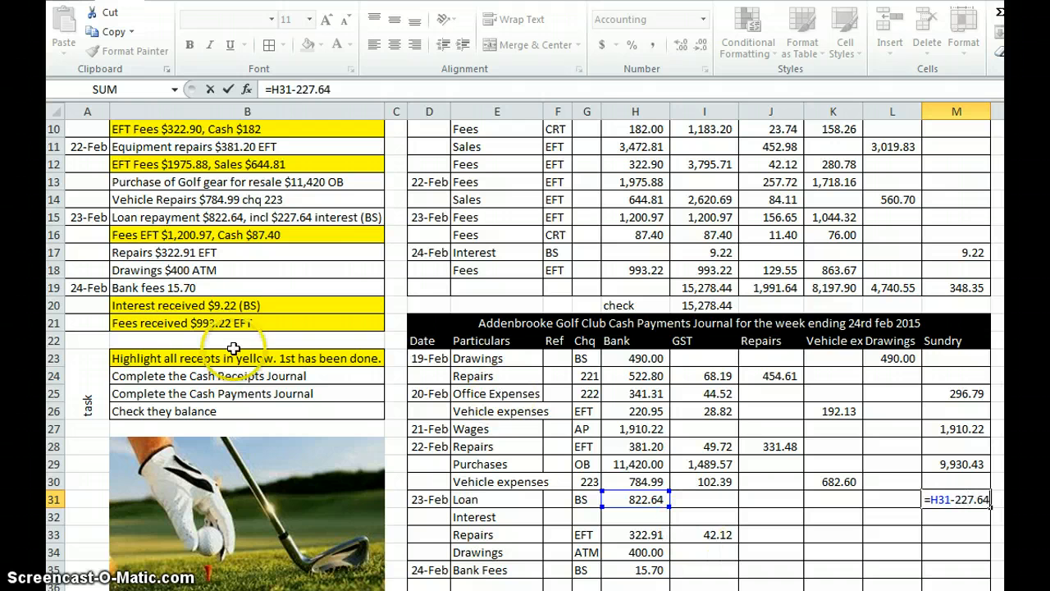
{"action": "left_click", "coordinate": [333, 259]}
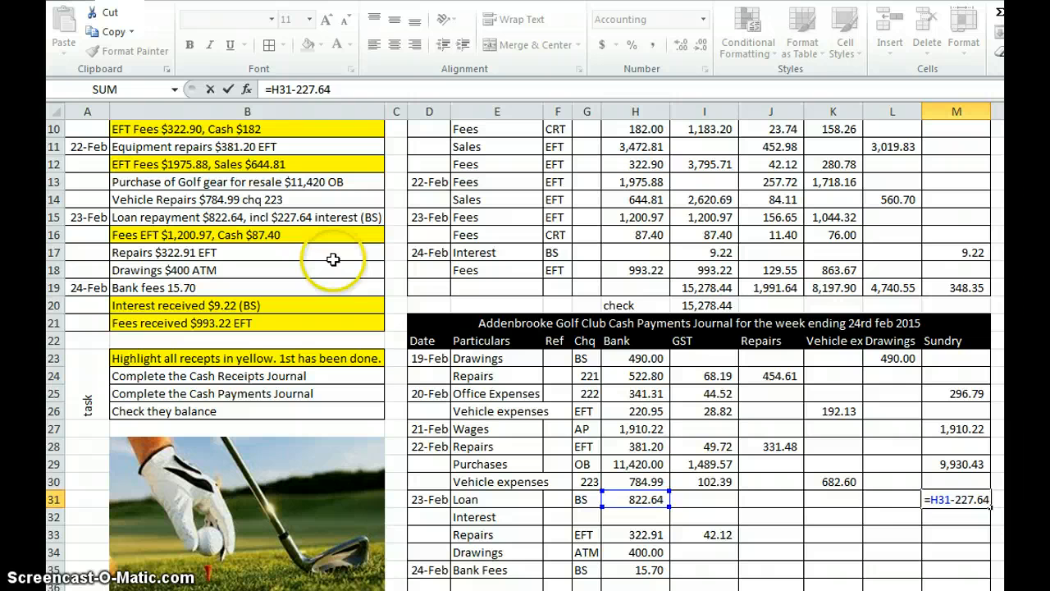
{"action": "key", "text": "Return"}
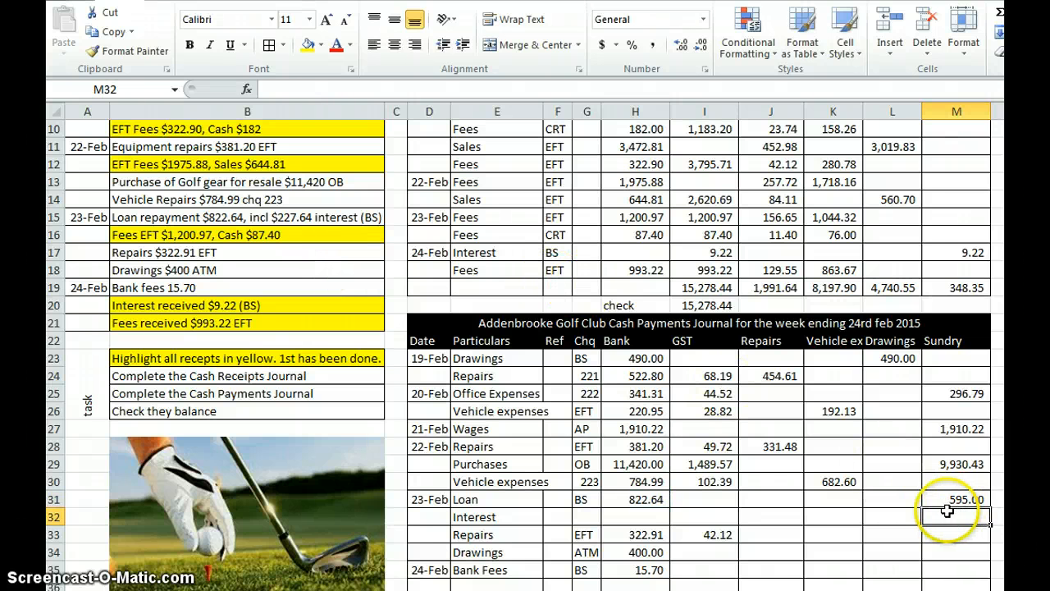
{"action": "type", "text": "22"}
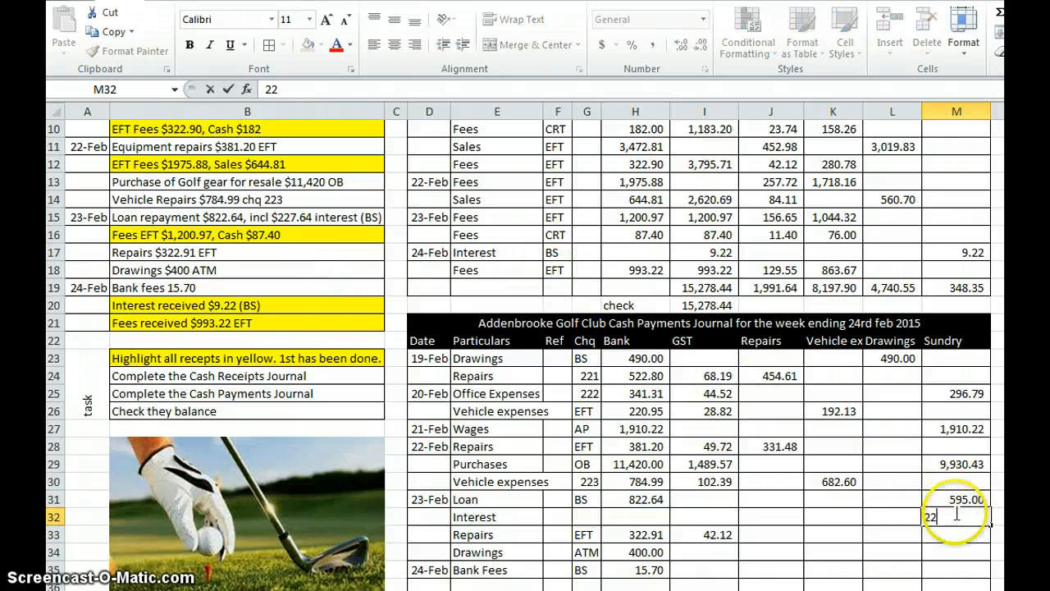
{"action": "type", "text": "7.64"}
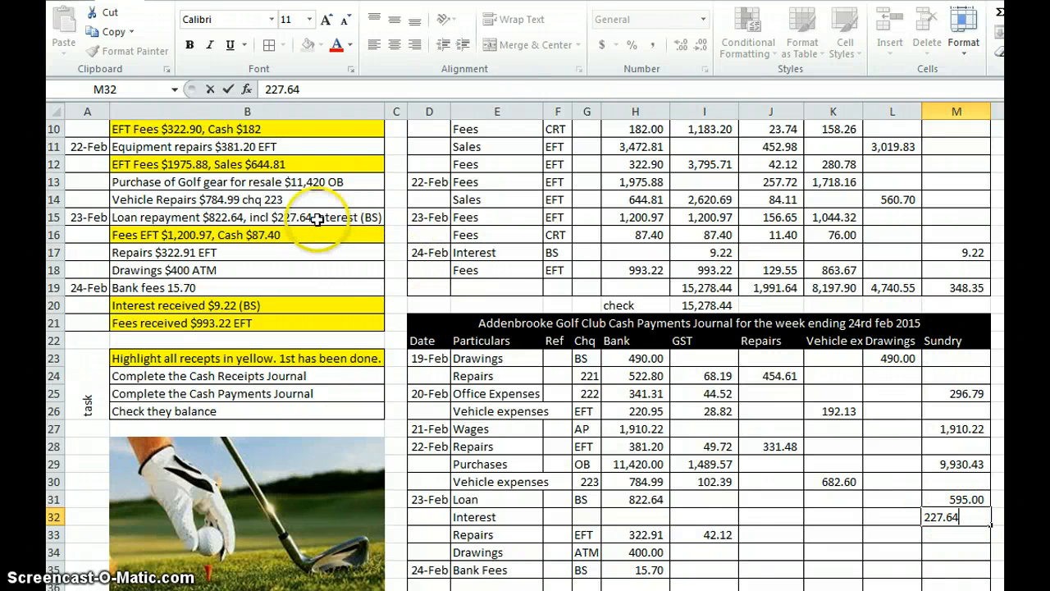
{"action": "key", "text": "Return"}
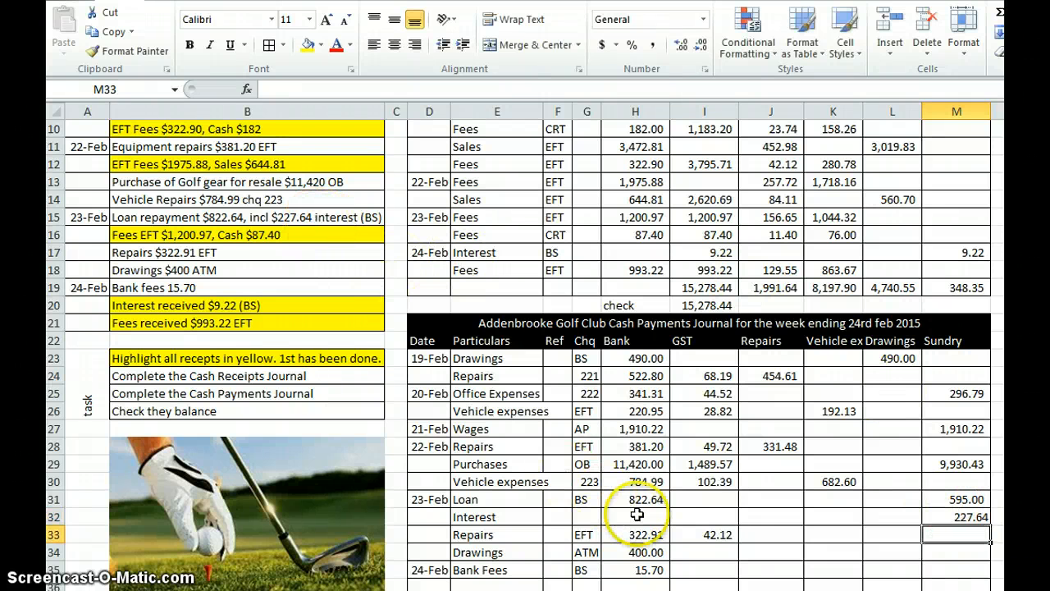
Step: Allocate the row 33 repairs net of GST to the Repairs column in J33 with the formula =H33-I33
{"action": "left_click", "coordinate": [787, 534]}
{"action": "type", "text": "="}
{"action": "left_click", "coordinate": [660, 534]}
{"action": "type", "text": "-"}
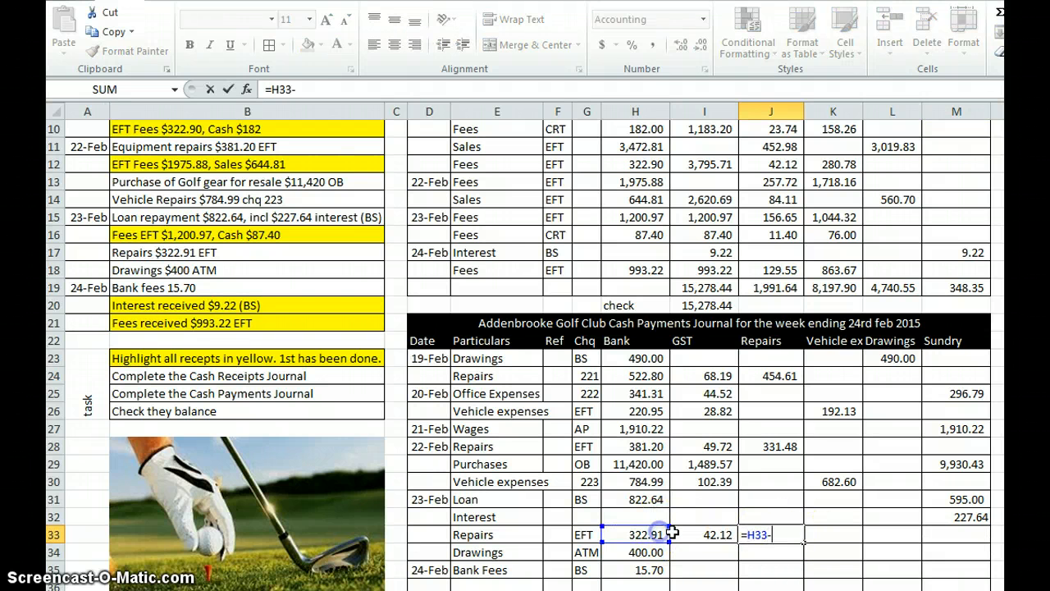
{"action": "key", "text": "Return"}
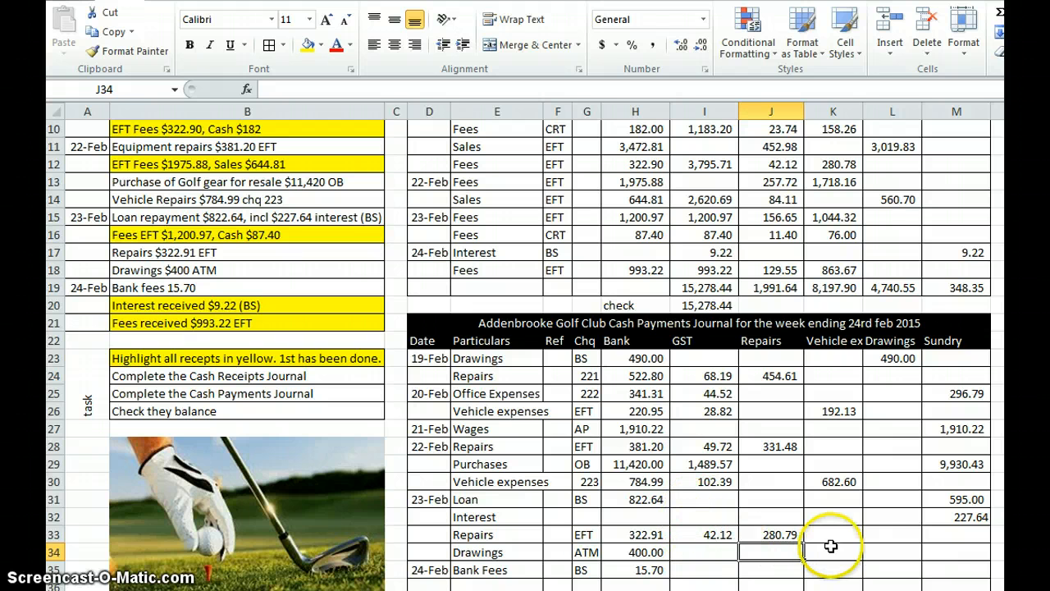
Step: Allocate the row 34 drawings payment to the Drawings column in L34 with the formula =H34
{"action": "left_click", "coordinate": [873, 549]}
{"action": "type", "text": "="}
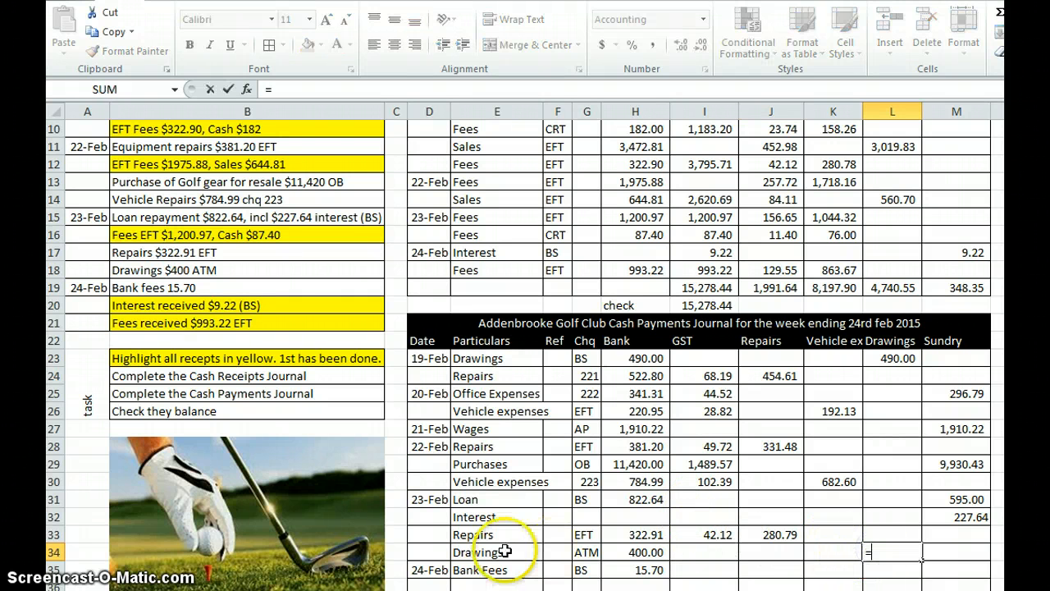
{"action": "key", "text": "Return"}
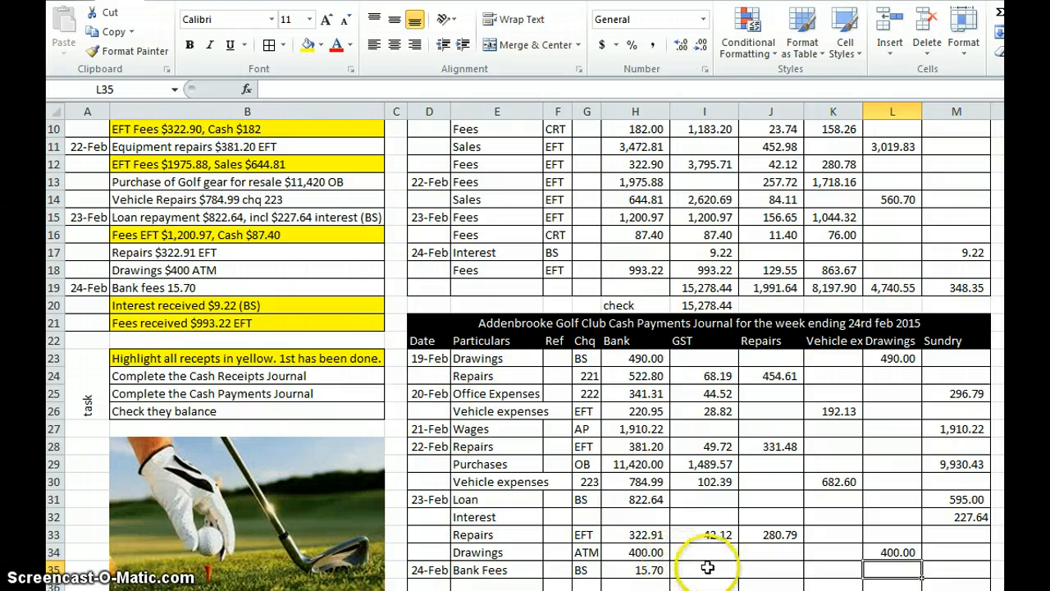
Step: Allocate the 24-Feb bank fees to the Sundry column in M35 with the formula =H35
{"action": "left_click", "coordinate": [934, 565]}
{"action": "type", "text": "="}
{"action": "left_click", "coordinate": [644, 570]}
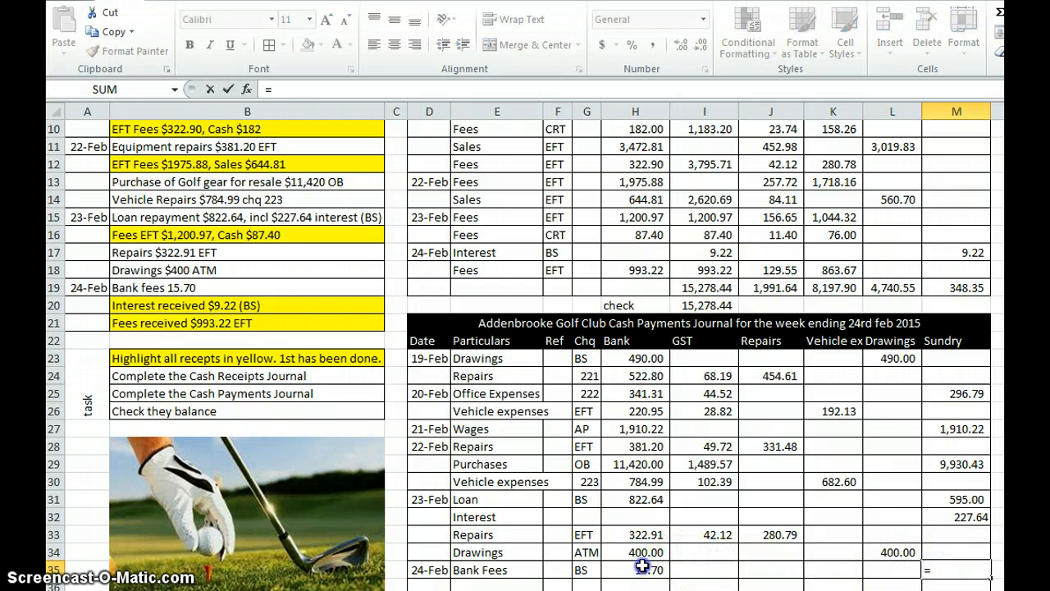
{"action": "key", "text": "Return"}
Step: Total the Bank column in H37 with =SUM(H23:H36) and fill the formula across to the Sundry column in M37
{"action": "scroll", "coordinate": [639, 545], "scroll_direction": "down", "scroll_amount": 1}
{"action": "scroll", "coordinate": [639, 543], "scroll_direction": "down", "scroll_amount": 1}
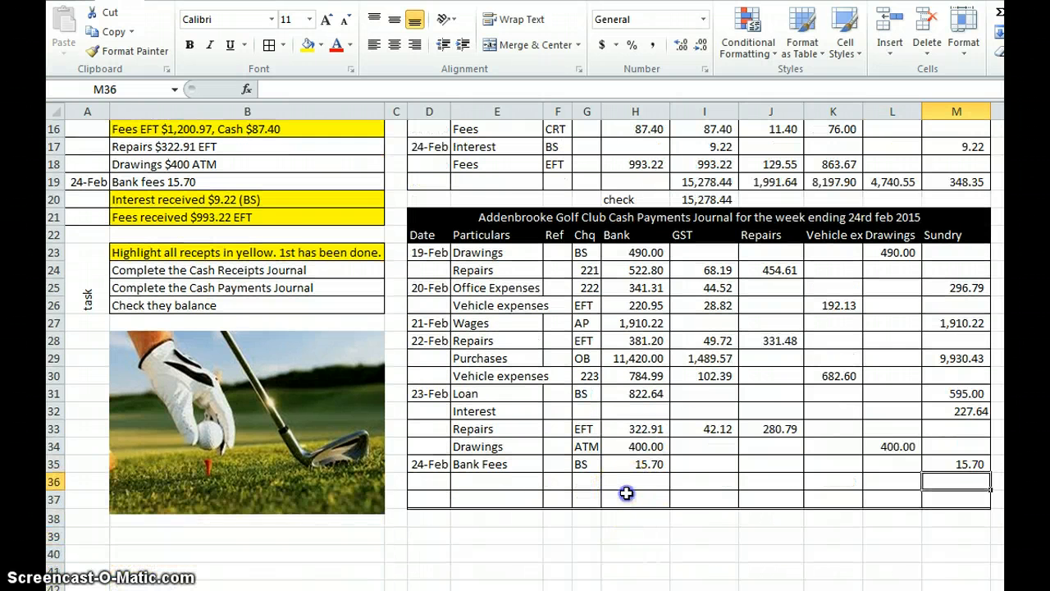
{"action": "left_click", "coordinate": [627, 496]}
{"action": "left_click", "coordinate": [999, 14]}
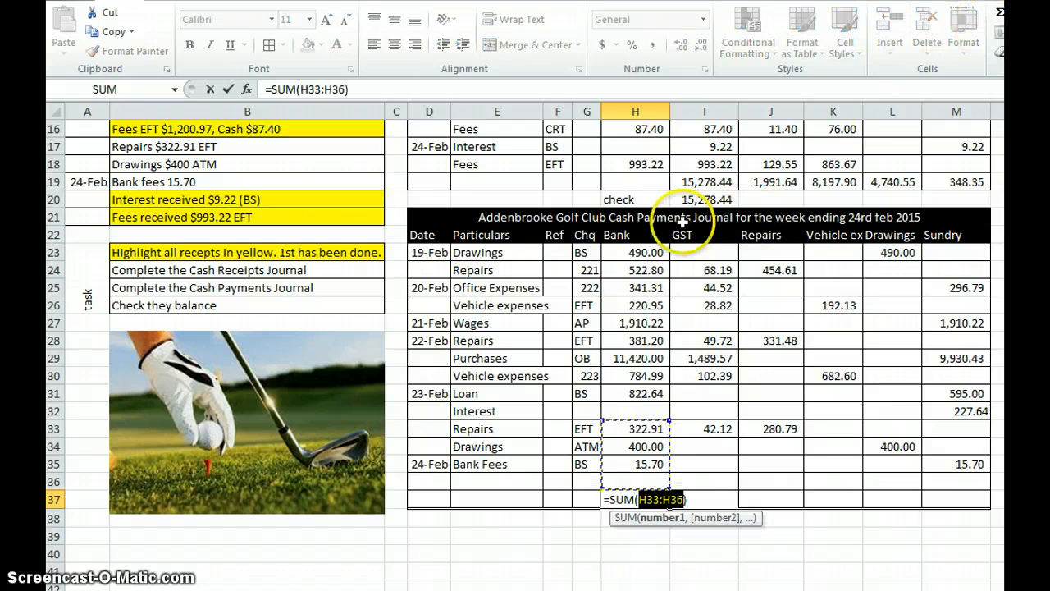
{"action": "left_click_drag", "start_coordinate": [636, 252], "coordinate": [661, 488]}
{"action": "key", "text": "Return"}
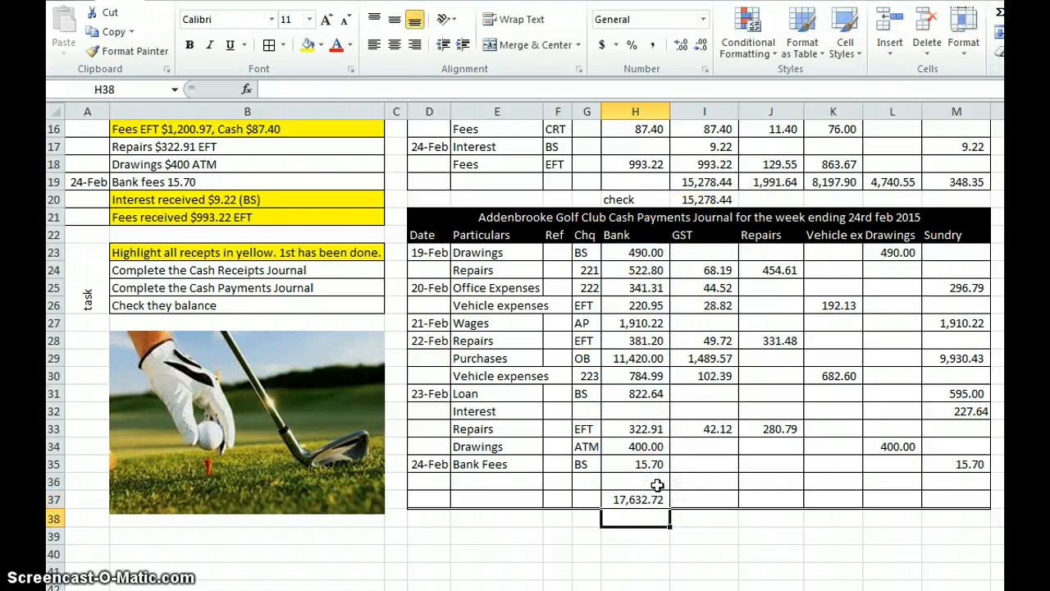
{"action": "left_click", "coordinate": [656, 496]}
{"action": "left_click_drag", "start_coordinate": [671, 507], "coordinate": [887, 504]}
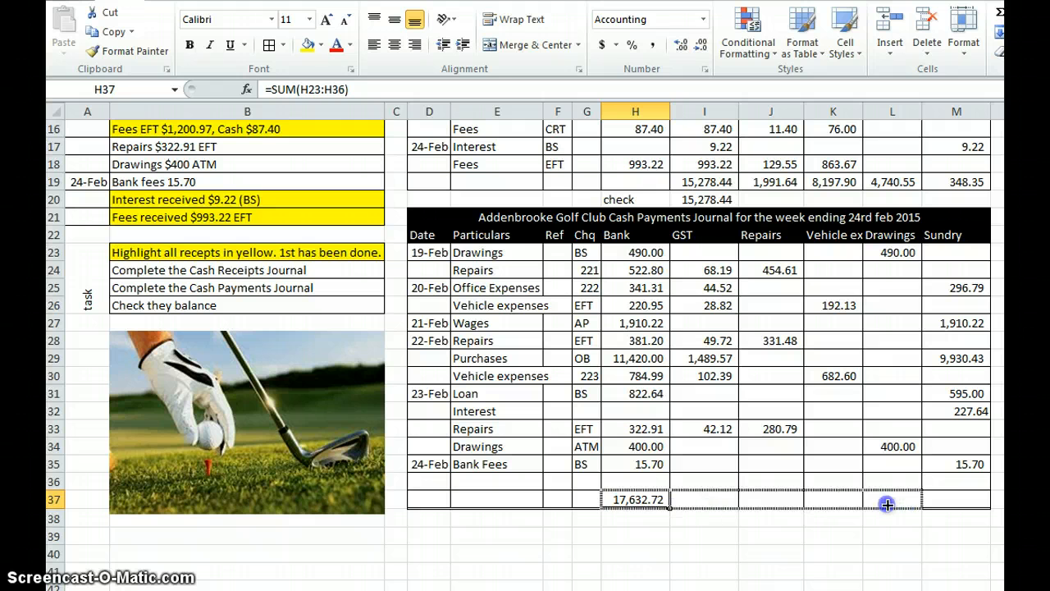
{"action": "left_click_drag", "start_coordinate": [954, 504], "coordinate": [956, 503]}
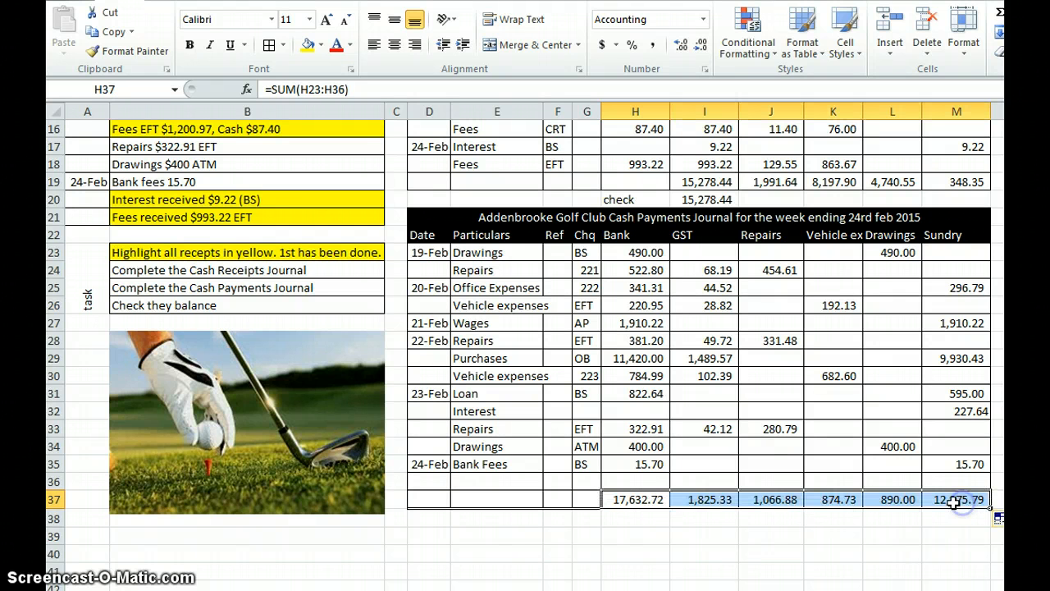
Step: Add a balance check in H38 that sums the GST through Sundry totals in I37:M37
{"action": "left_click", "coordinate": [655, 513]}
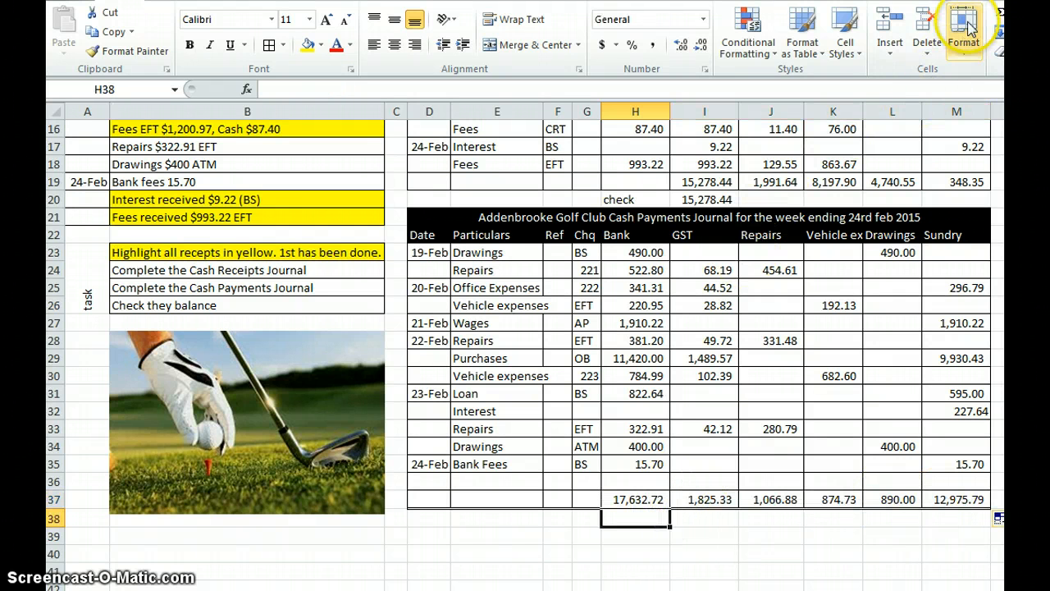
{"action": "left_click", "coordinate": [997, 15]}
{"action": "left_click_drag", "start_coordinate": [692, 497], "coordinate": [929, 496]}
{"action": "key", "text": "Return"}
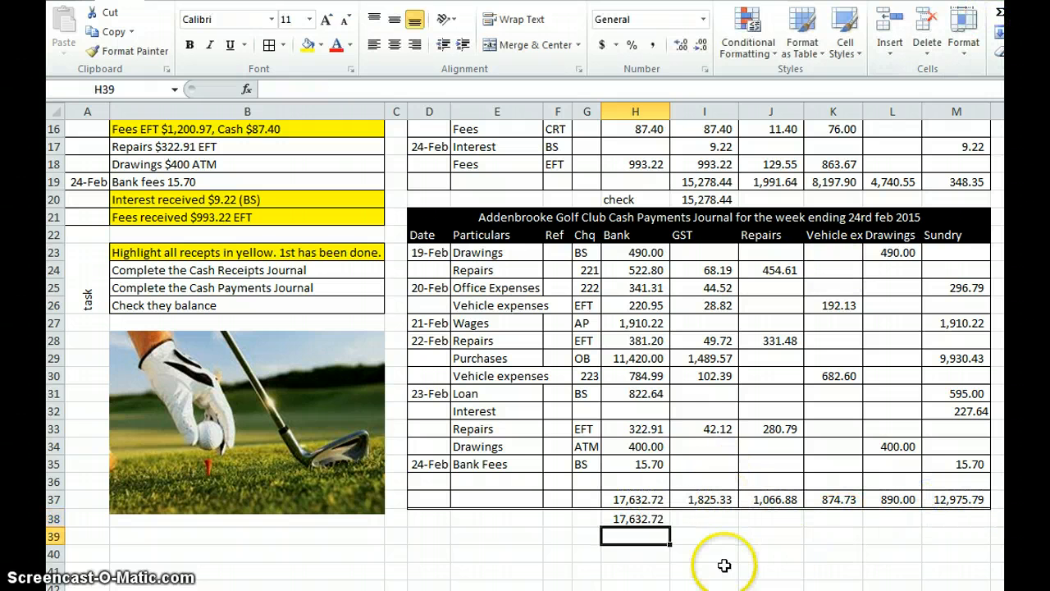